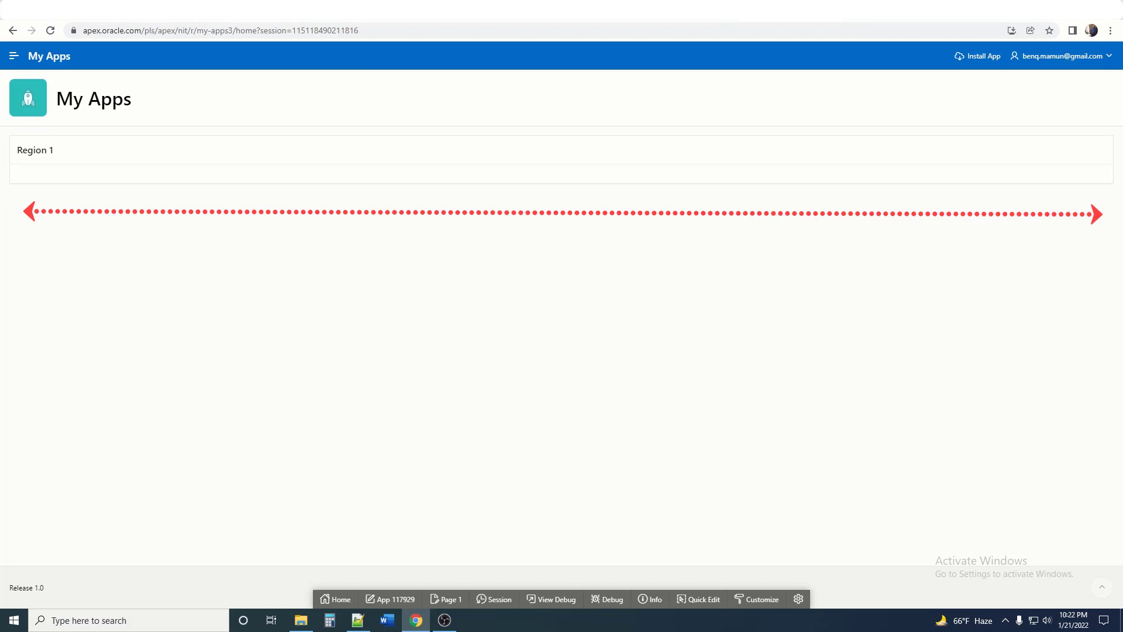
- Set the layout position of Region 1 to Full Width Content and run the page
left_click(667, 9)
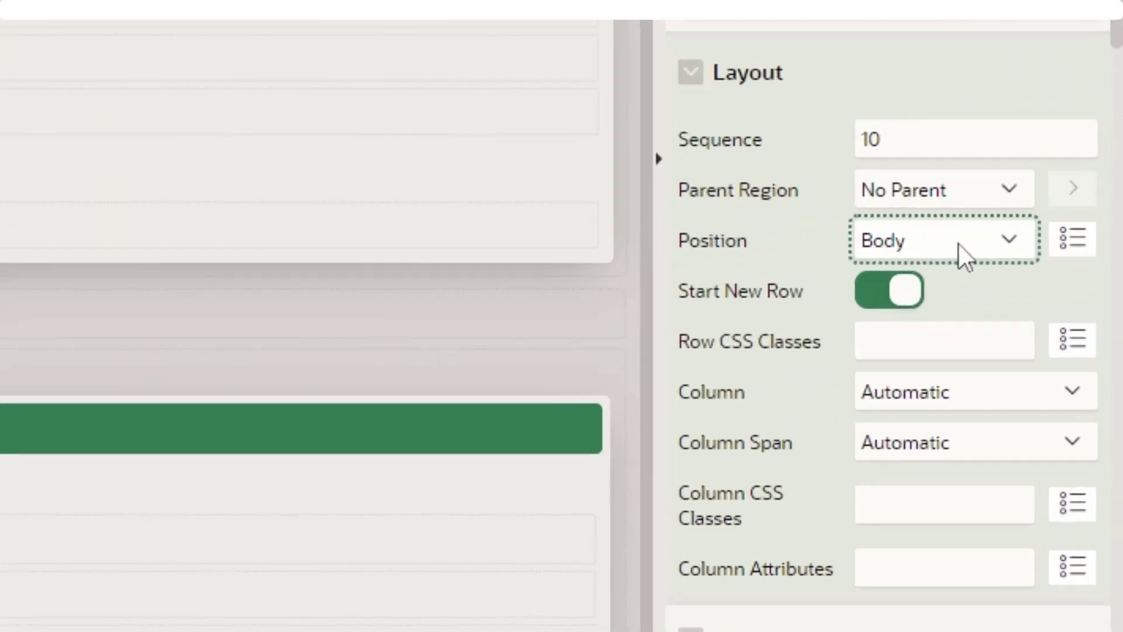
left_click(1034, 377)
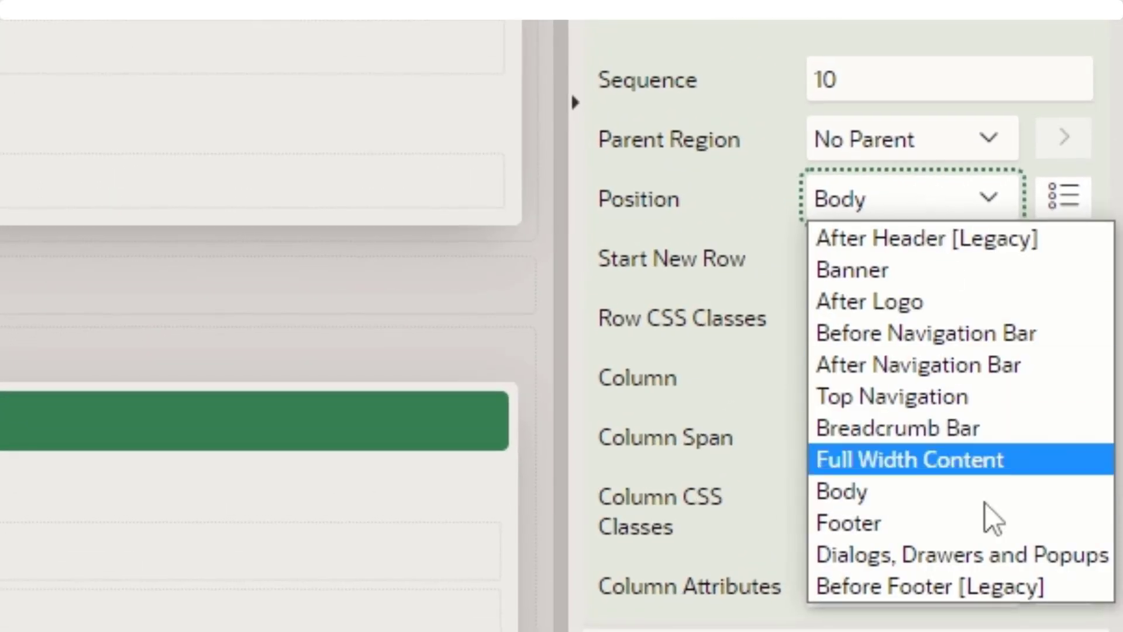
left_click(983, 462)
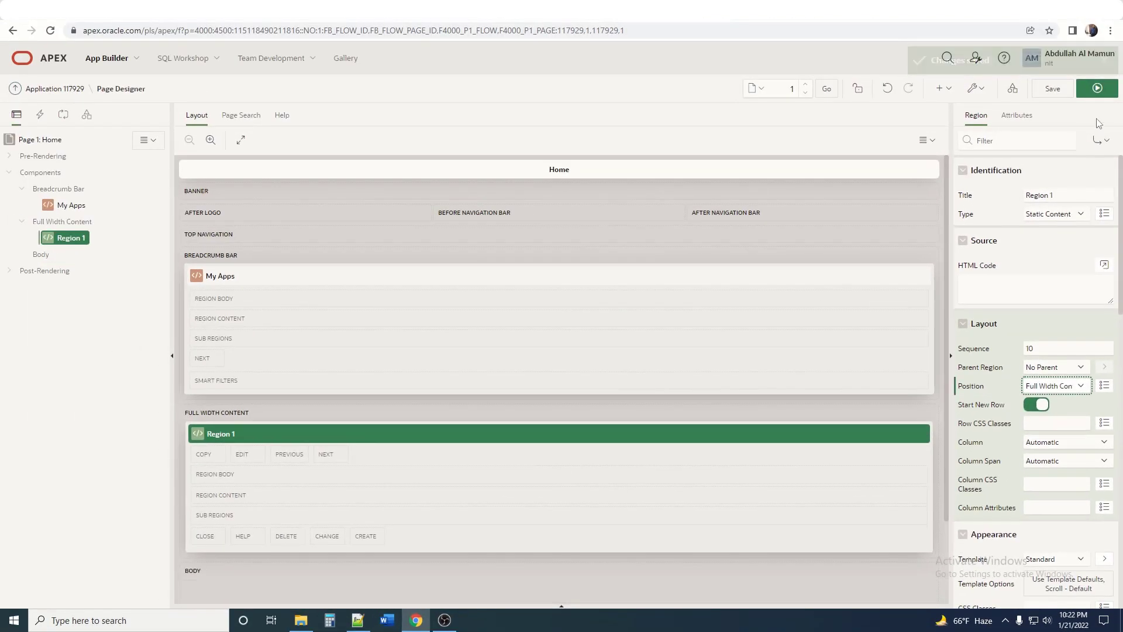
left_click(1098, 89)
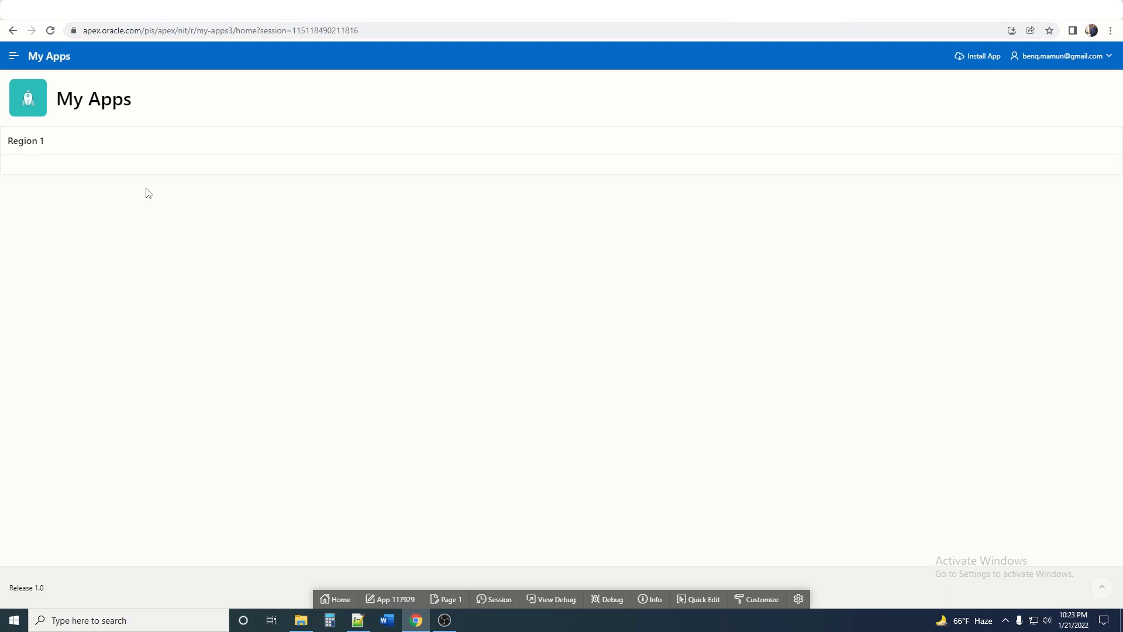
- Return to Page Designer and add a button named Cart to the body of Region 1
left_click(445, 600)
left_click(87, 270)
left_click(1069, 194)
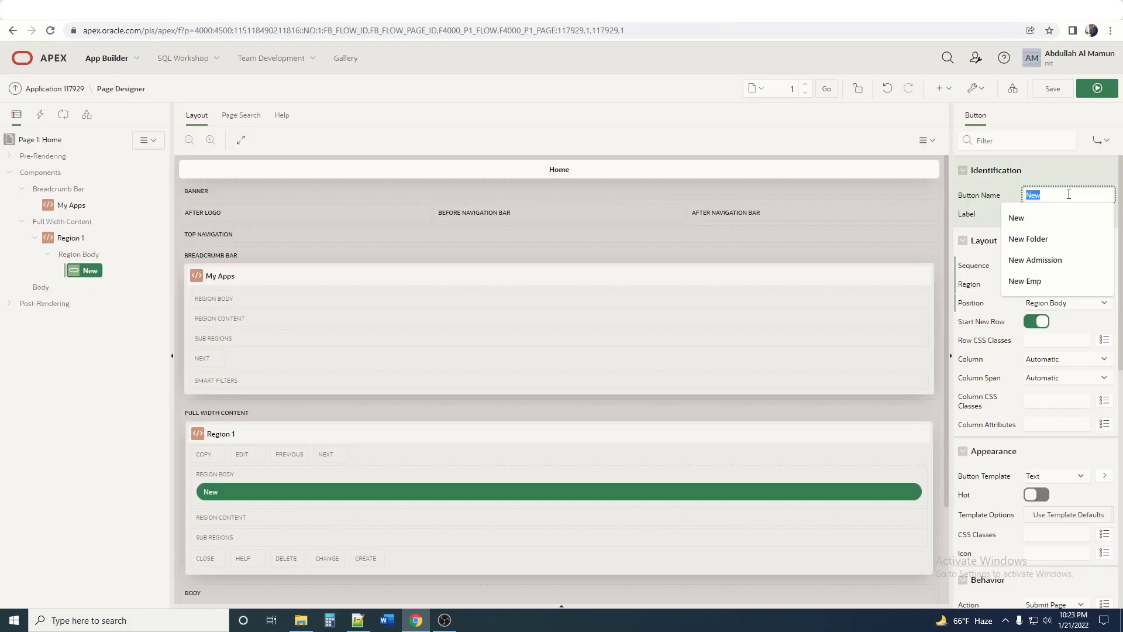
type("CArt")
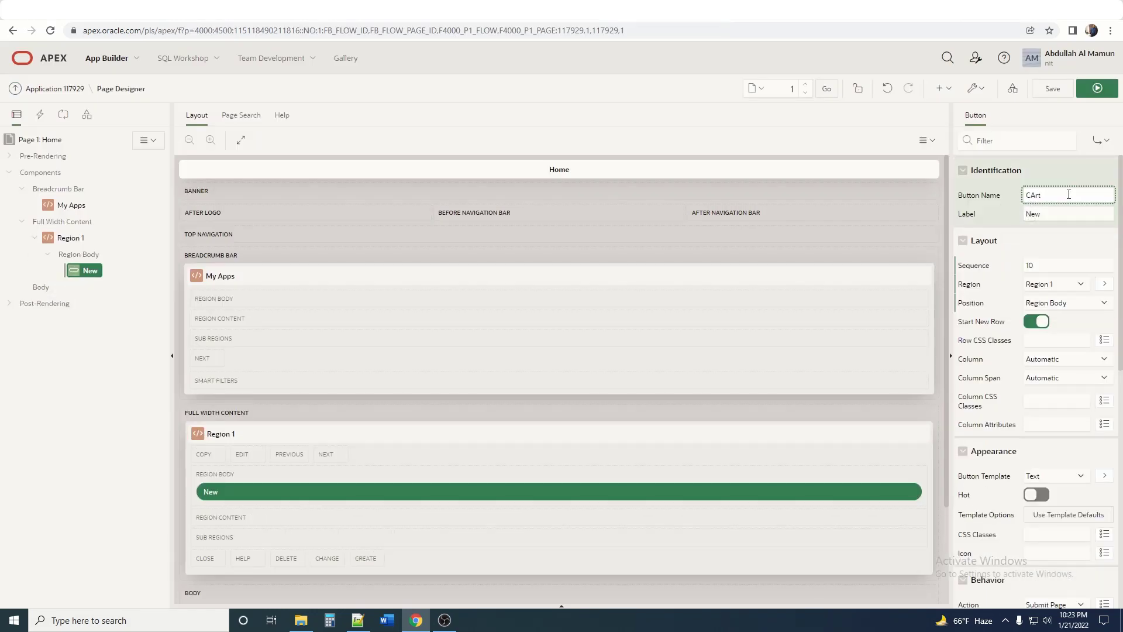
key("BackSpace")
key("BackSpace")
key("BackSpace")
type("art")
key("Tab")
- Give the Cart button the Icon template with the fa-cart-plus icon and run the page
scroll(1090, 209, "down", 3)
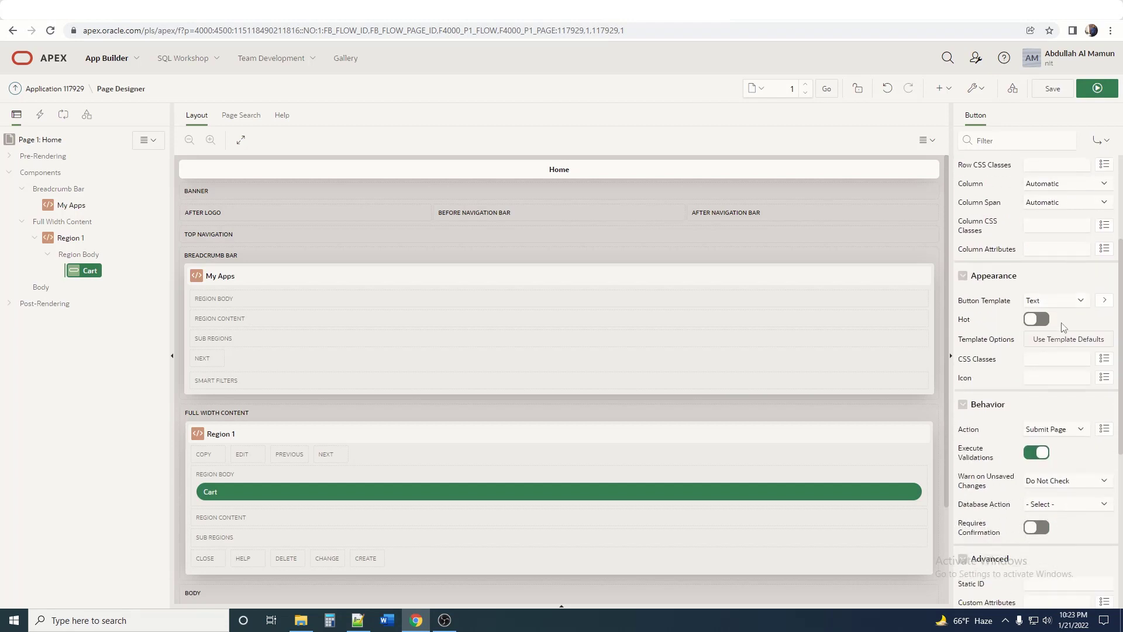
left_click(1053, 300)
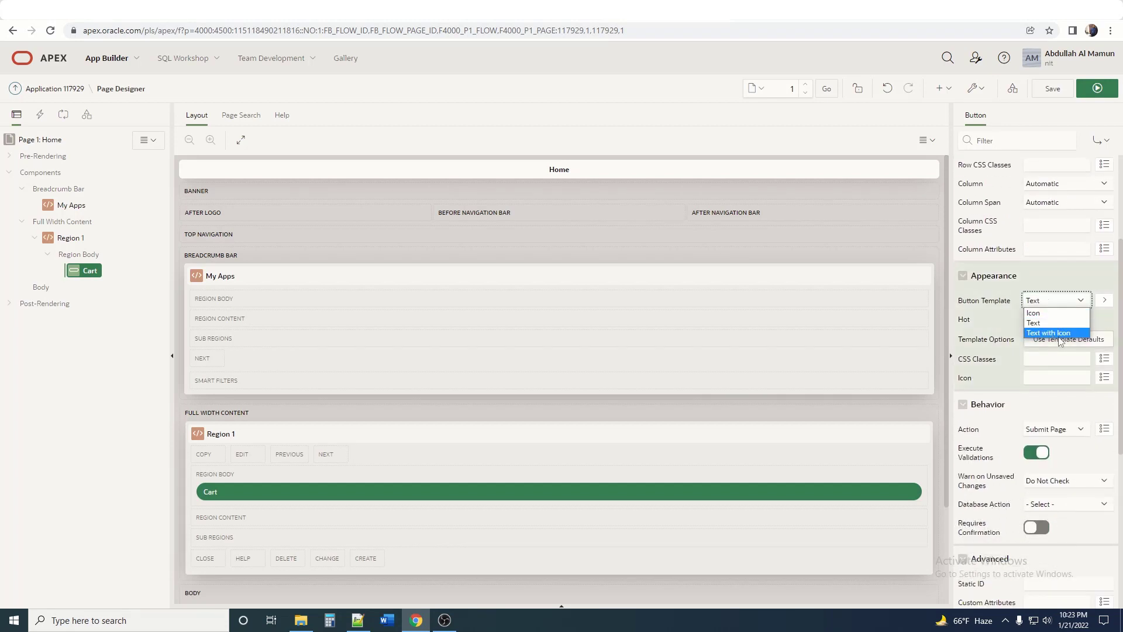
left_click(1055, 314)
scroll(1033, 311, "down", 2)
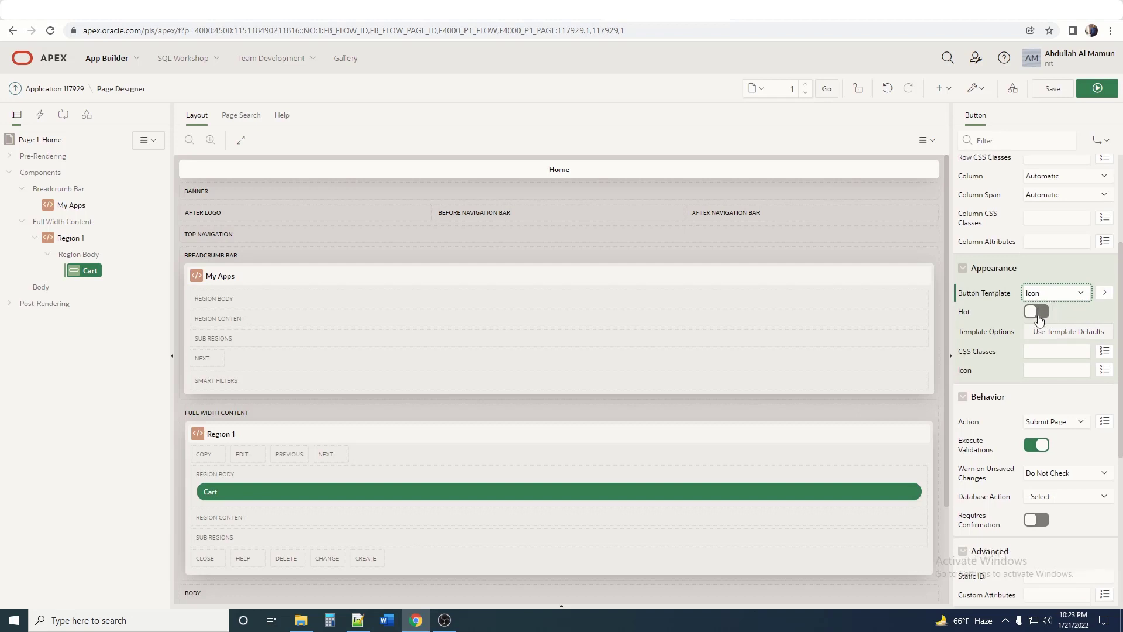
left_click(1104, 260)
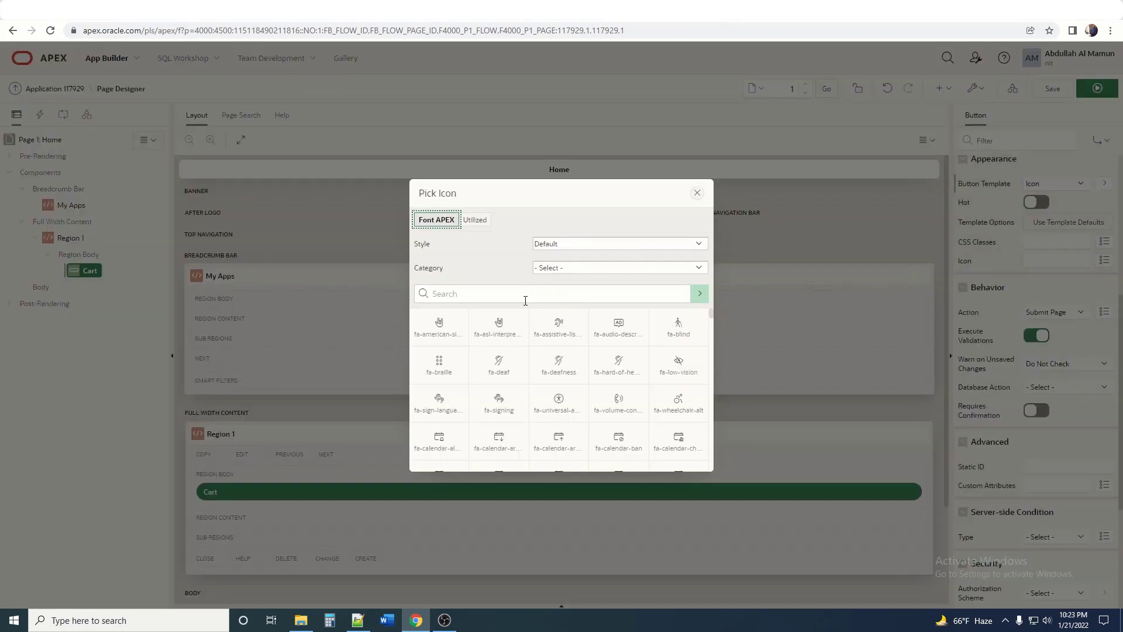
left_click(524, 300)
type("cart")
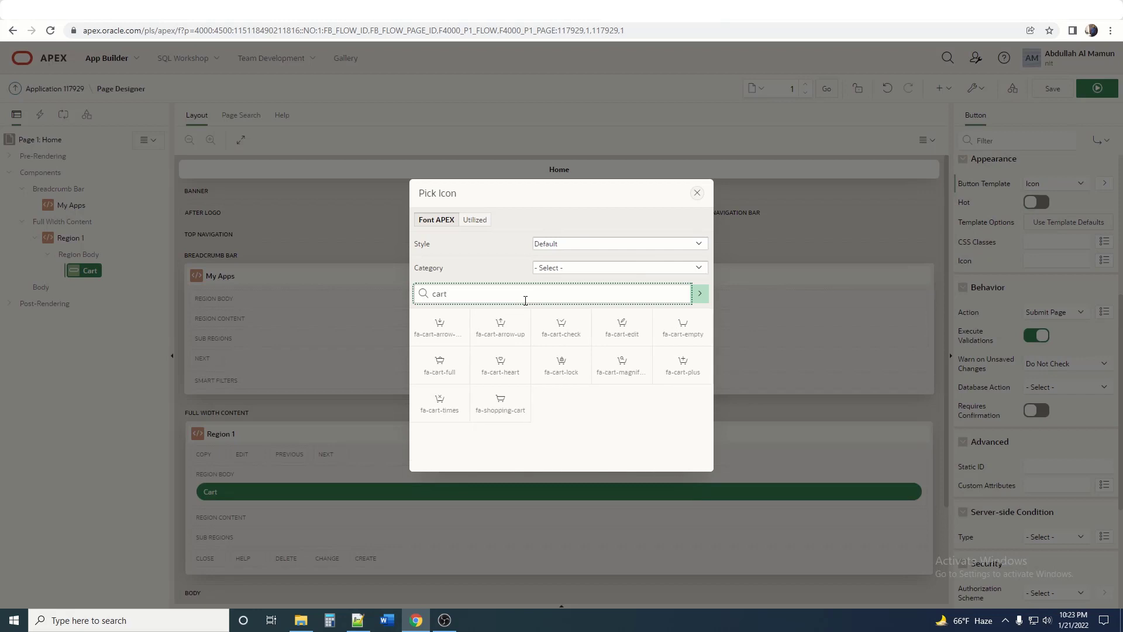
left_click(682, 364)
left_click(1098, 88)
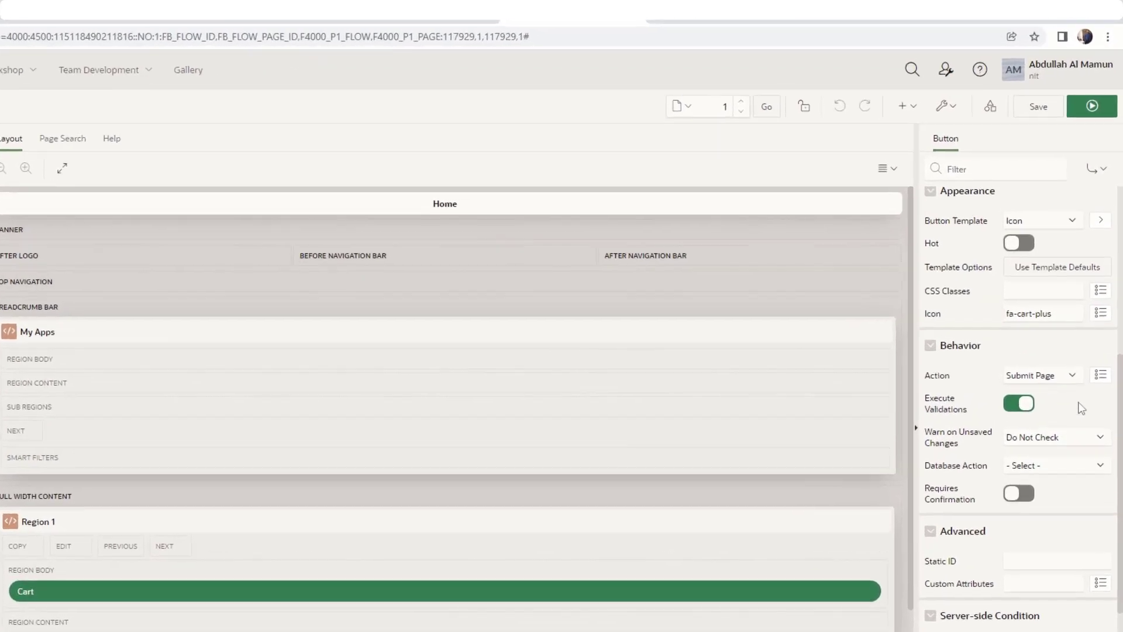
- Move the Cart button to the After Navigation Bar position, run the page and try the button
scroll(1087, 338, "up", 5)
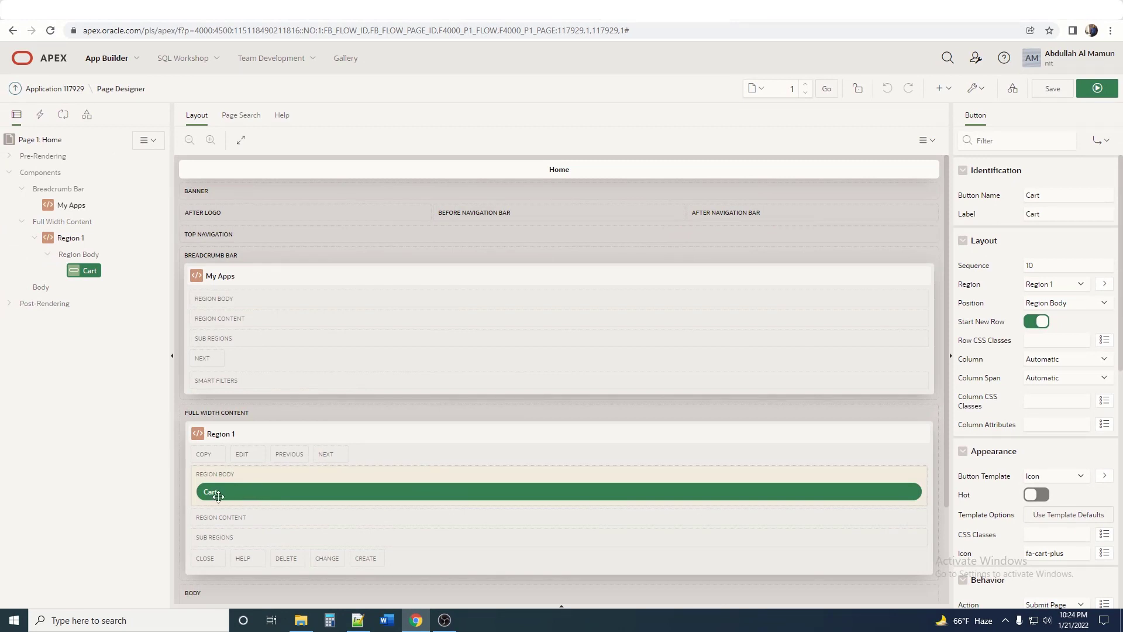
left_click_drag(218, 495, 729, 198)
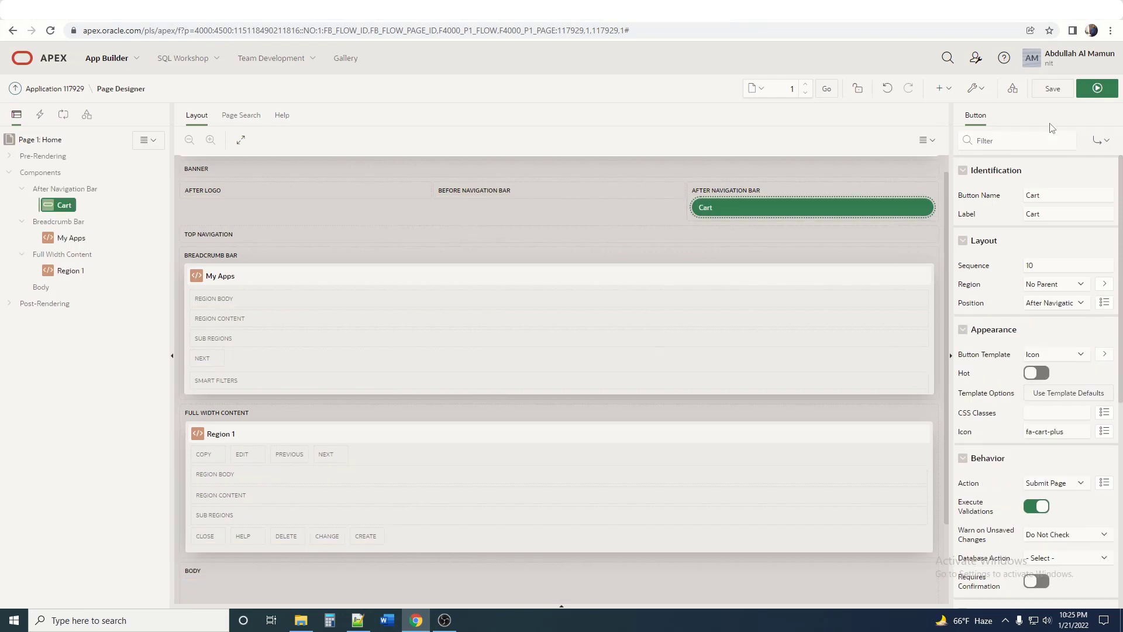
left_click(1098, 88)
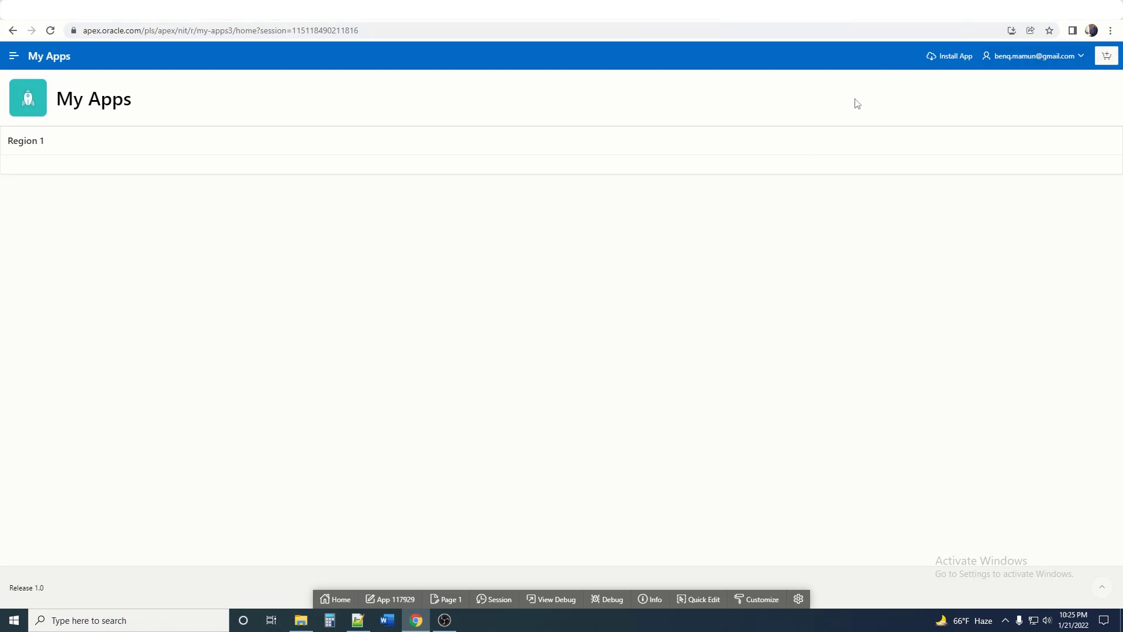
left_click(1112, 65)
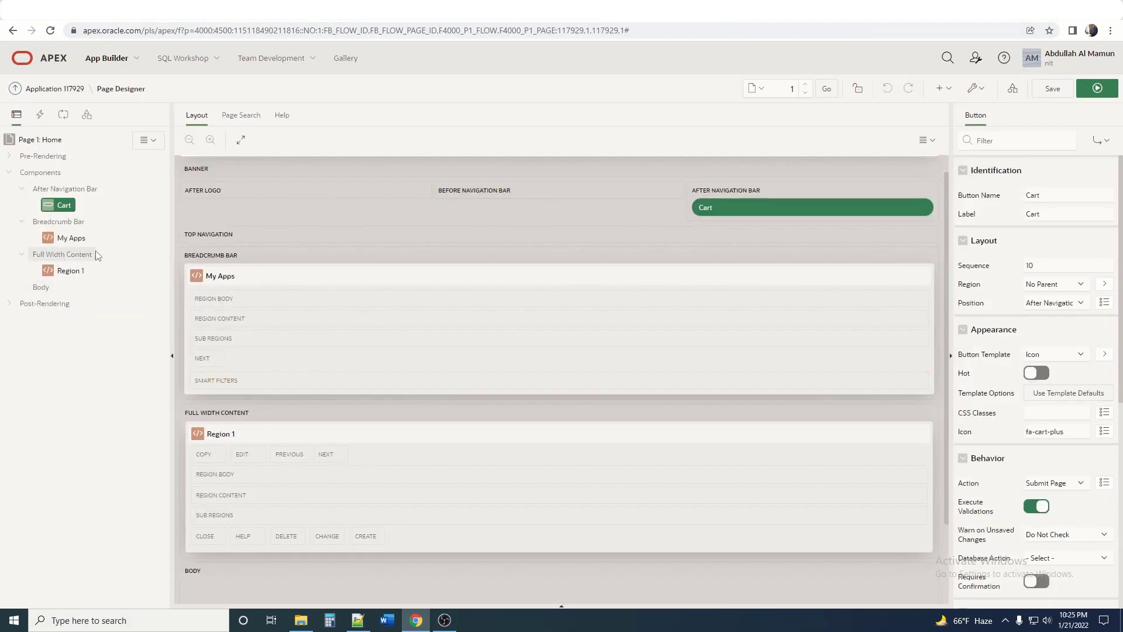
- Create a page item in Region 1 and name it P1_SEARCH
right_click(40, 287)
right_click(69, 271)
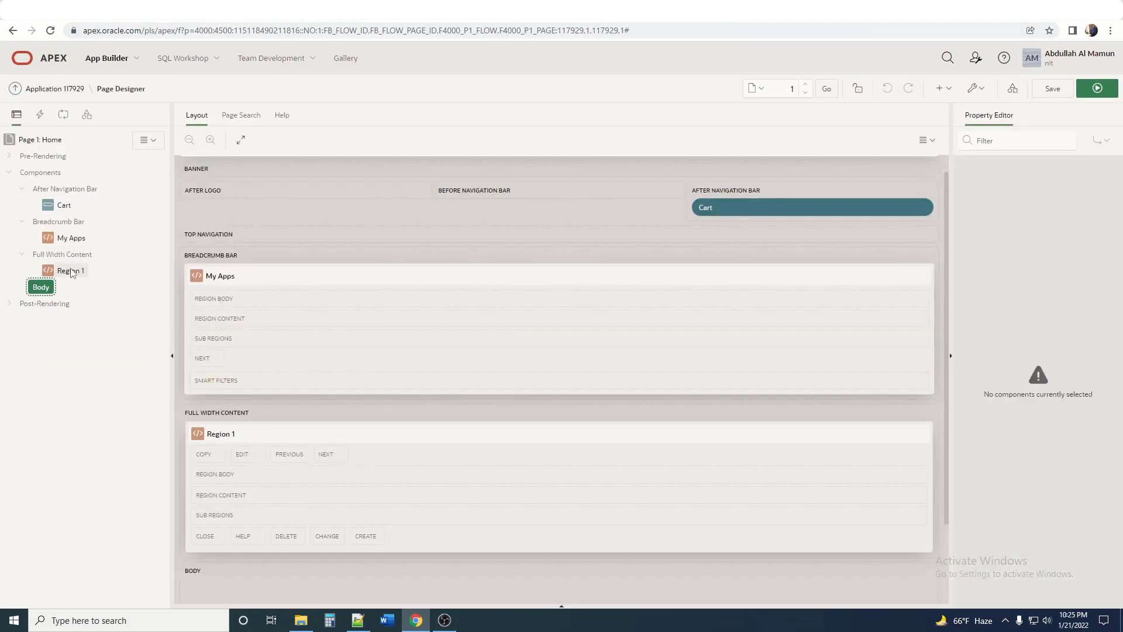
left_click(102, 325)
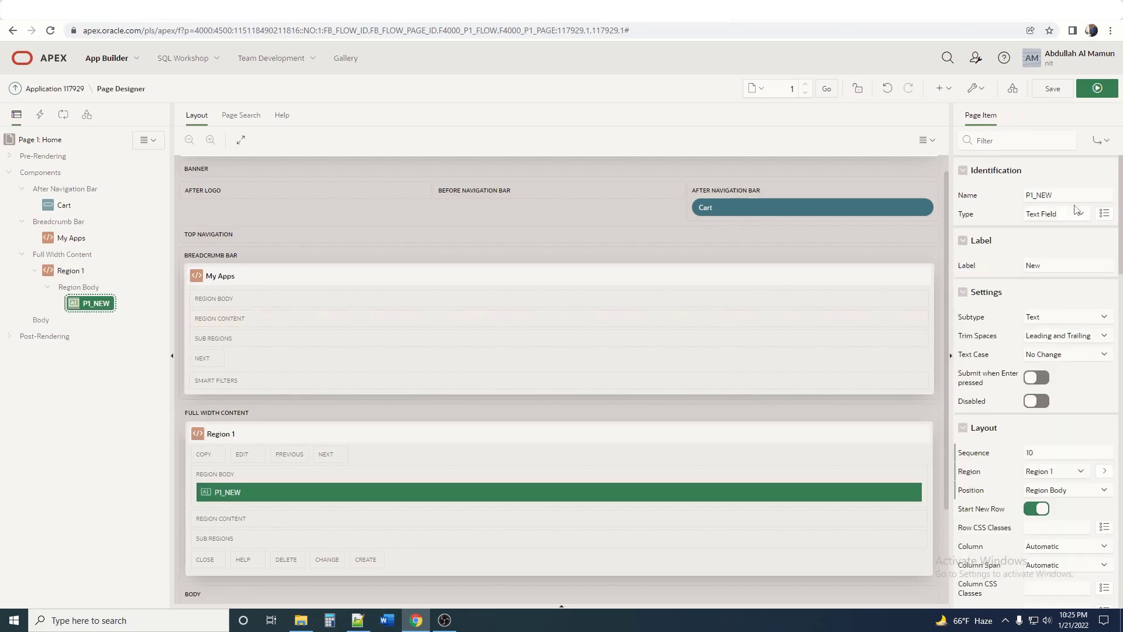
left_click(1075, 197)
key("BackSpace")
key("BackSpace")
key("BackSpace")
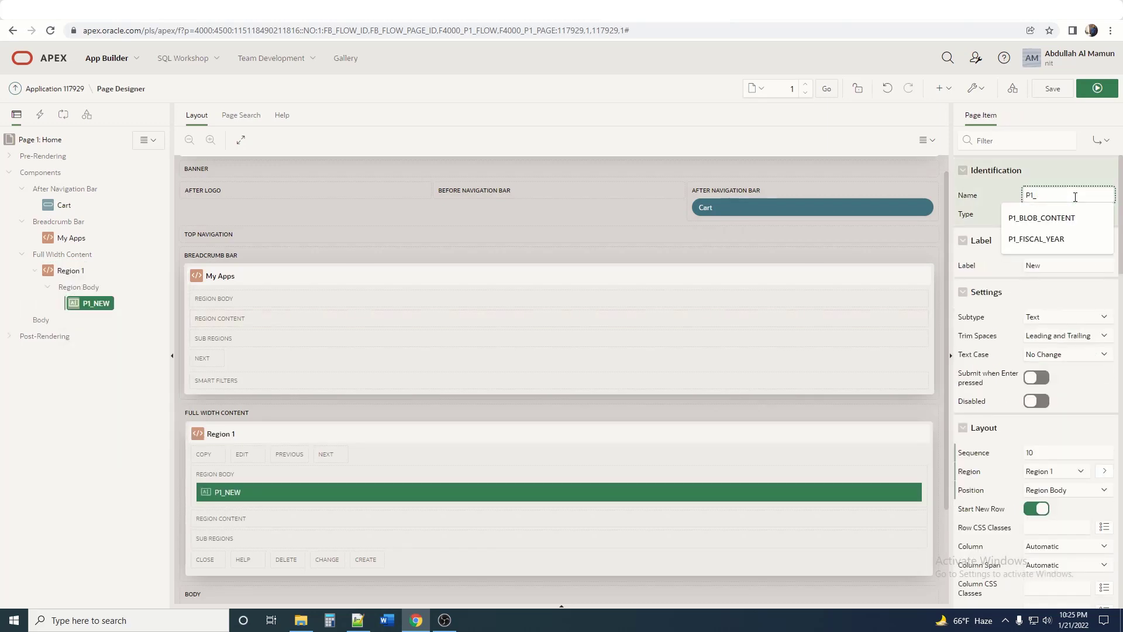
type("SEARCH")
key("Tab")
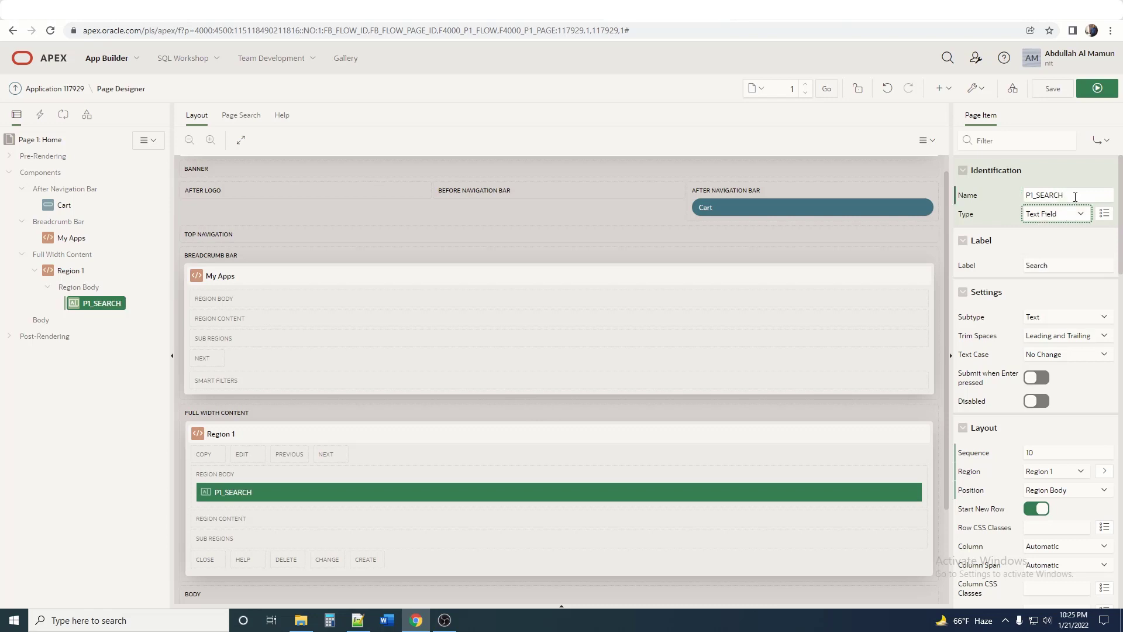
- Move P1_SEARCH to the Before Navigation Bar position and try the search field on the running page
left_click(251, 495)
left_click_drag(251, 495, 468, 228)
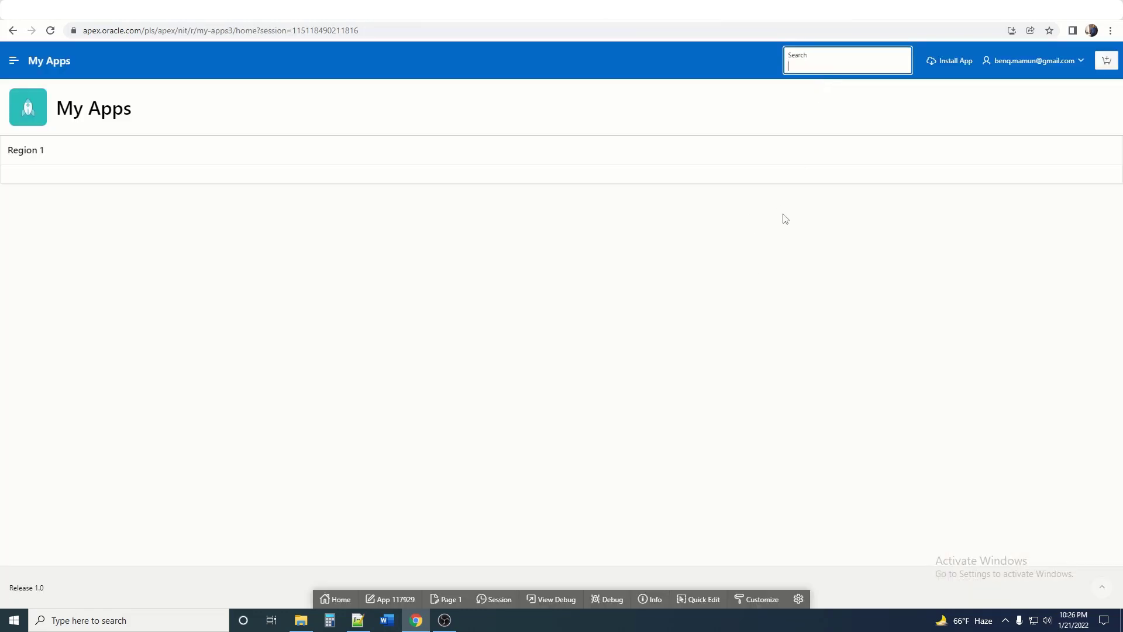
left_click(785, 219)
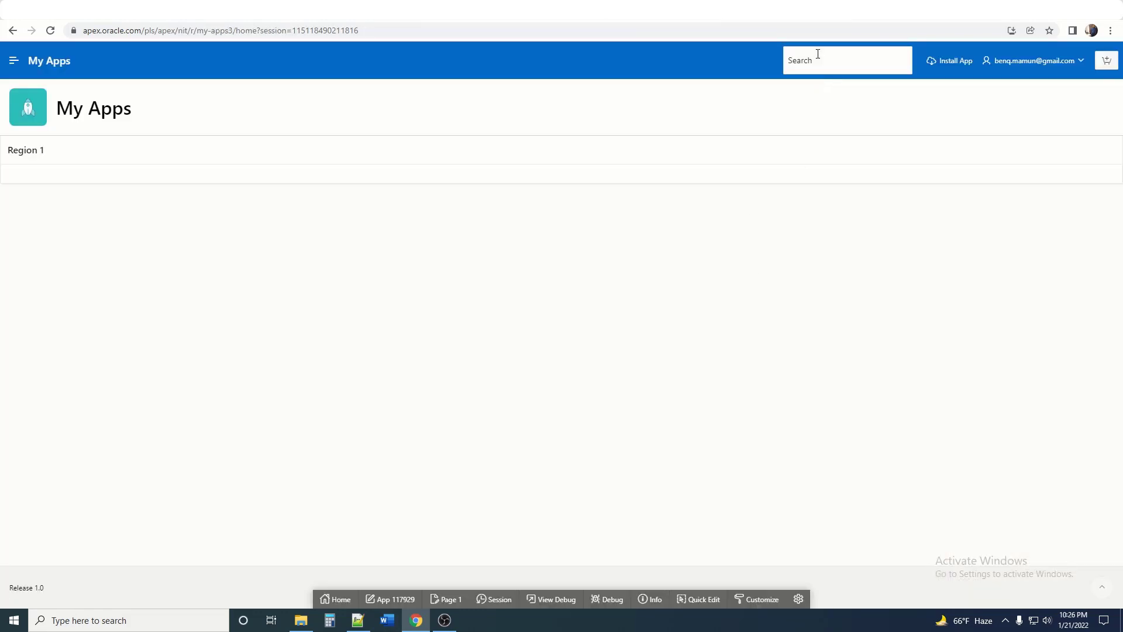
left_click(862, 65)
- Enable Stretch Form Item in the search field's Live Template Options, save, and try the field
left_click(682, 599)
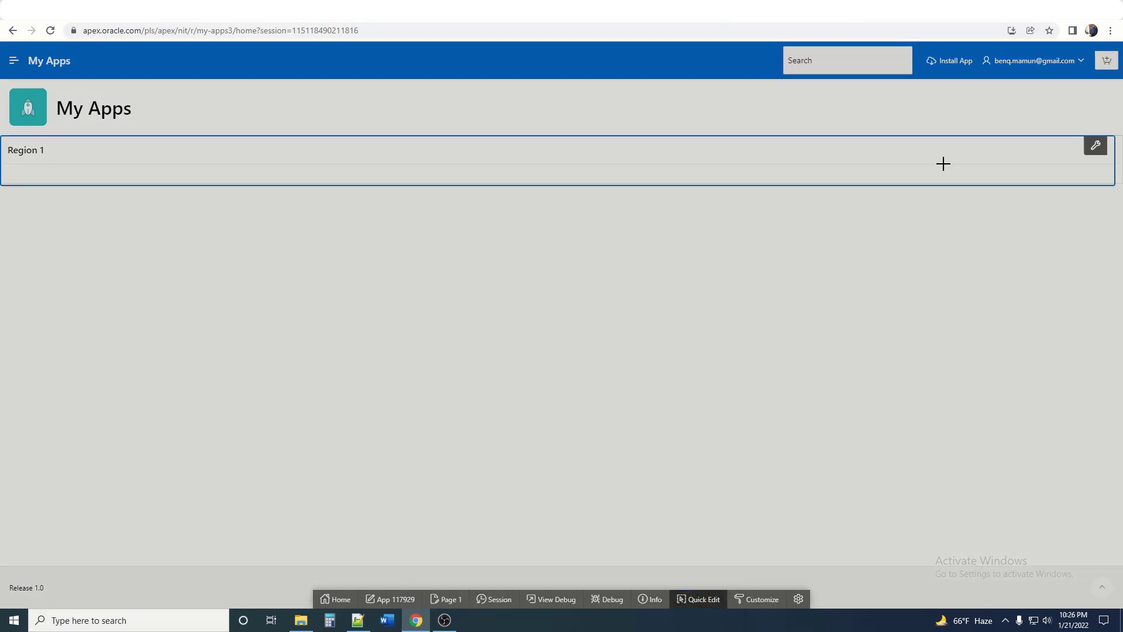
left_click(910, 59)
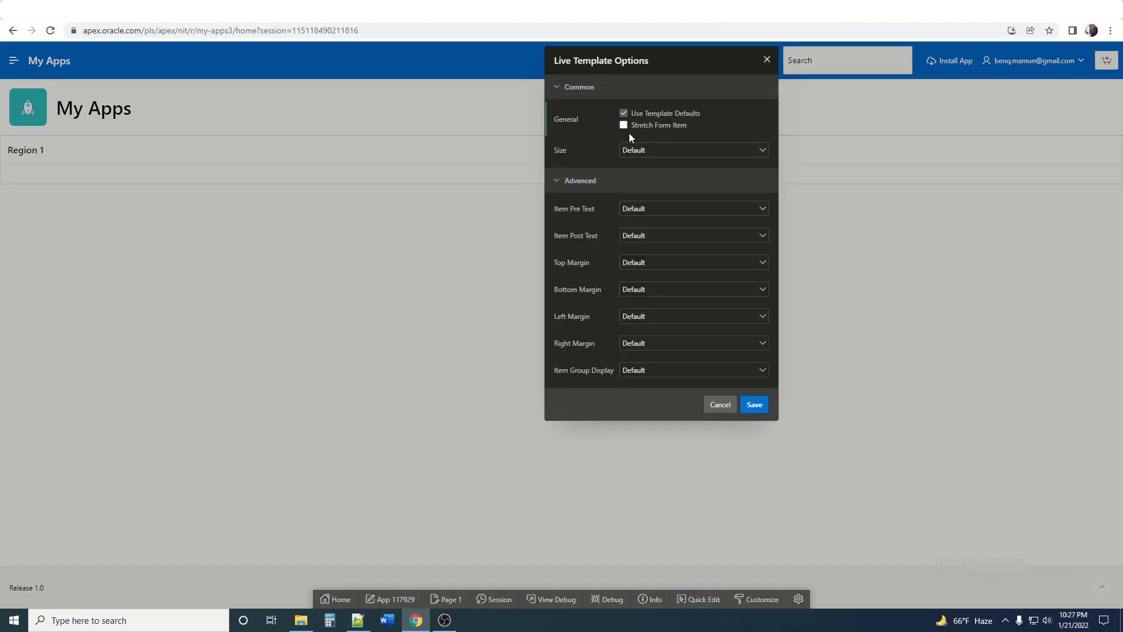
left_click(670, 125)
left_click_drag(683, 62, 747, 162)
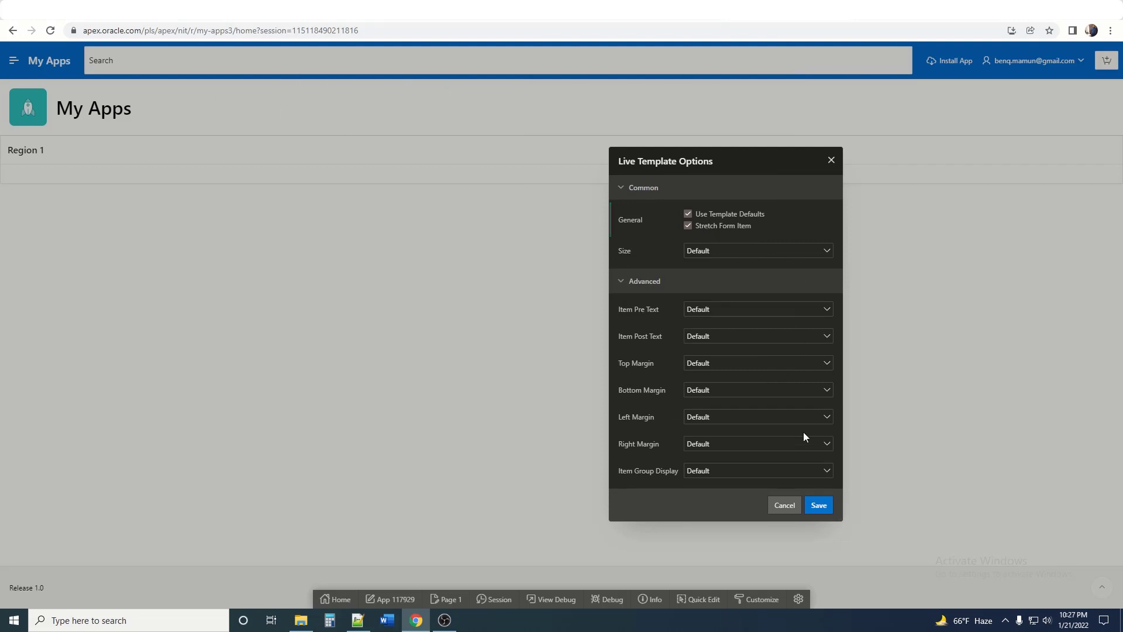
left_click(819, 506)
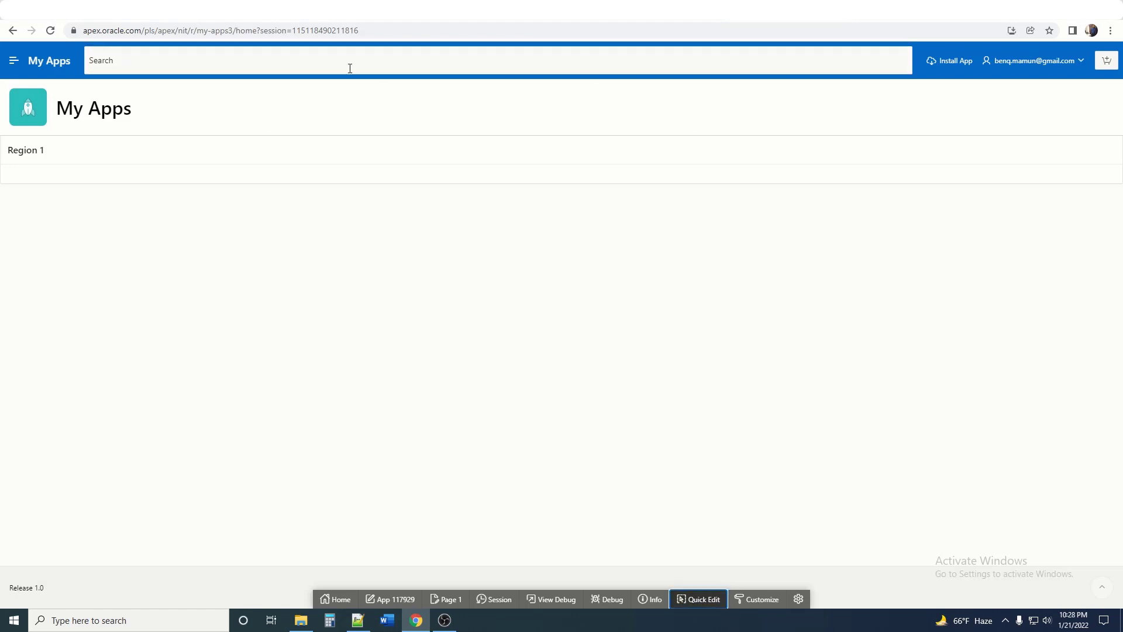
left_click(372, 64)
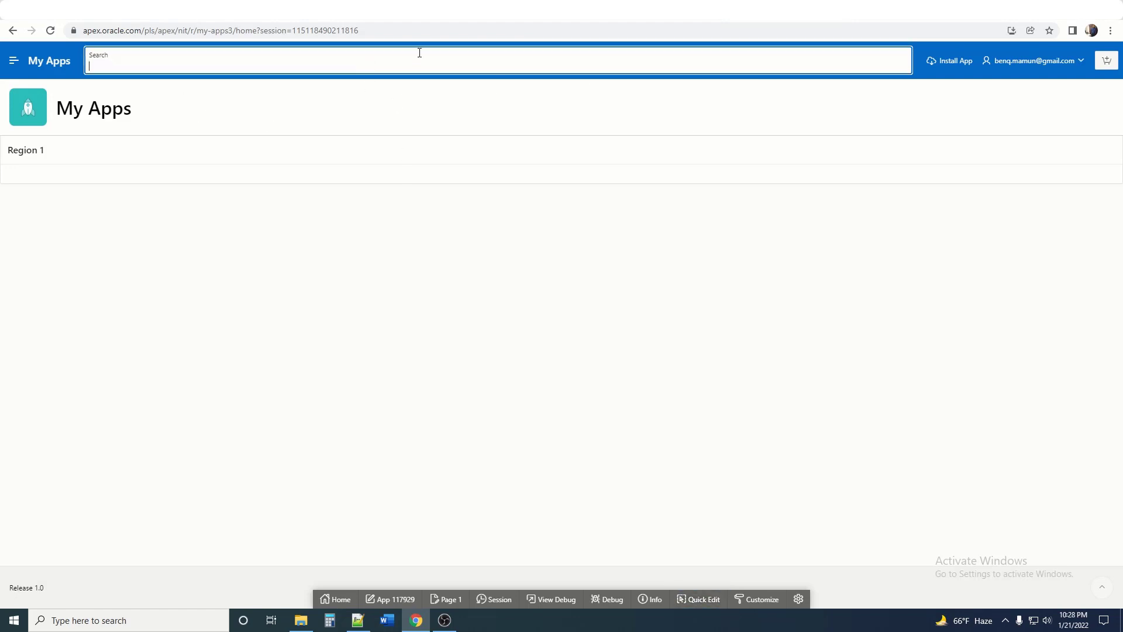
left_click(431, 302)
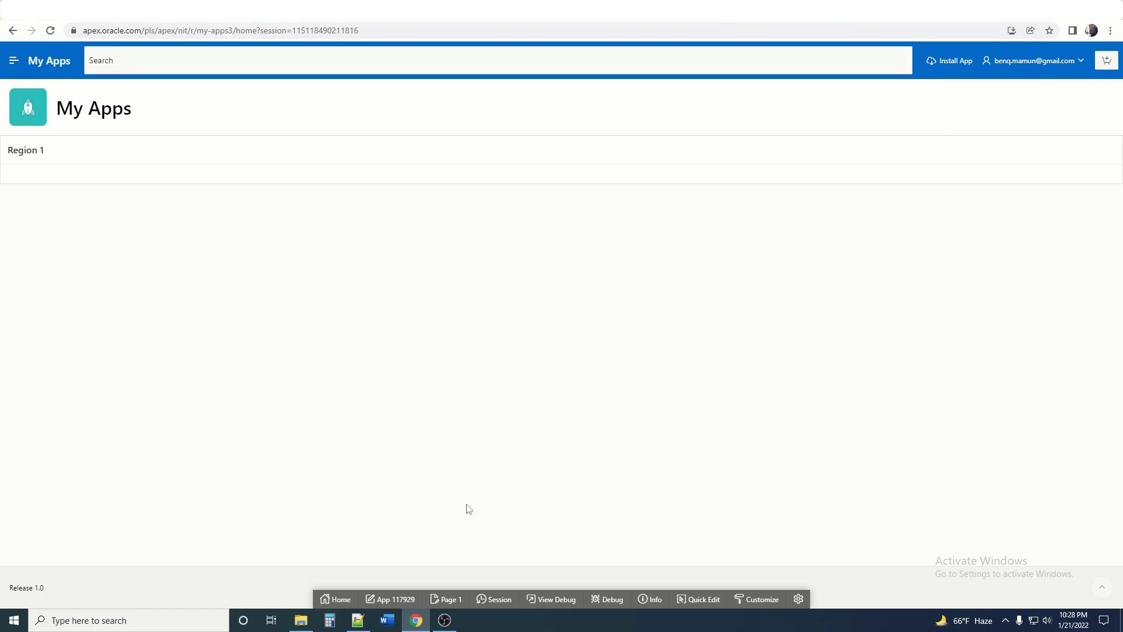
- Change the template of P1_SEARCH to Hidden in Page Designer and run the page
left_click(448, 600)
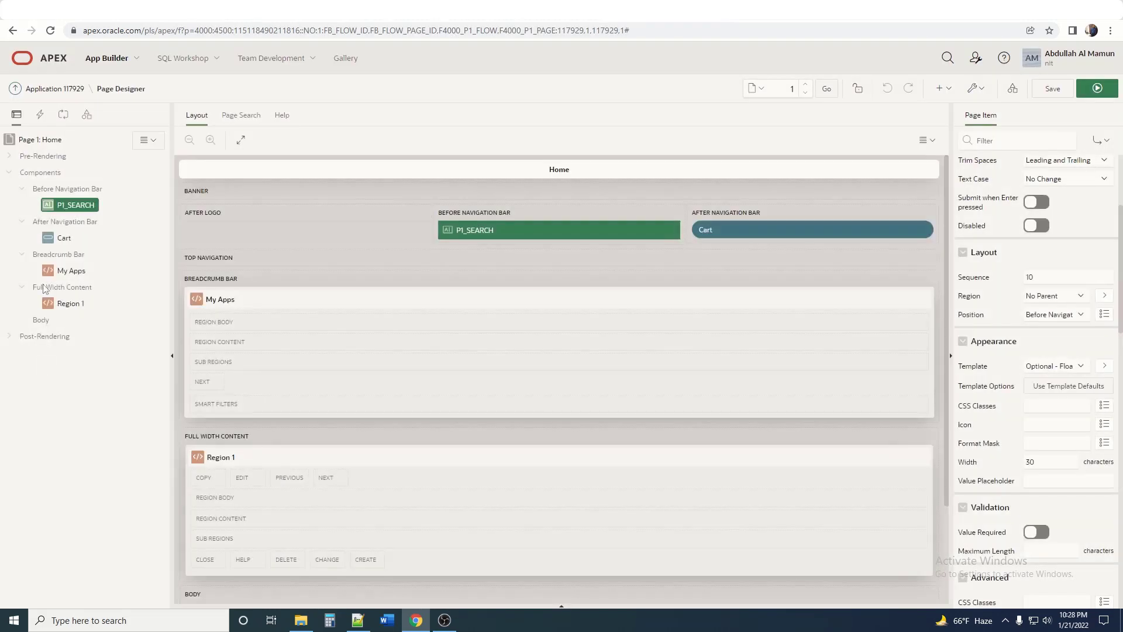
left_click(1056, 368)
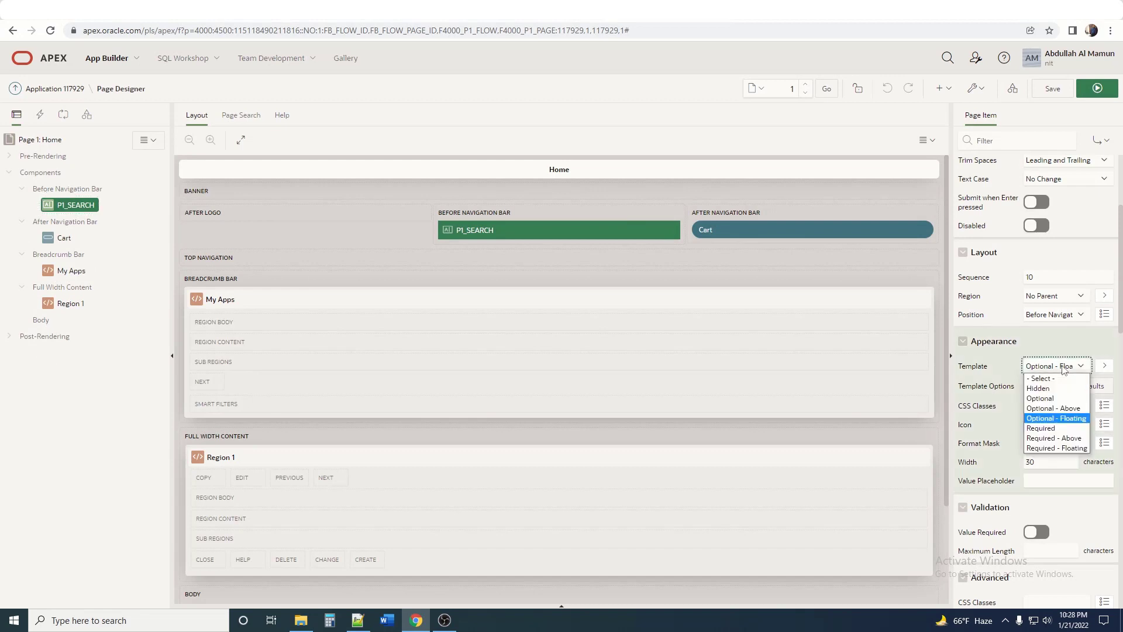
left_click(1040, 388)
left_click(1076, 86)
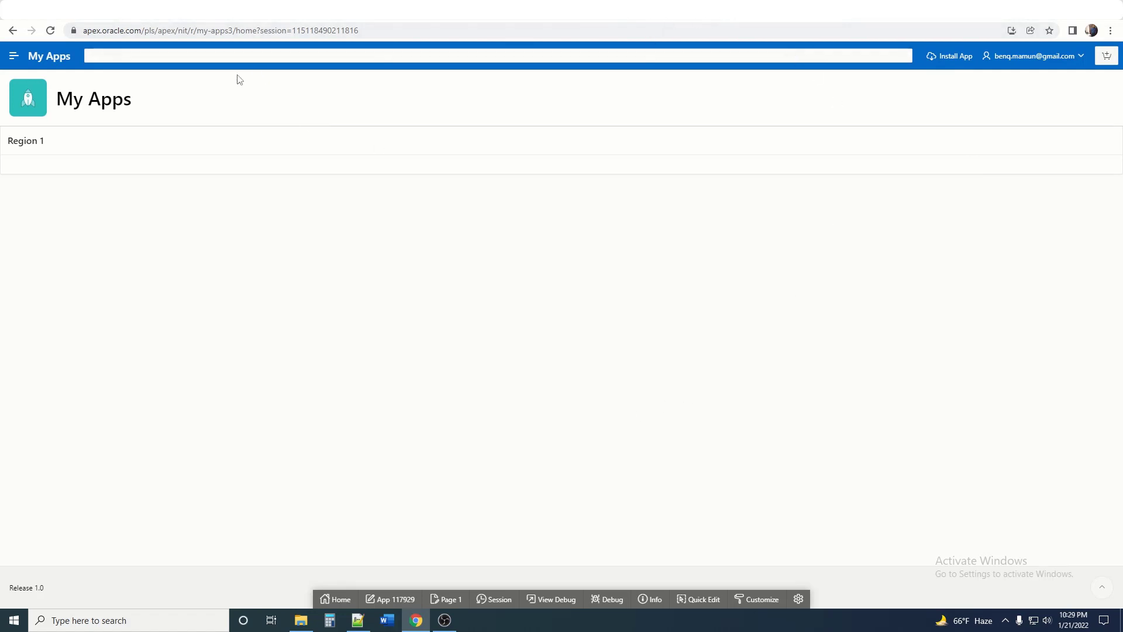
- Set the Value Placeholder of P1_SEARCH to "Search any item", then run the page and try the field with "mouse"
left_click(713, 599)
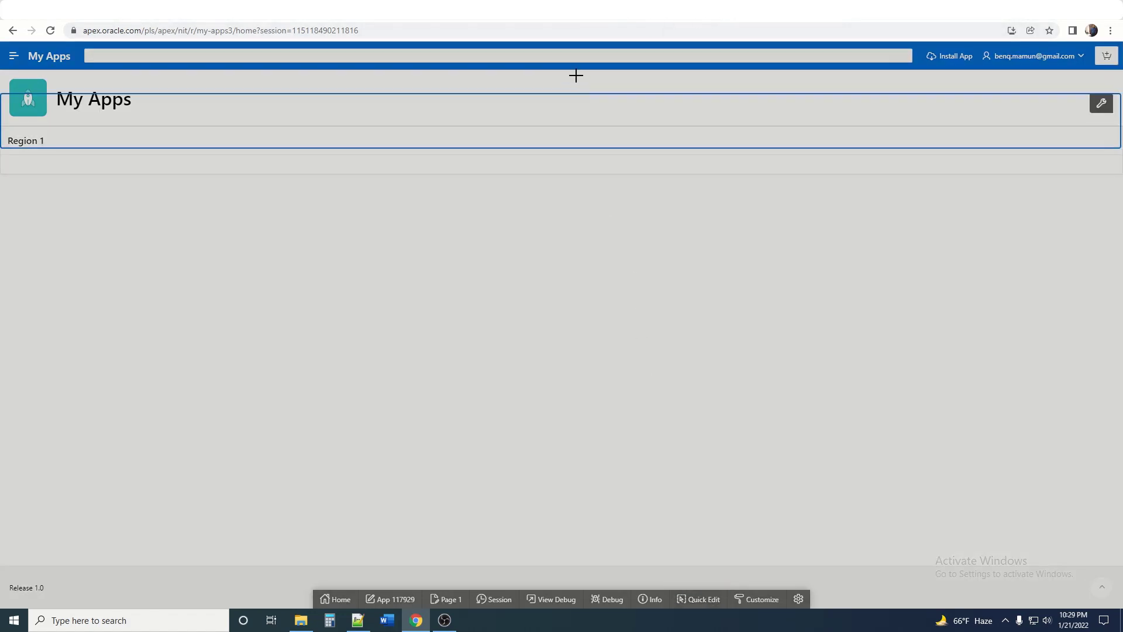
left_click(590, 60)
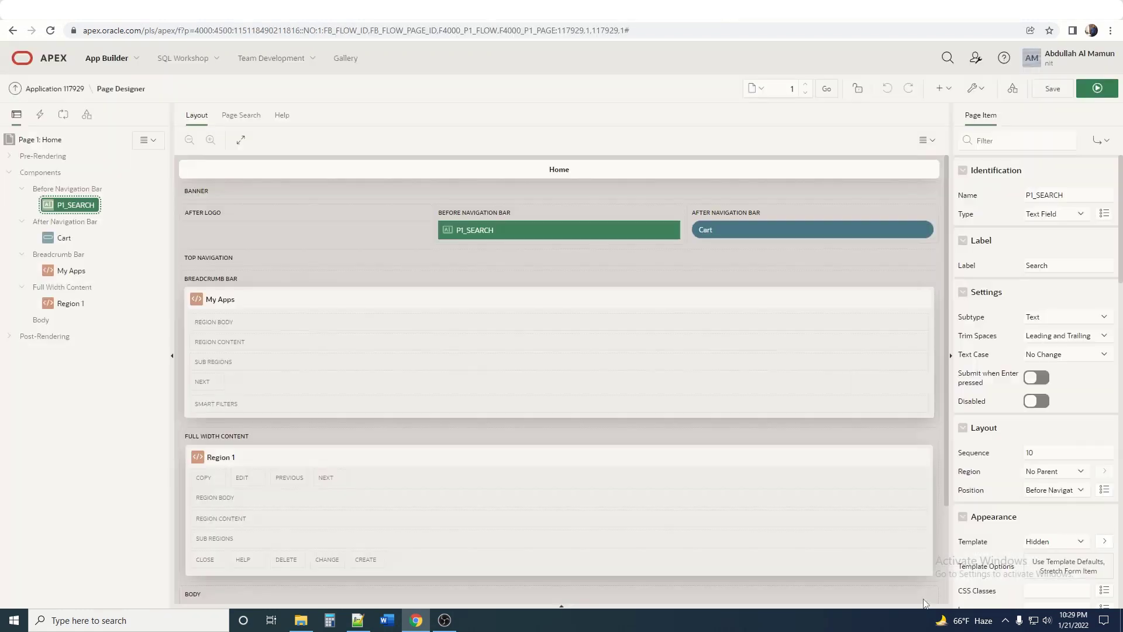
scroll(1011, 404, "down", 3)
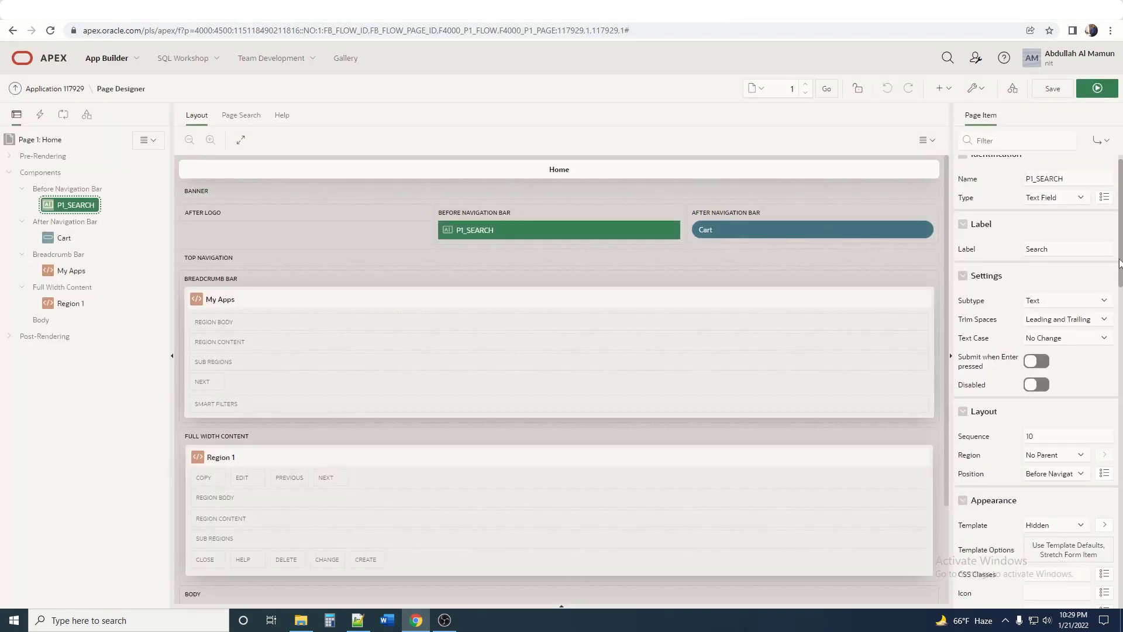
scroll(1018, 392, "down", 2)
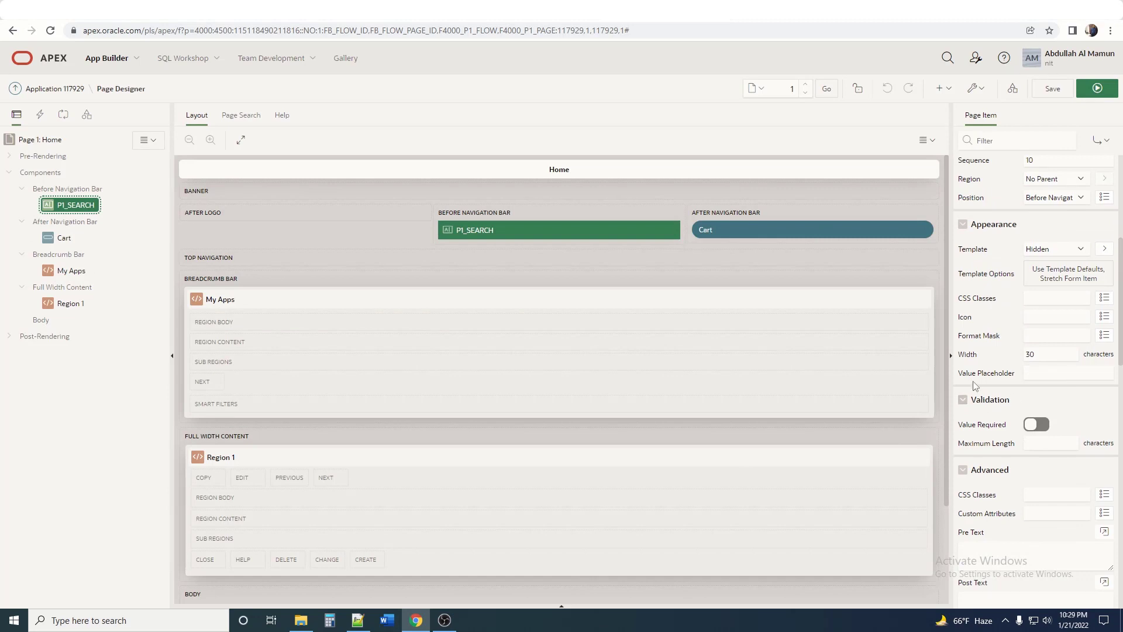
left_click_drag(962, 380, 1008, 381)
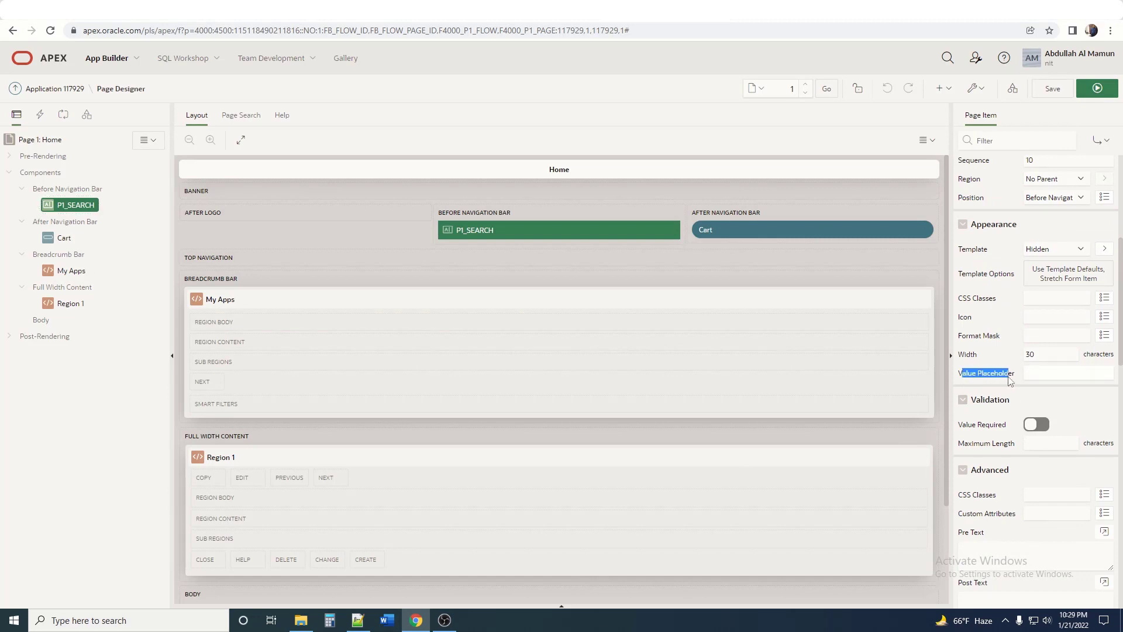
left_click(1047, 376)
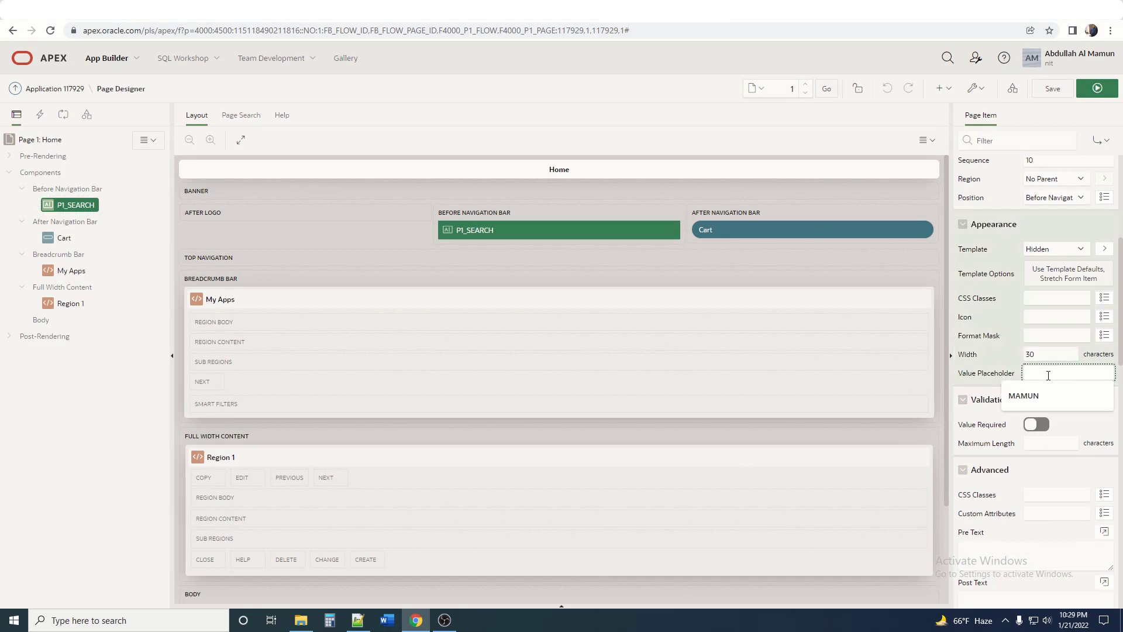
type("Search any item")
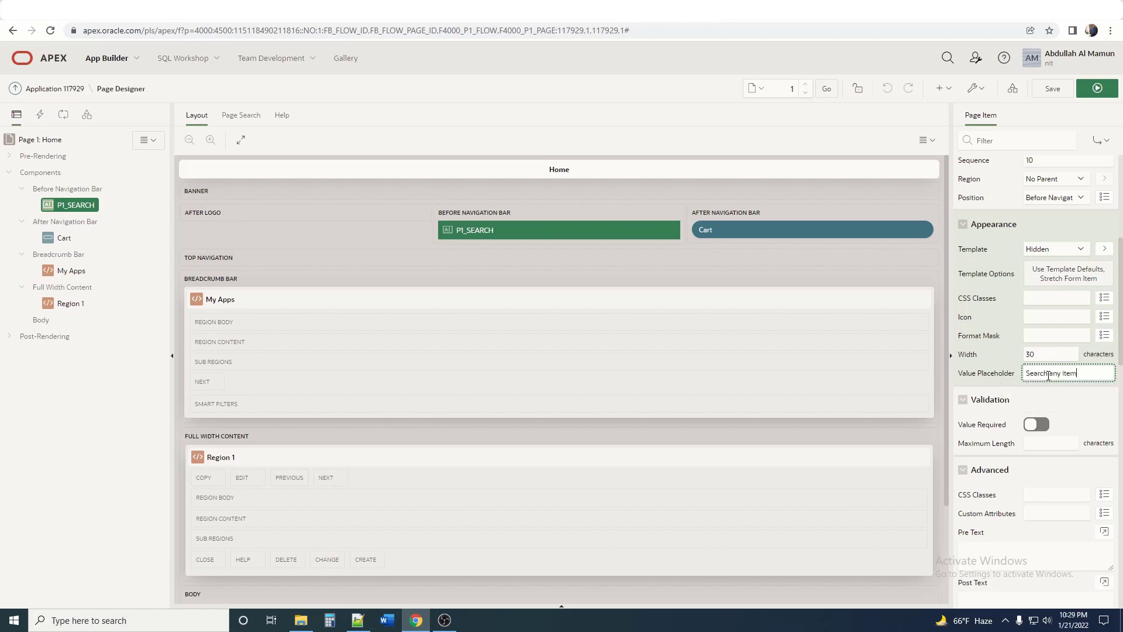
left_click(1091, 92)
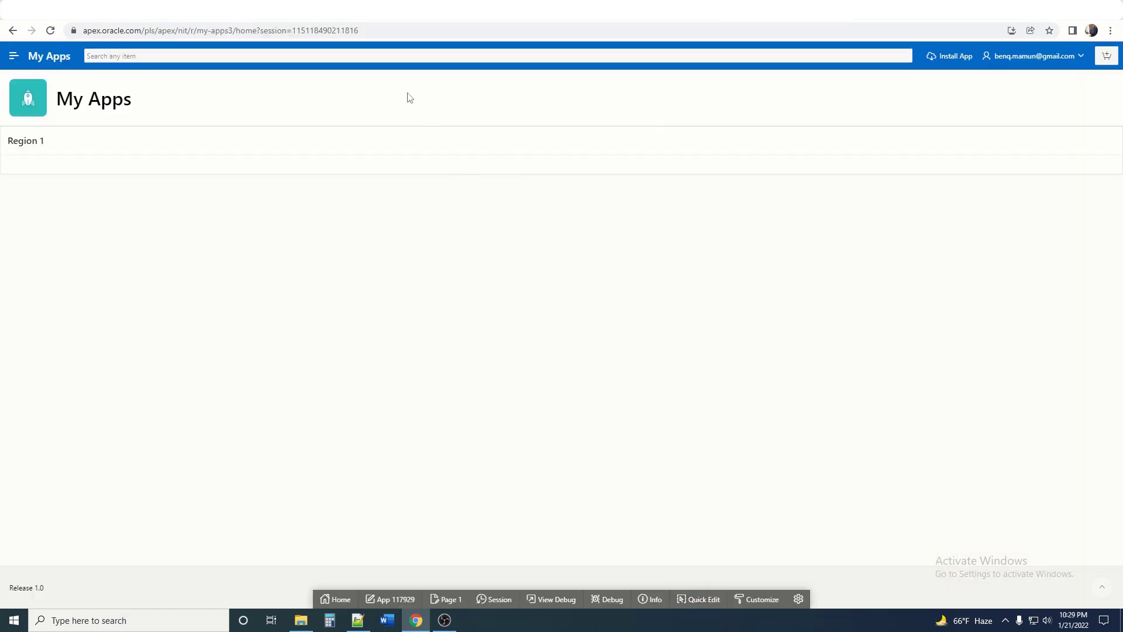
left_click(282, 58)
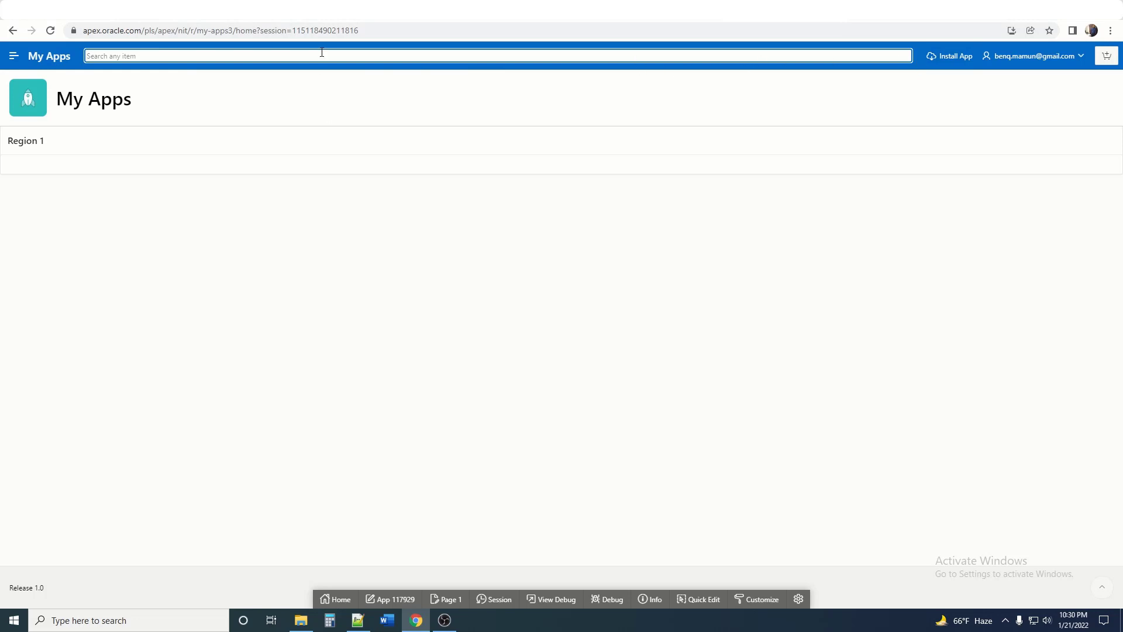
type("m")
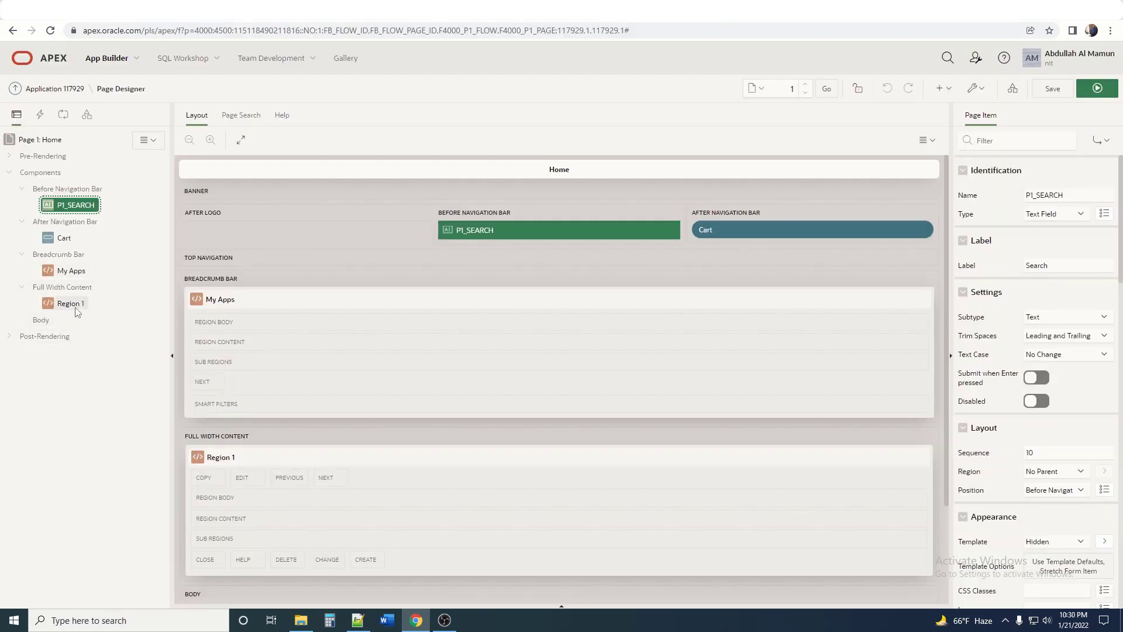
- Create a button in Region 1 and name it Search
right_click(74, 309)
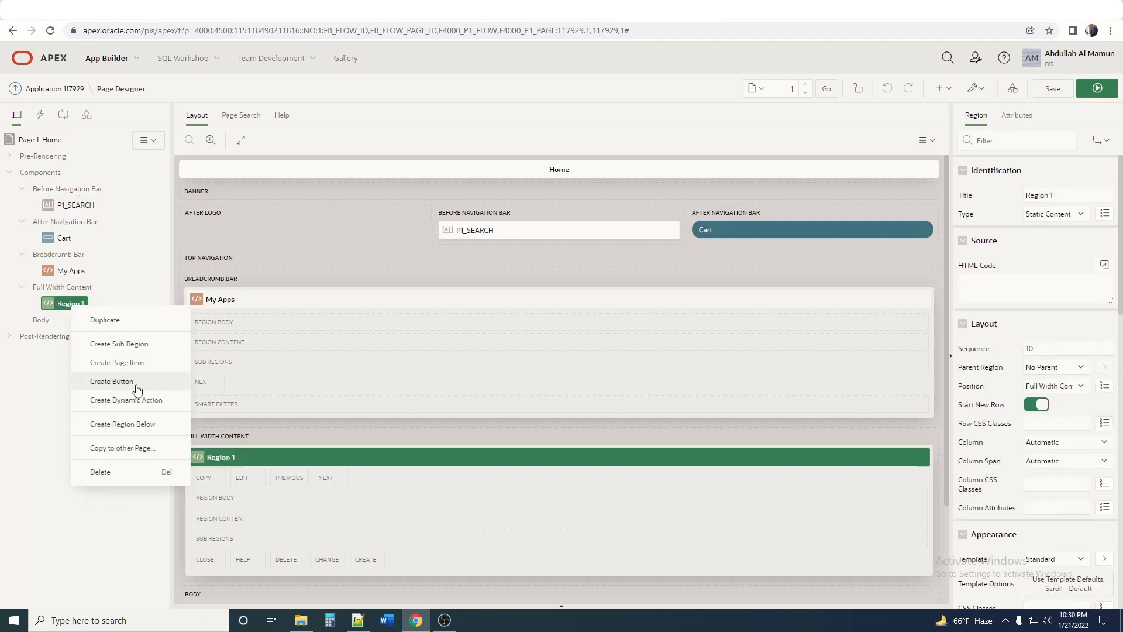
left_click(117, 381)
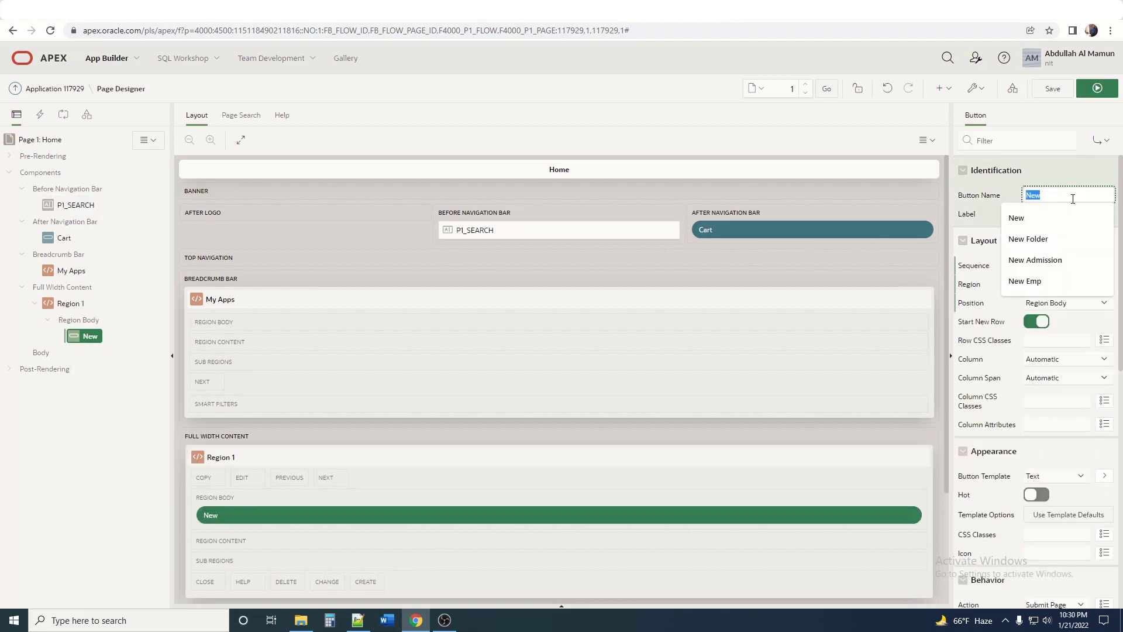
type("D")
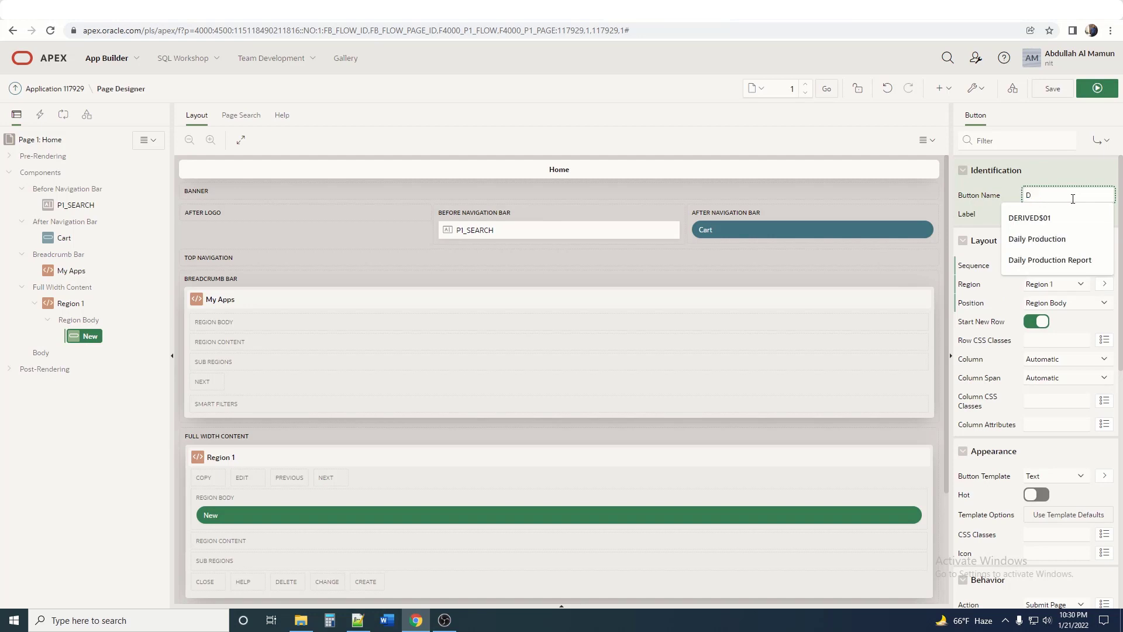
key("BackSpace")
type("Search")
key("Tab")
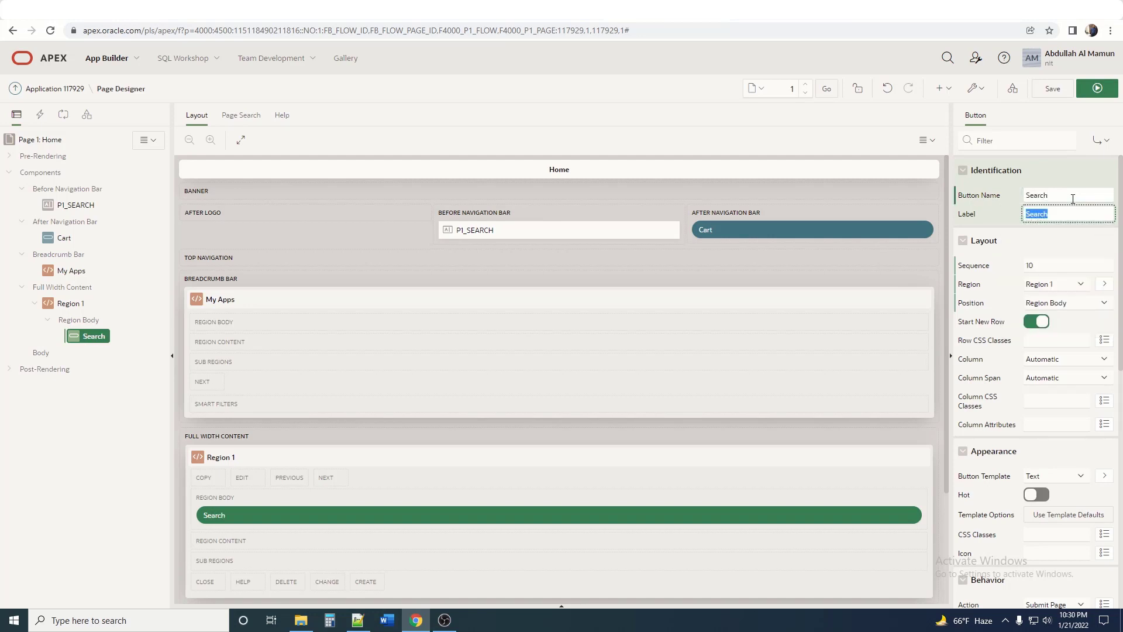
- Set the Search button's template to Text with Icon and choose the fa-search-minus icon
scroll(1053, 281, "down", 3)
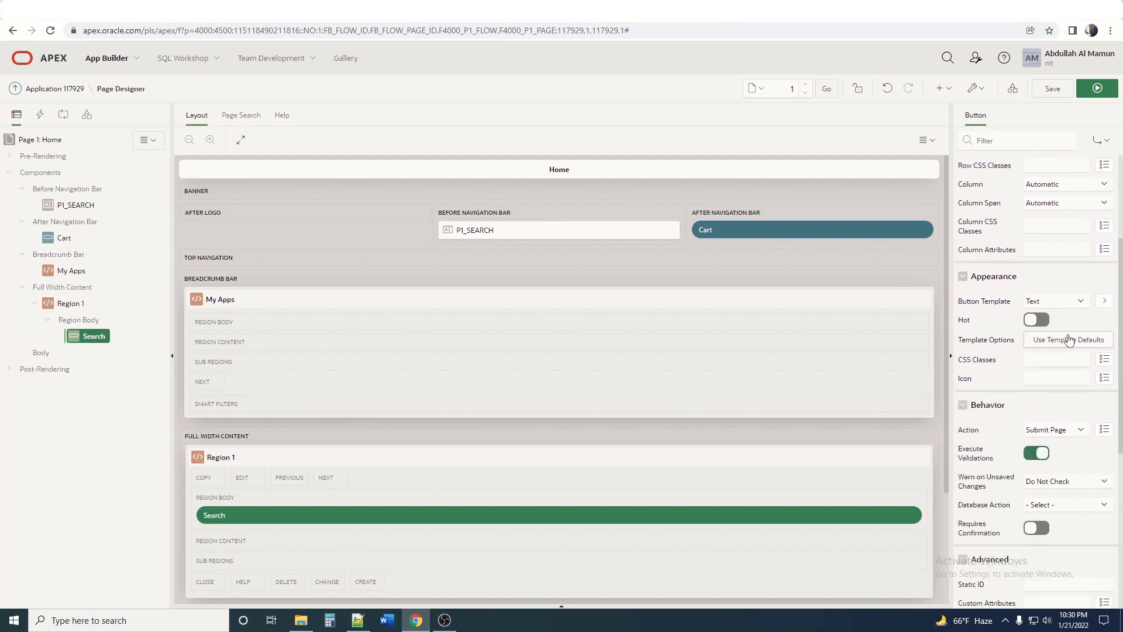
left_click(1053, 300)
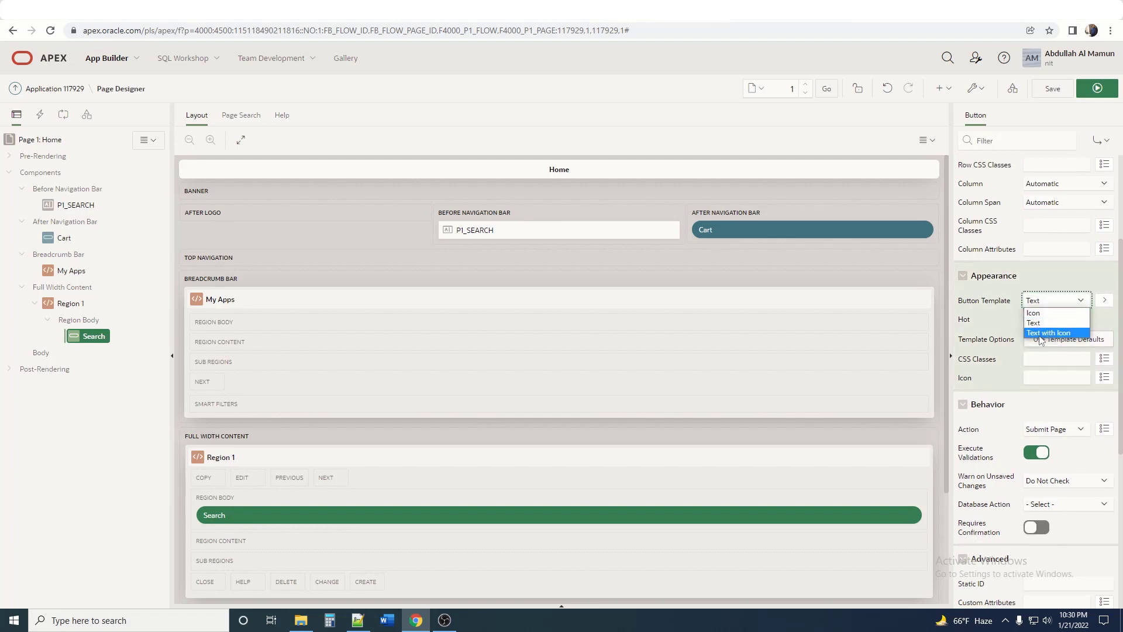
left_click(1052, 333)
left_click(1104, 387)
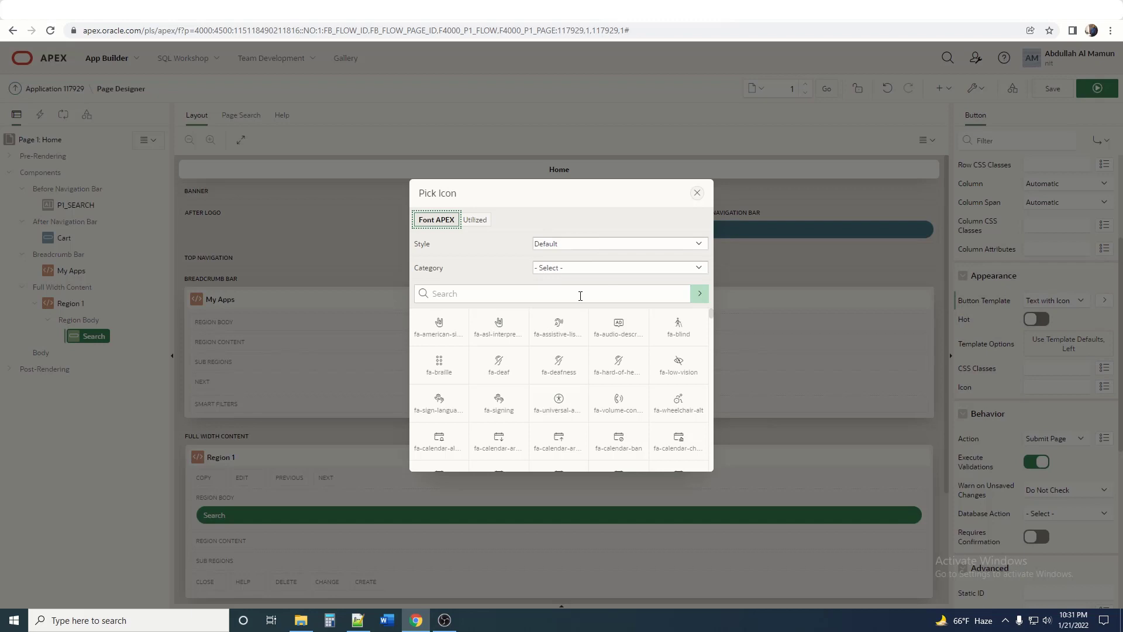
left_click(580, 295)
type("searc")
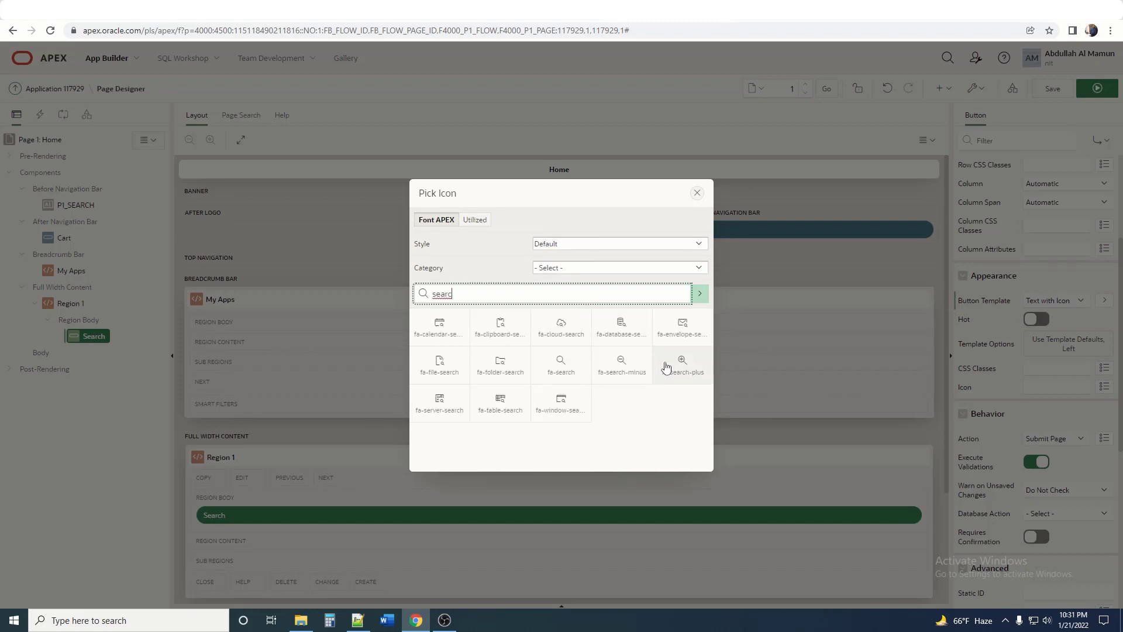
left_click(621, 371)
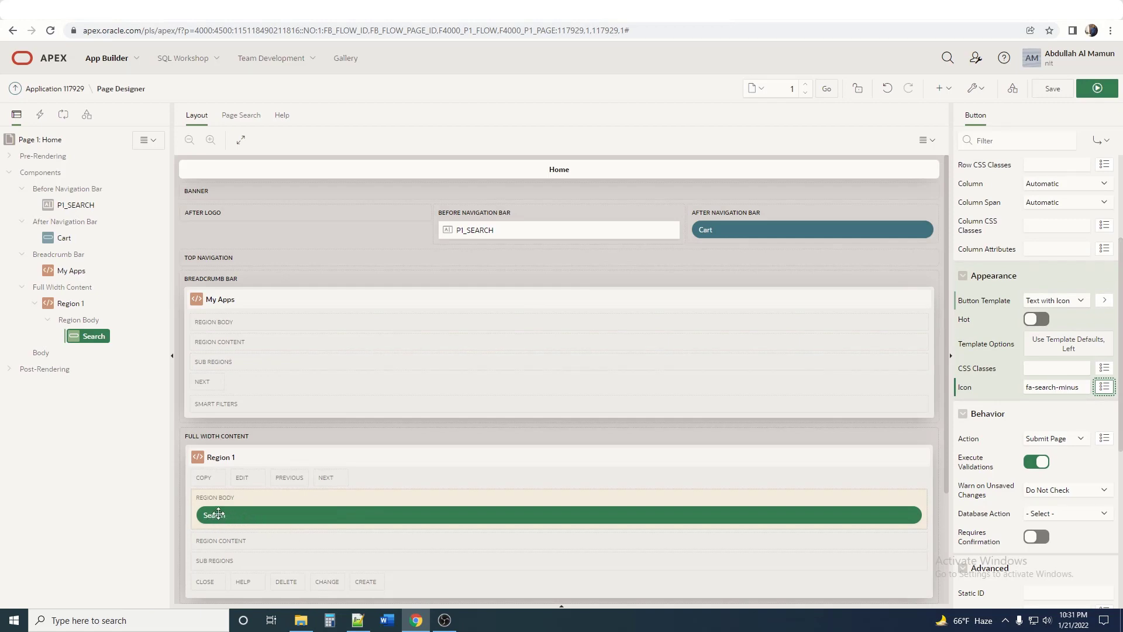
- Move the Search button to the After Navigation Bar position, run the page and compare it with the layout
left_click_drag(218, 514, 696, 229)
left_click(1106, 88)
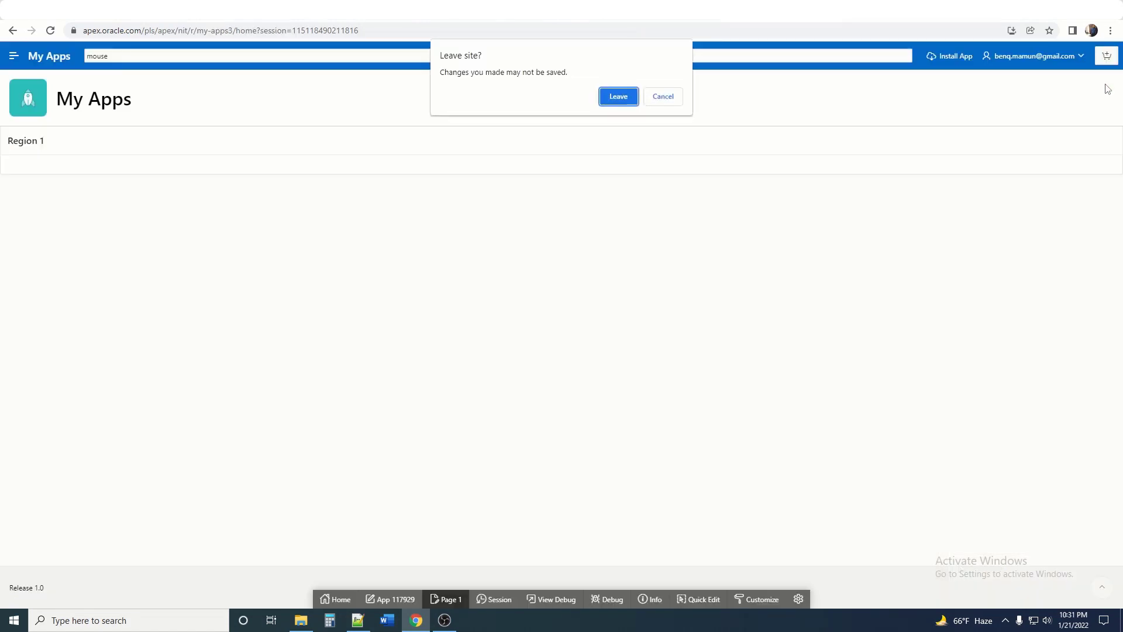
left_click(619, 94)
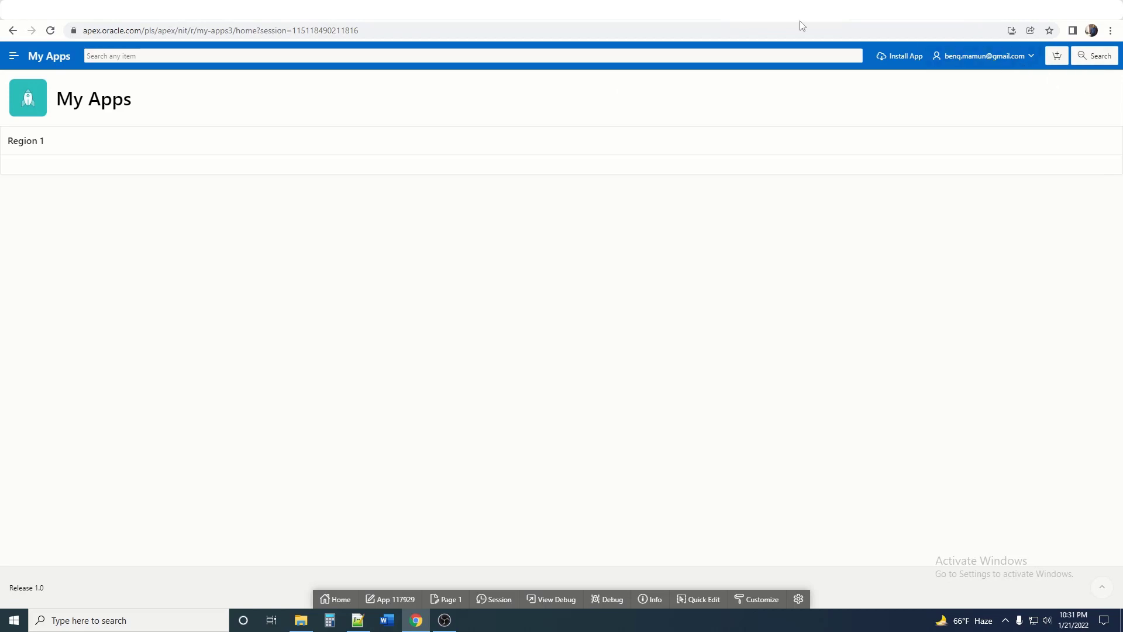
key("ctrl+Tab")
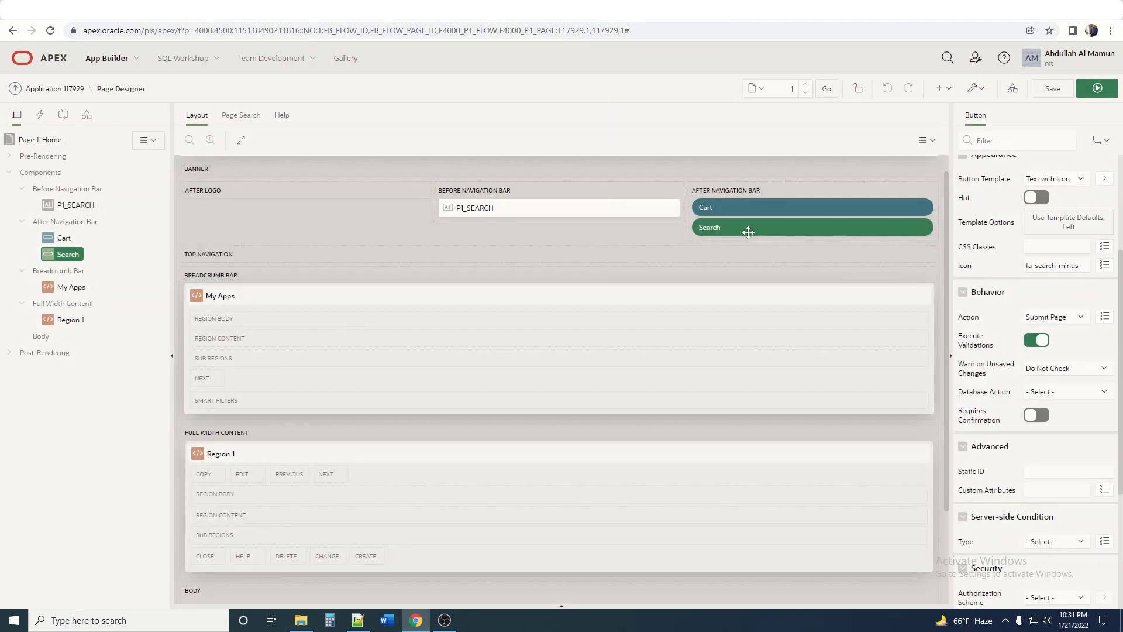
key("ctrl+Tab")
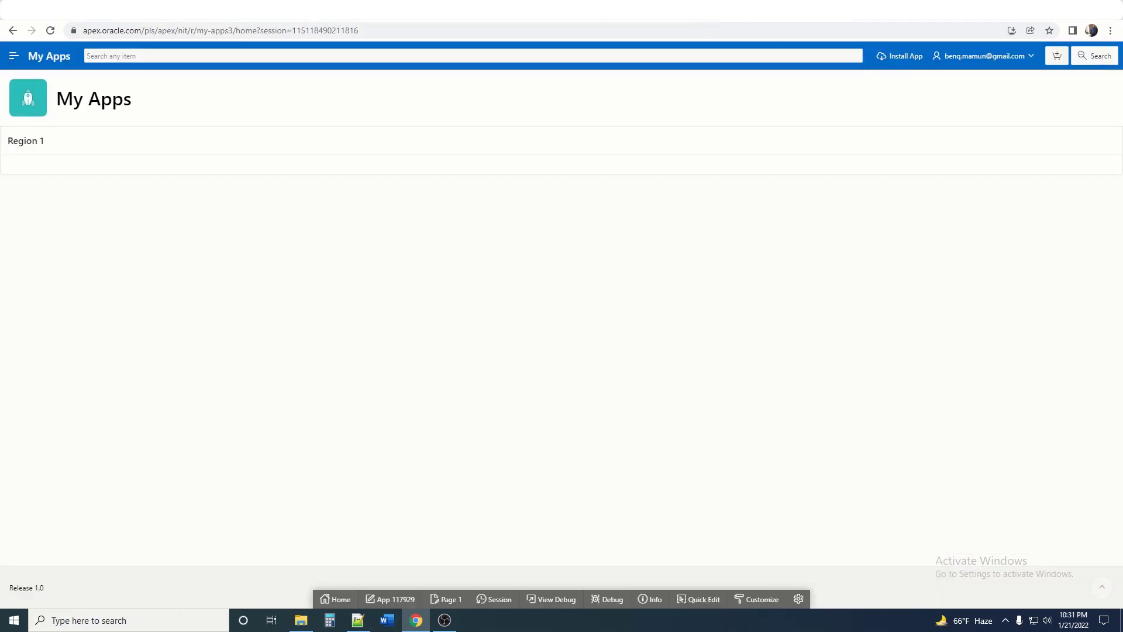
- Move the Search button to the Before Navigation Bar position, place P1_SEARCH ahead of it, and run the page
key("ctrl+Tab")
left_click_drag(736, 229, 649, 222)
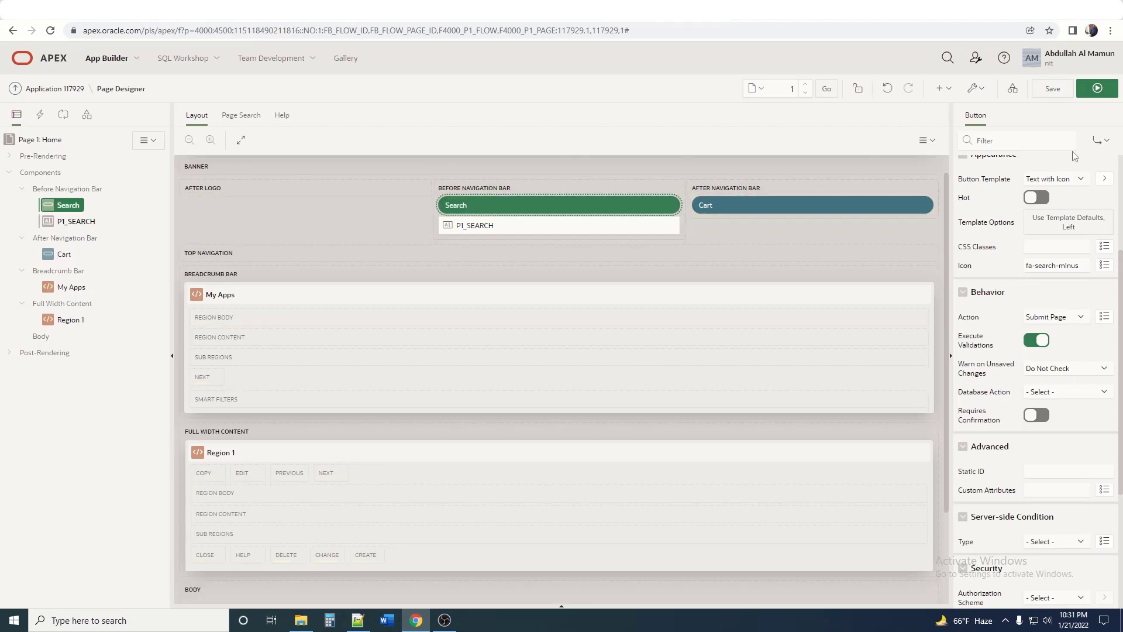
left_click(1098, 89)
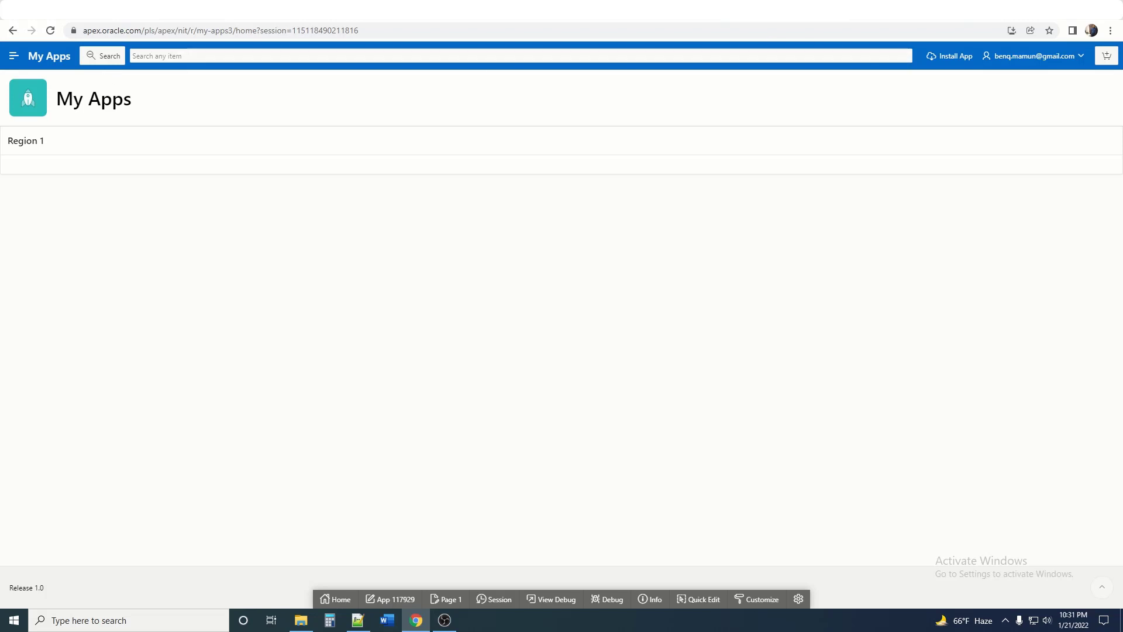
key("alt+Tab")
left_click_drag(560, 254, 681, 234)
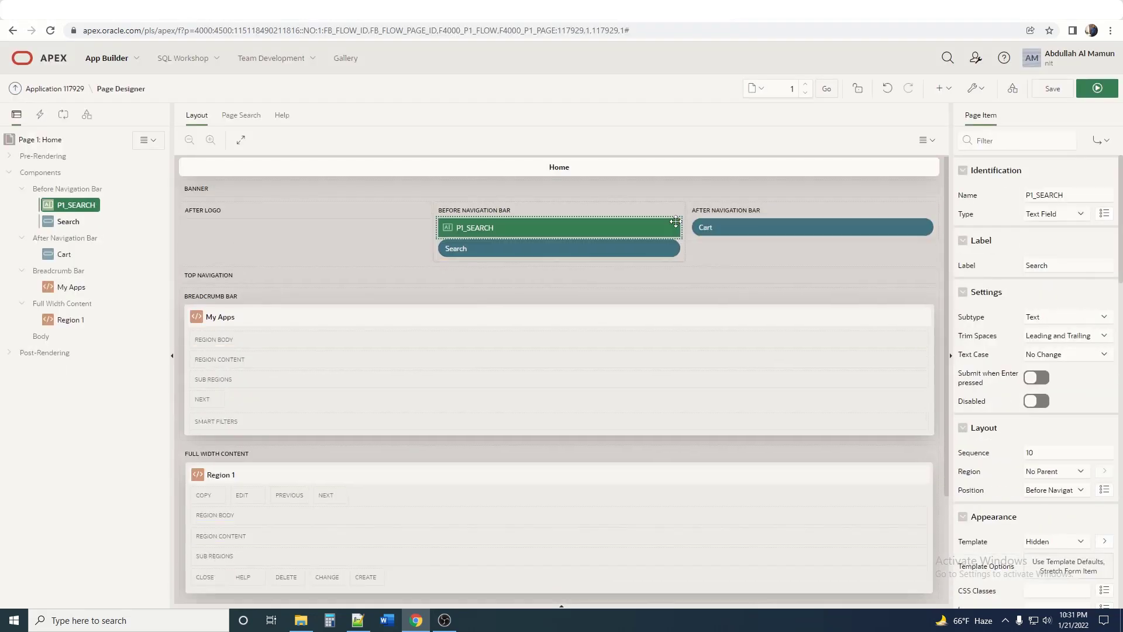
left_click(1097, 88)
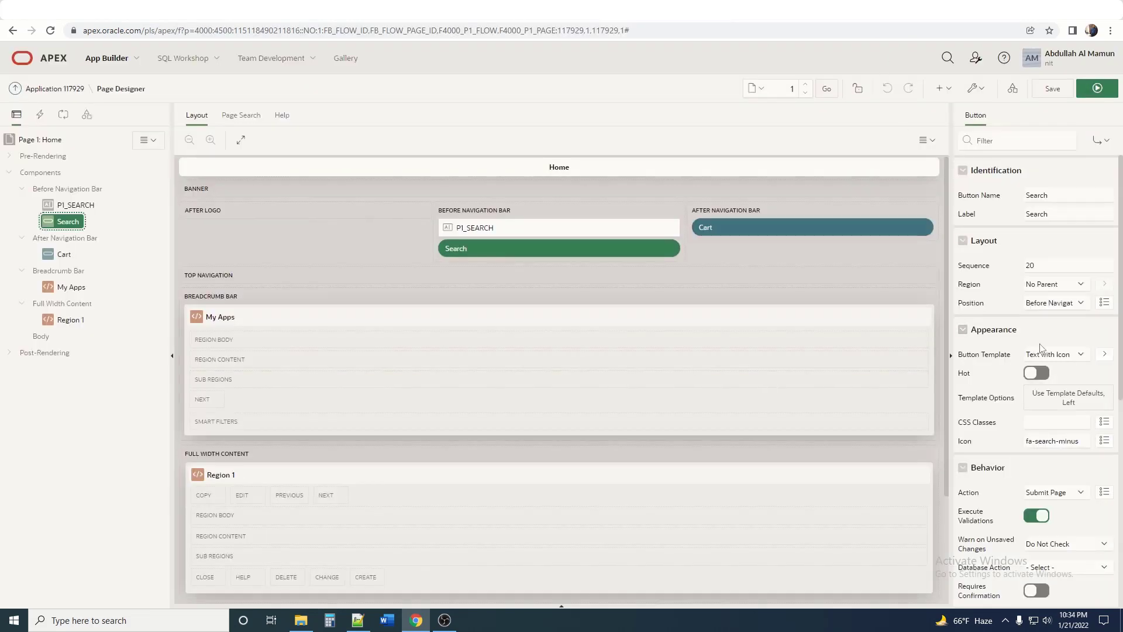
- Change the Search button's template to Icon, run the page, and try the search field and its button
left_click(1056, 355)
left_click(1053, 370)
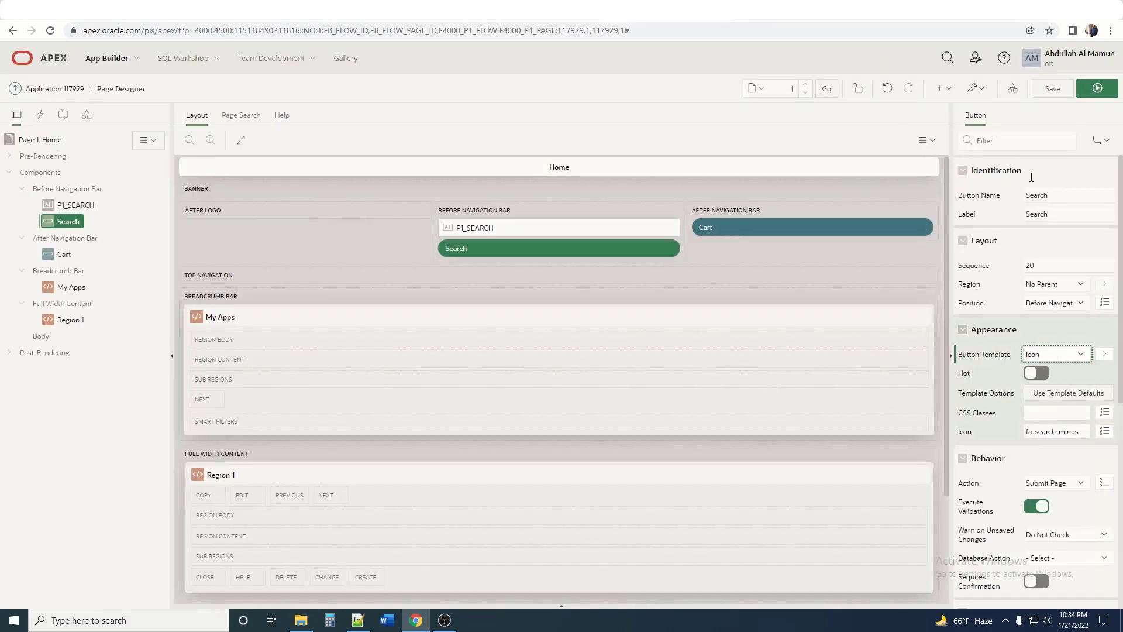
left_click(1097, 89)
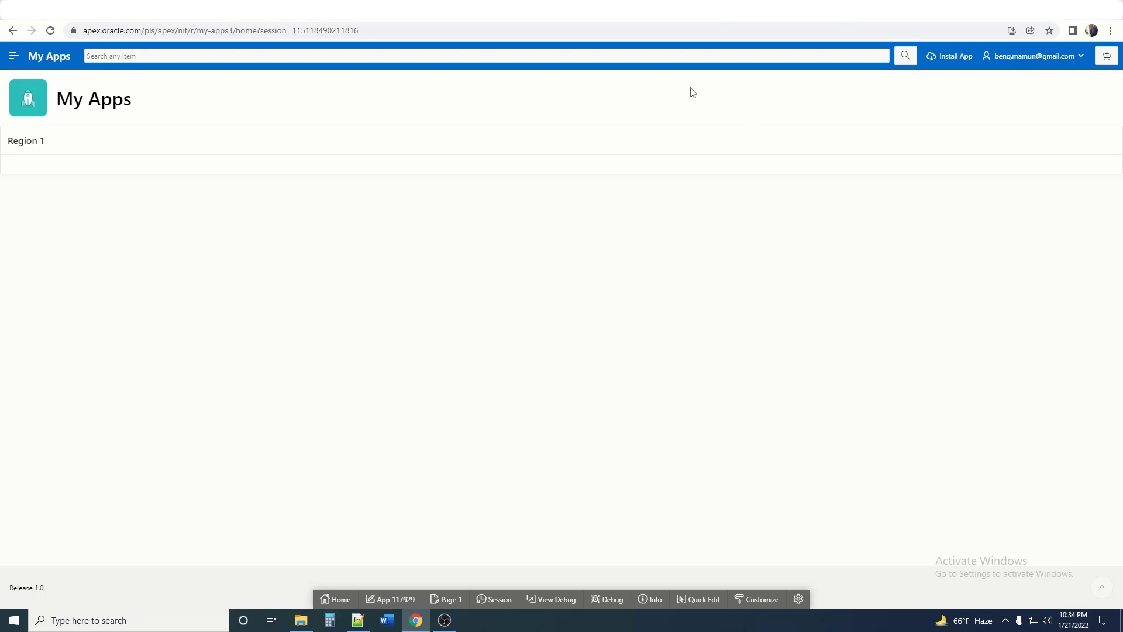
left_click(838, 56)
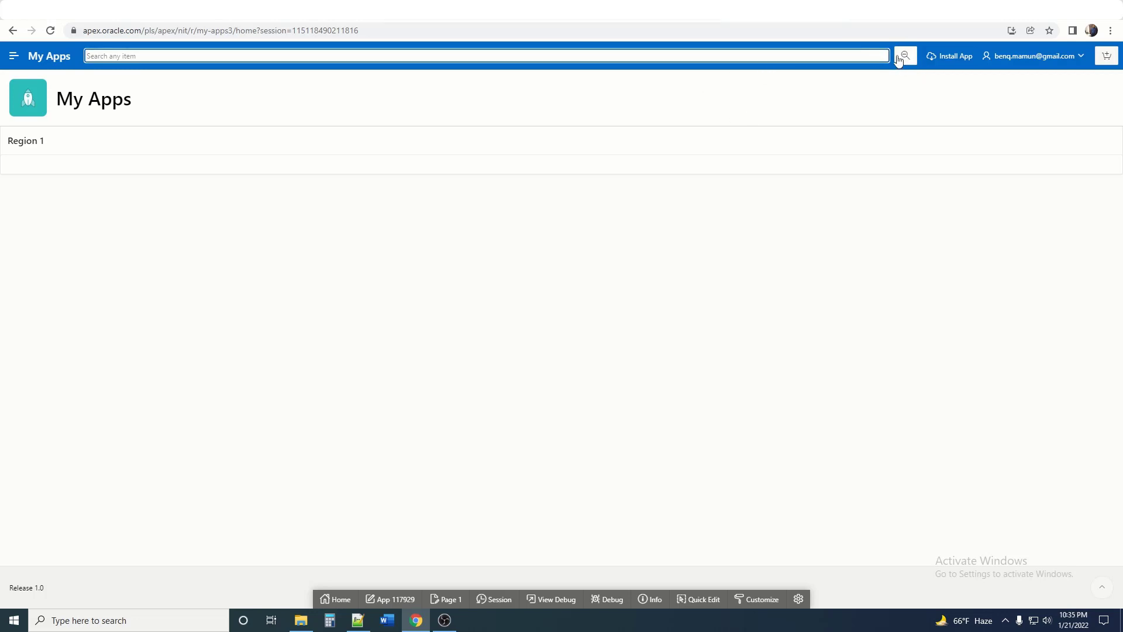
left_click(898, 55)
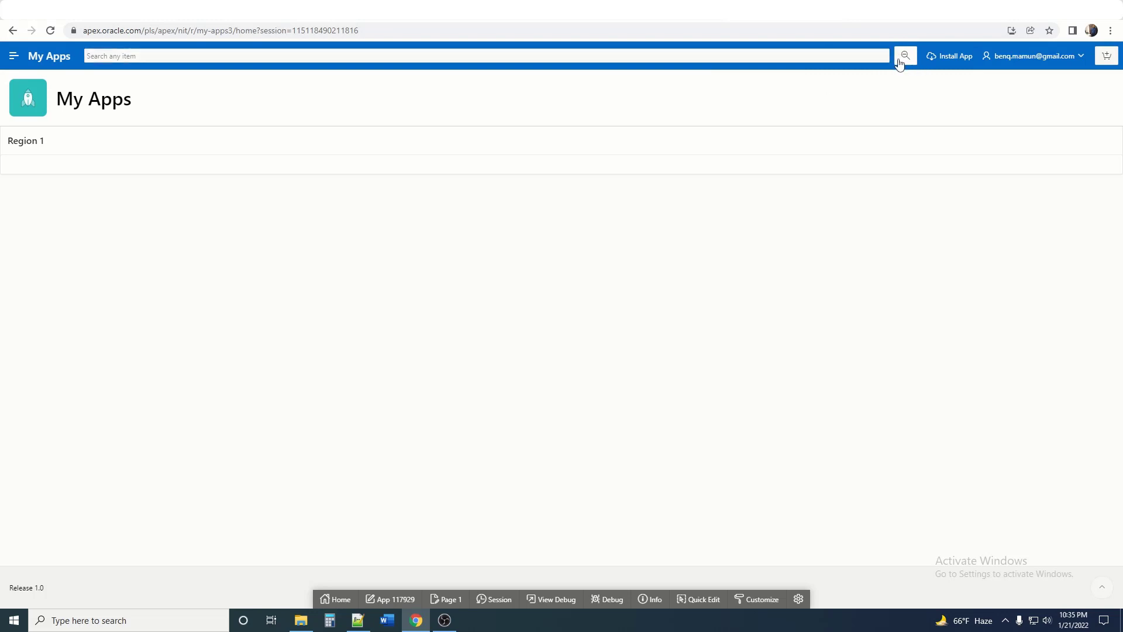
- Set the search button's Size to Small in its Live Template Options on the running page
left_click(698, 599)
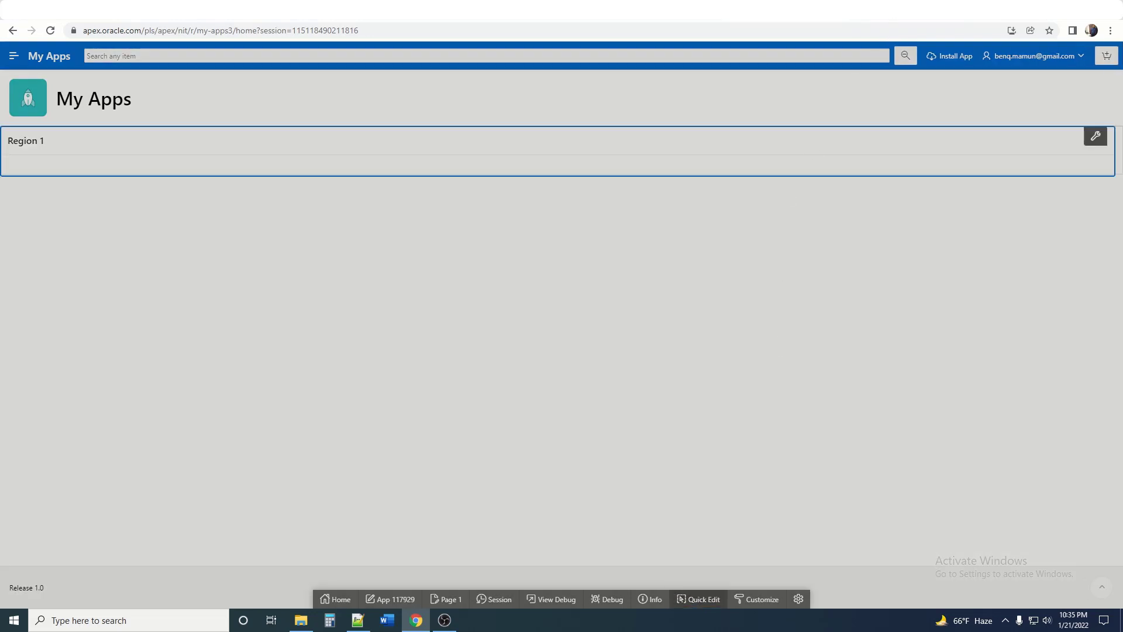
left_click(912, 63)
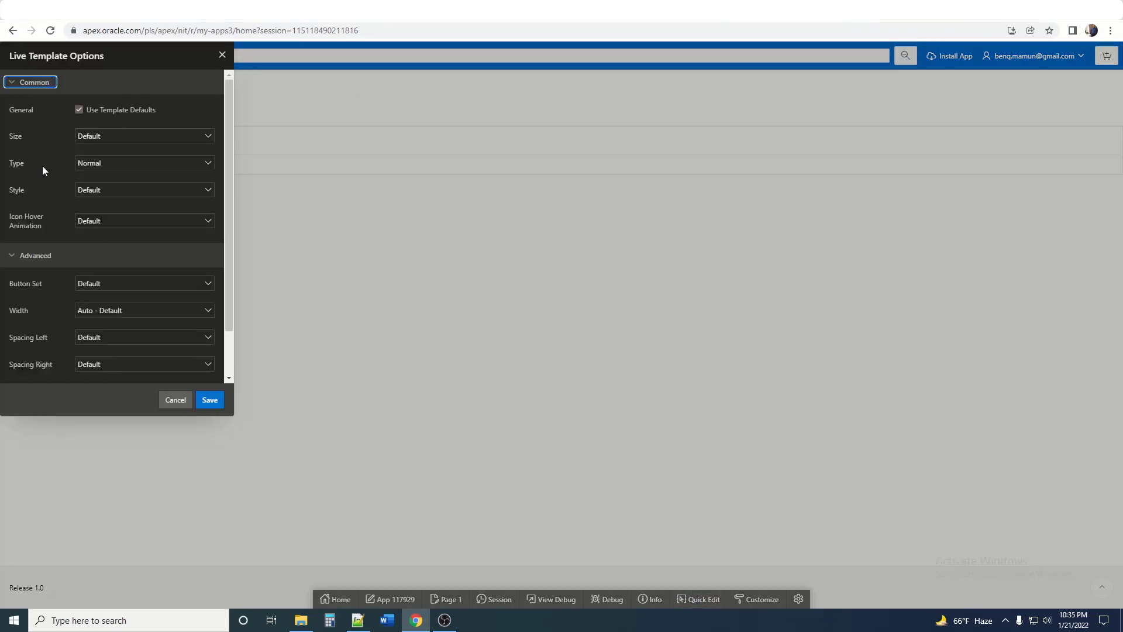
left_click(84, 139)
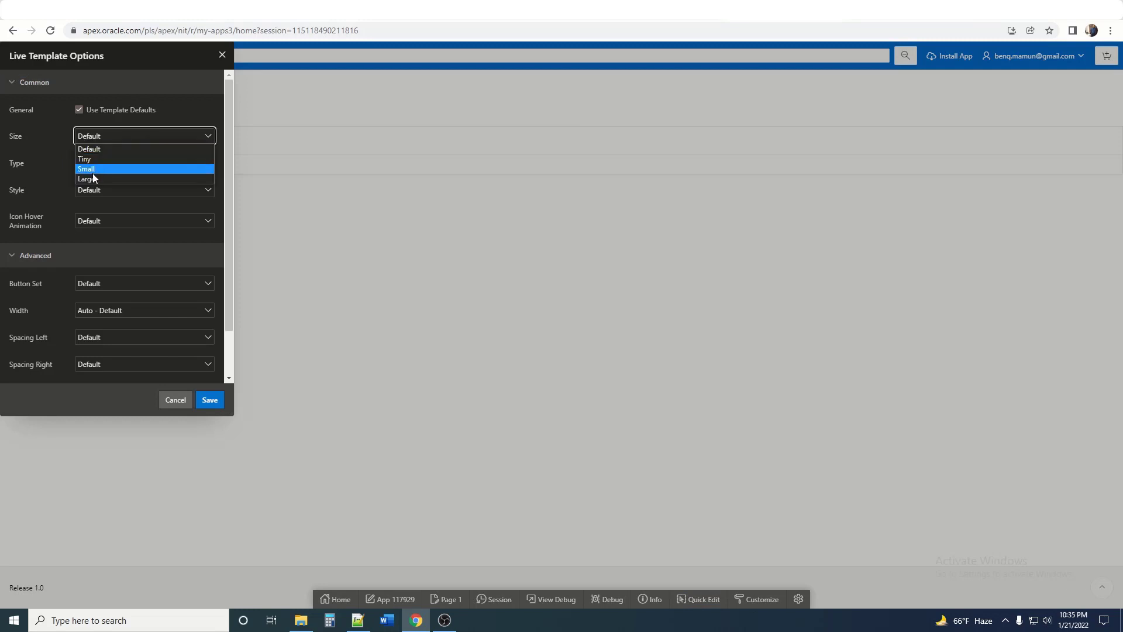
key("Escape")
key("Down")
left_click(135, 140)
left_click(120, 174)
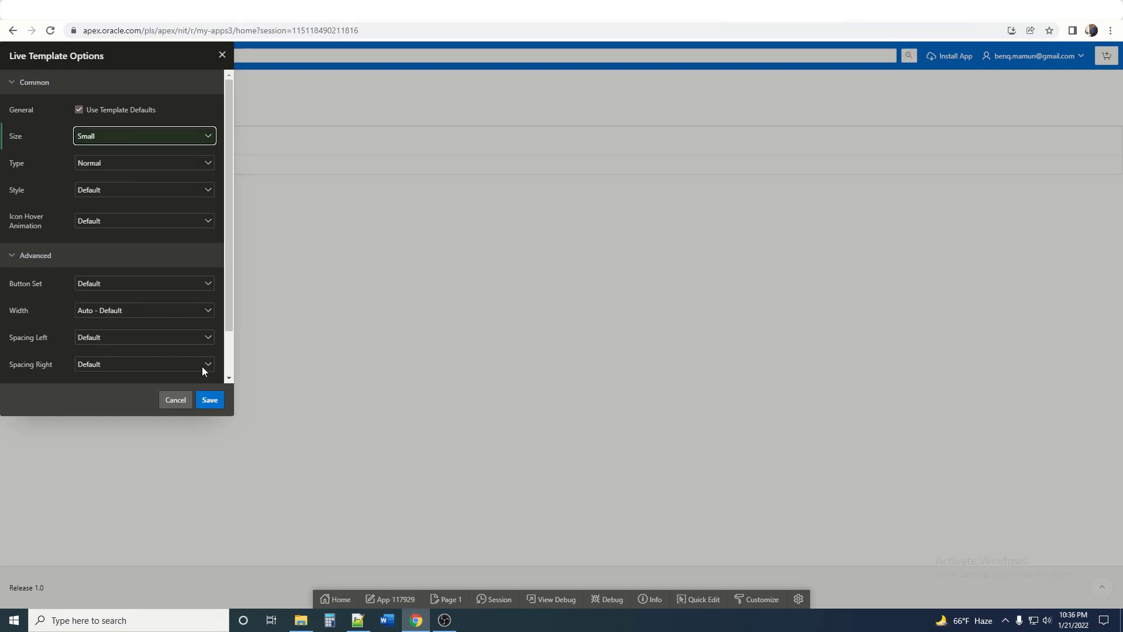
- Save the search button's Small size and check the search field on the running page
left_click(210, 401)
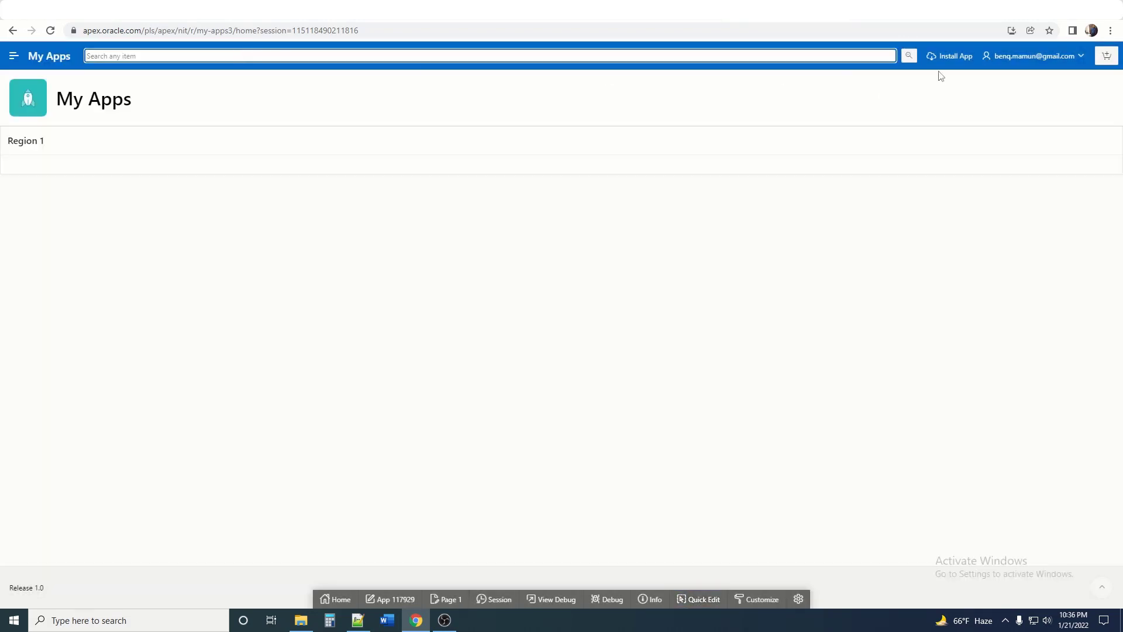
left_click(790, 87)
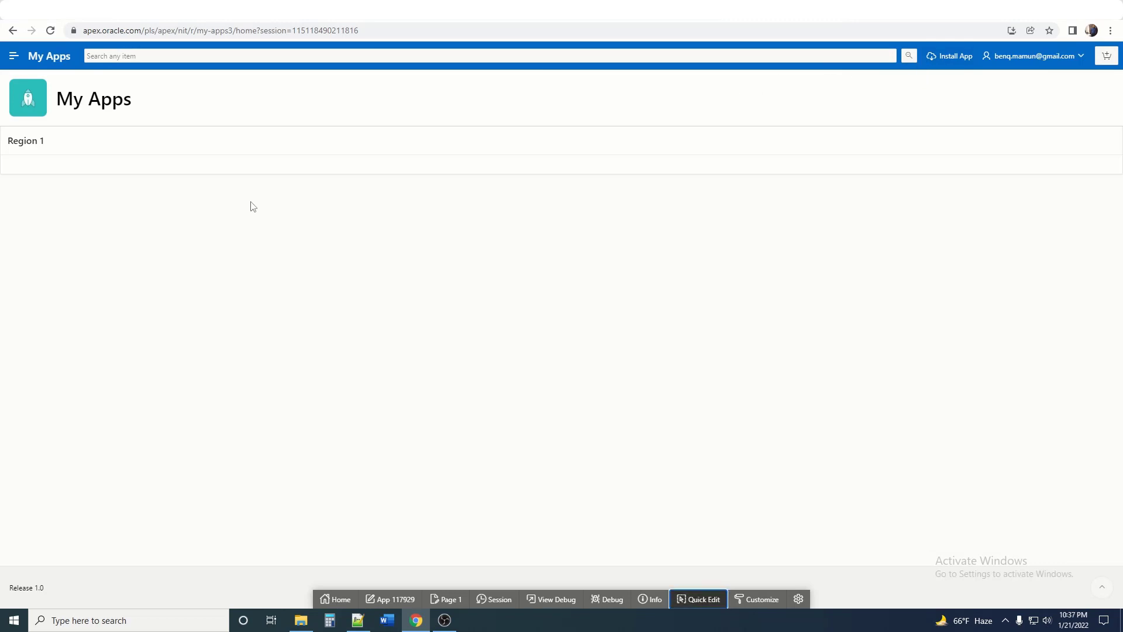
left_click(150, 53)
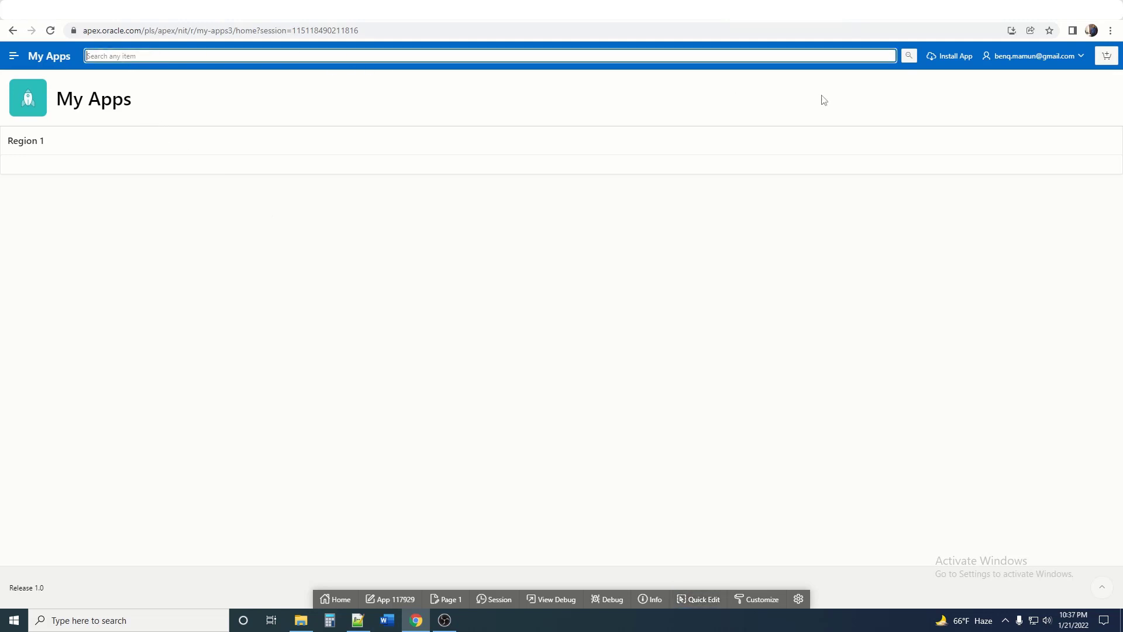
- Turn off Stretch Form Item for the search field in its Live Template Options and save
left_click(700, 600)
left_click(877, 54)
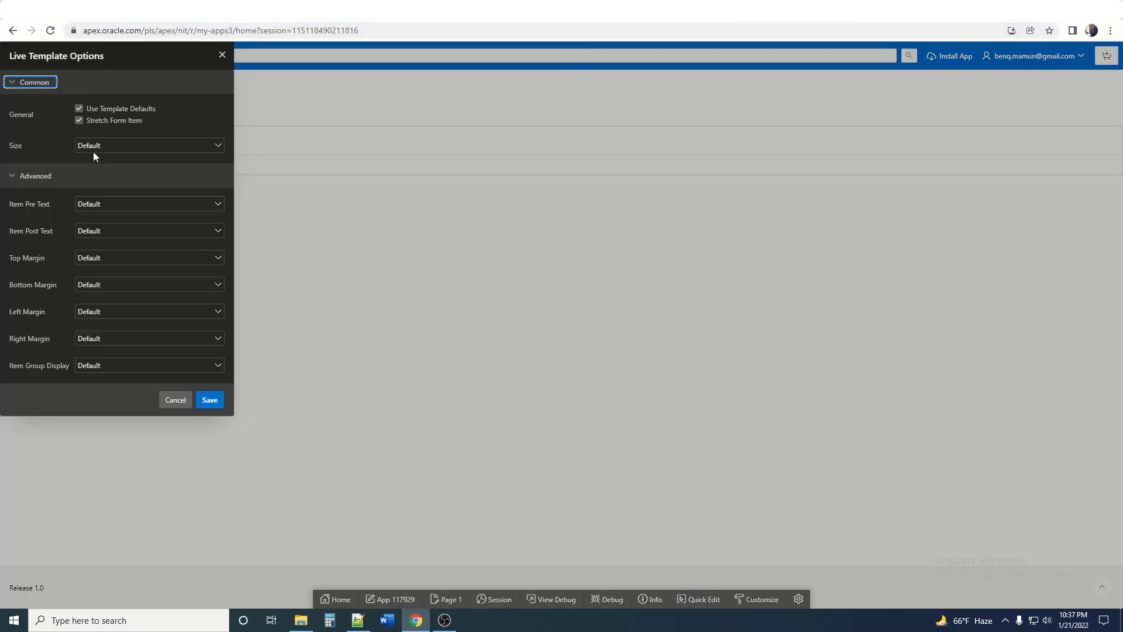
left_click(79, 120)
left_click(209, 399)
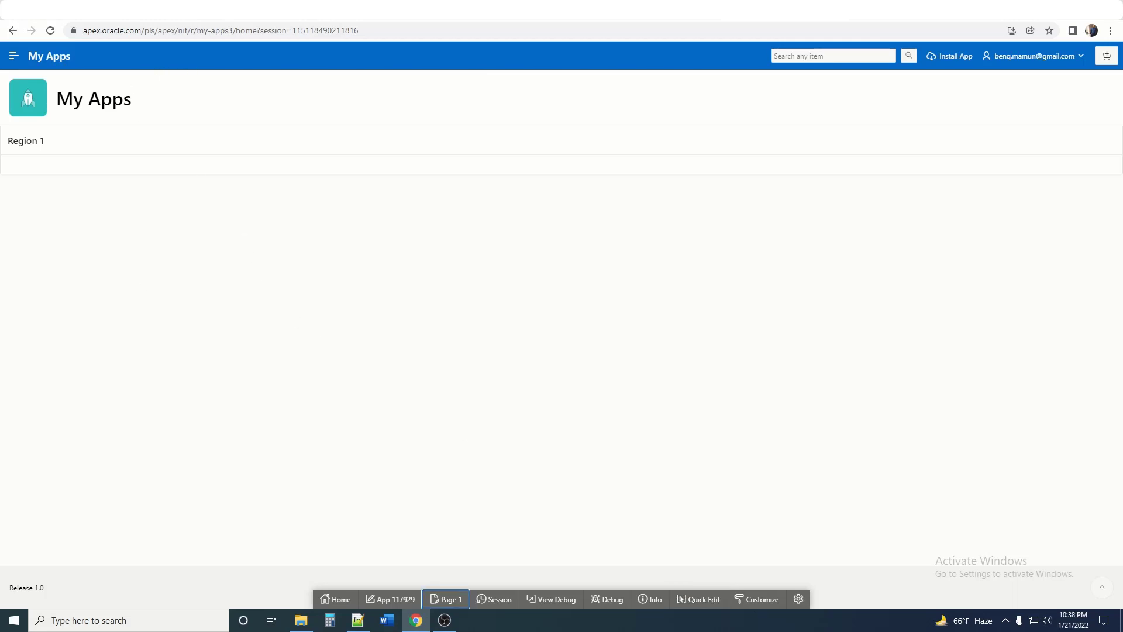
- Return to Page 1 in Page Designer and create a region titled List in the Body
left_click(443, 599)
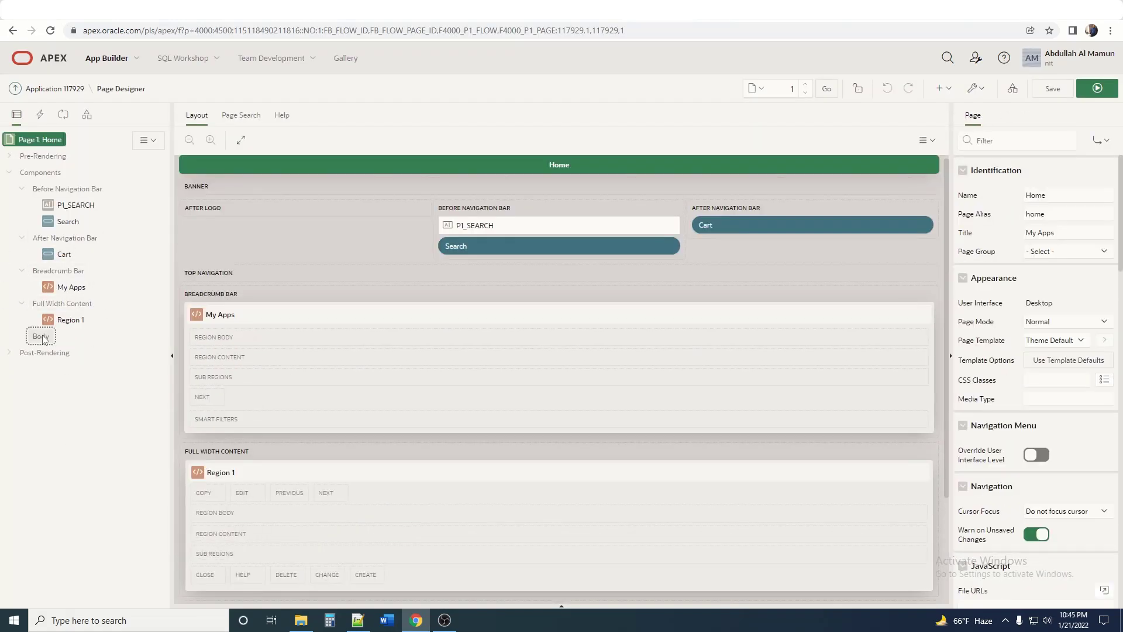
right_click(41, 335)
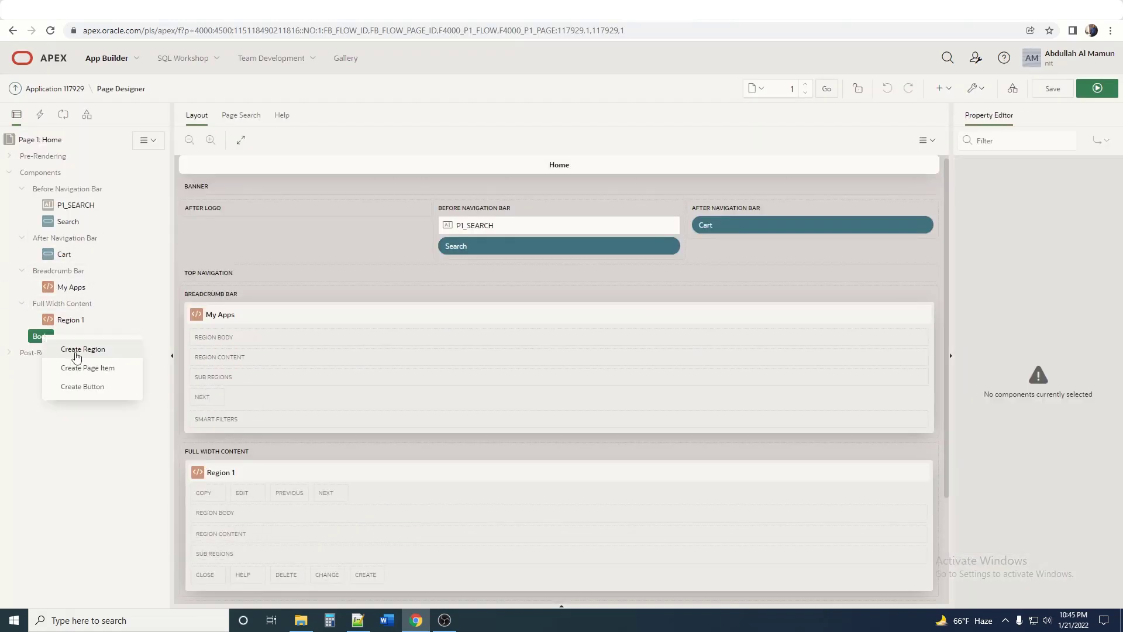
left_click(83, 349)
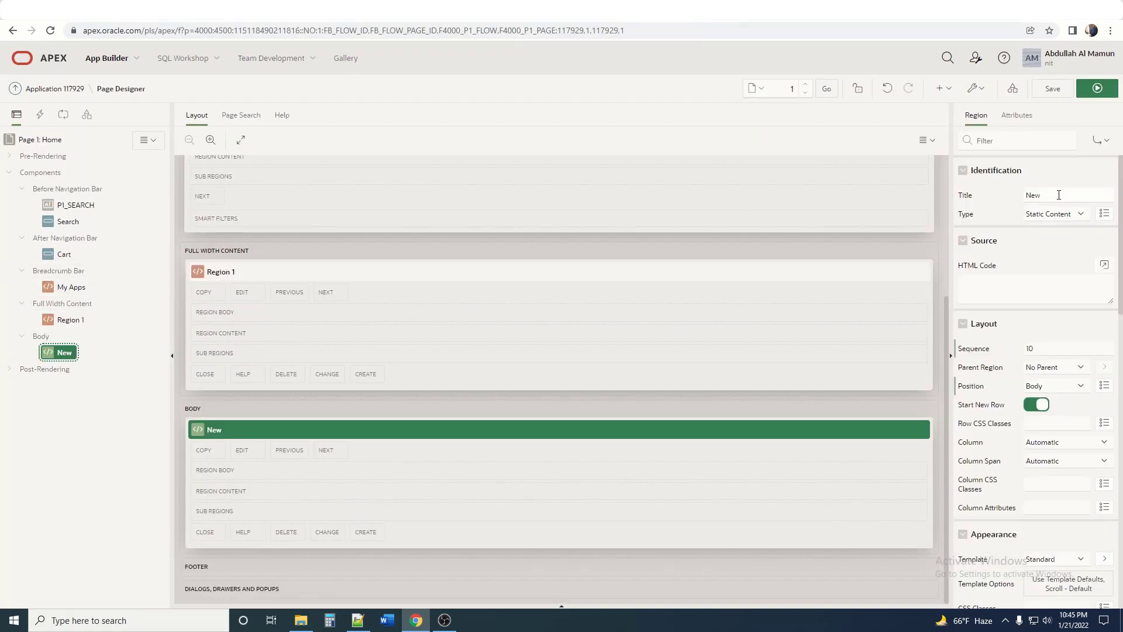
double_click(1060, 196)
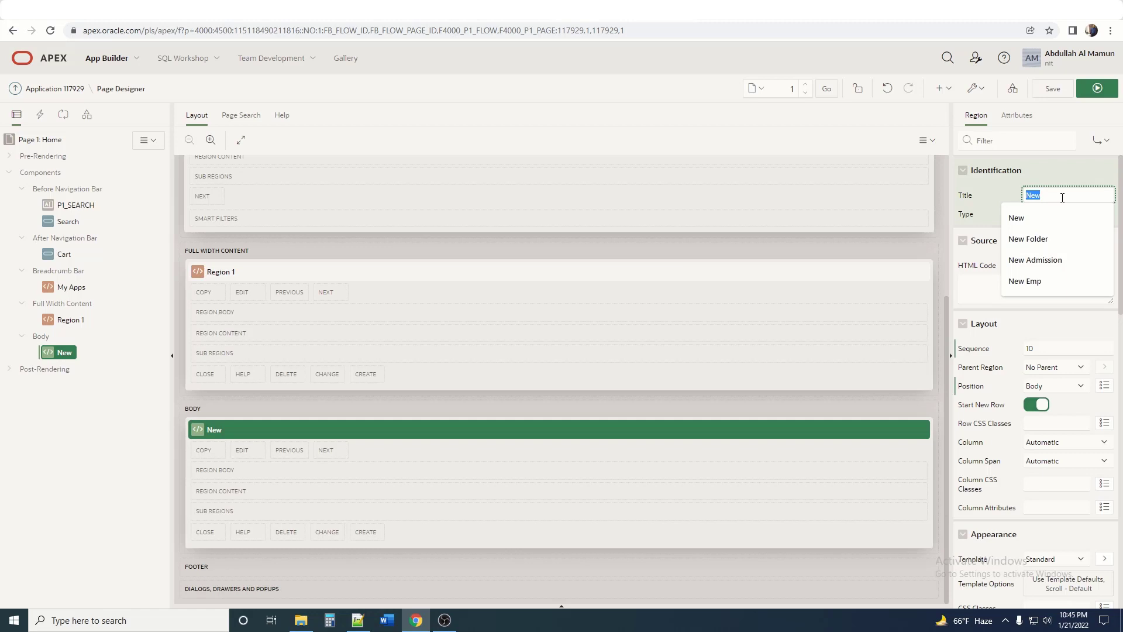
type("List")
key("Tab")
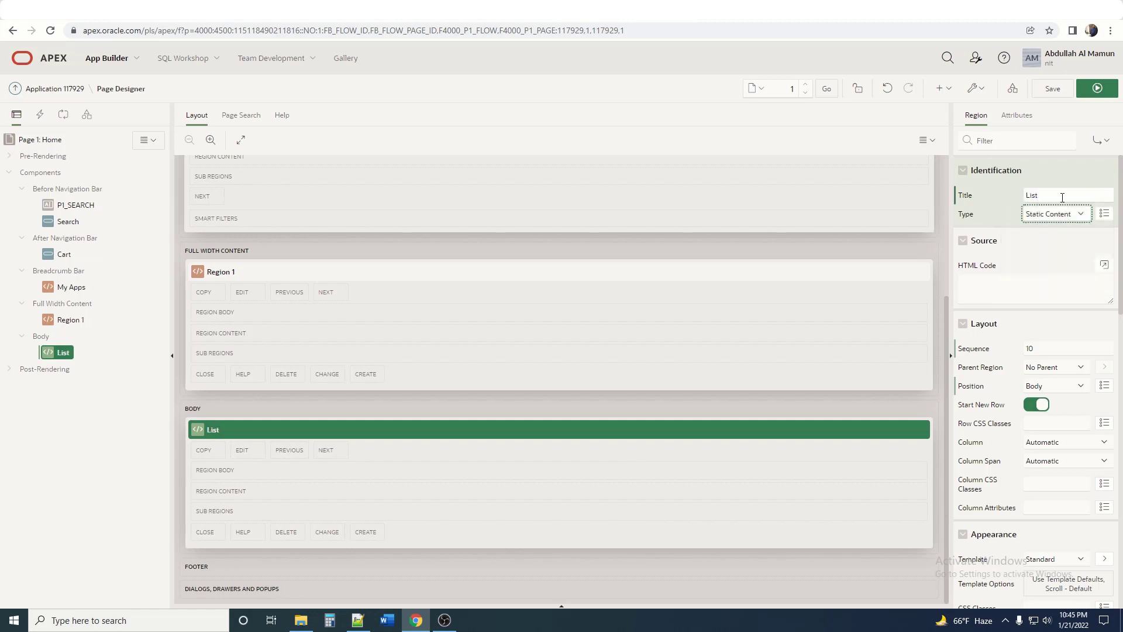
- Set the new region's type to List with My List as its source, and run the page
left_click(1053, 214)
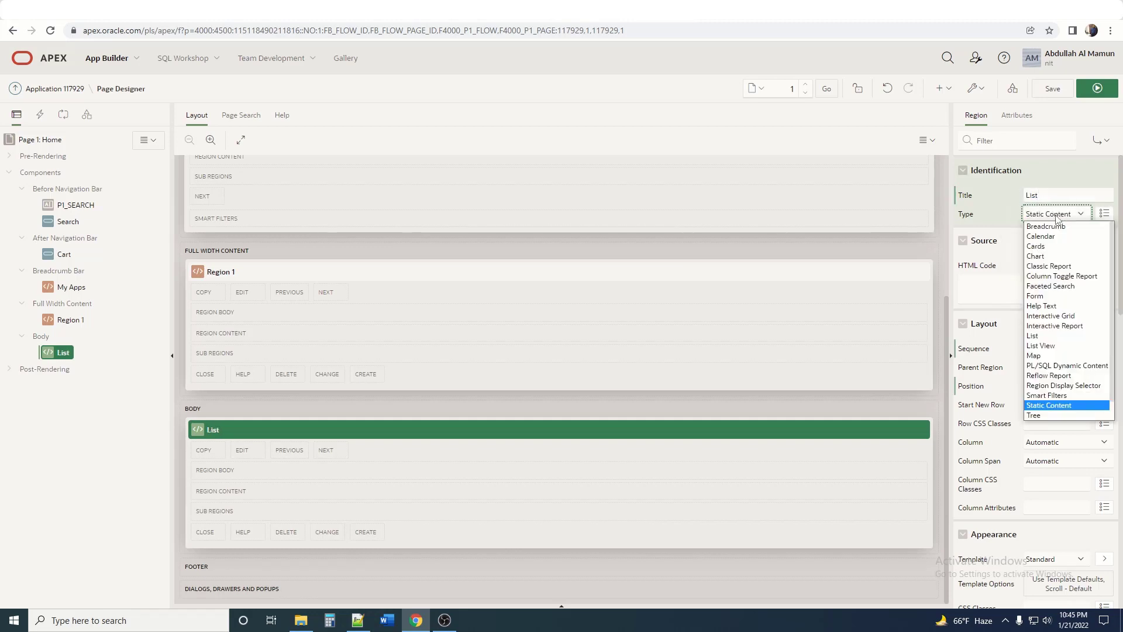
left_click(1050, 335)
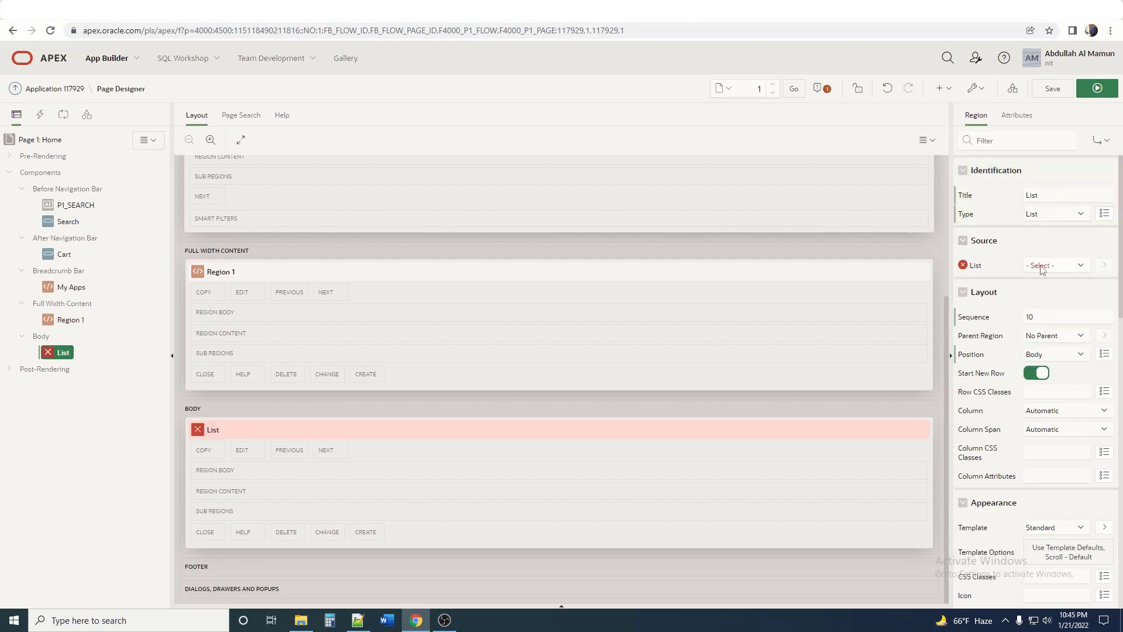
left_click(1041, 265)
left_click(1047, 289)
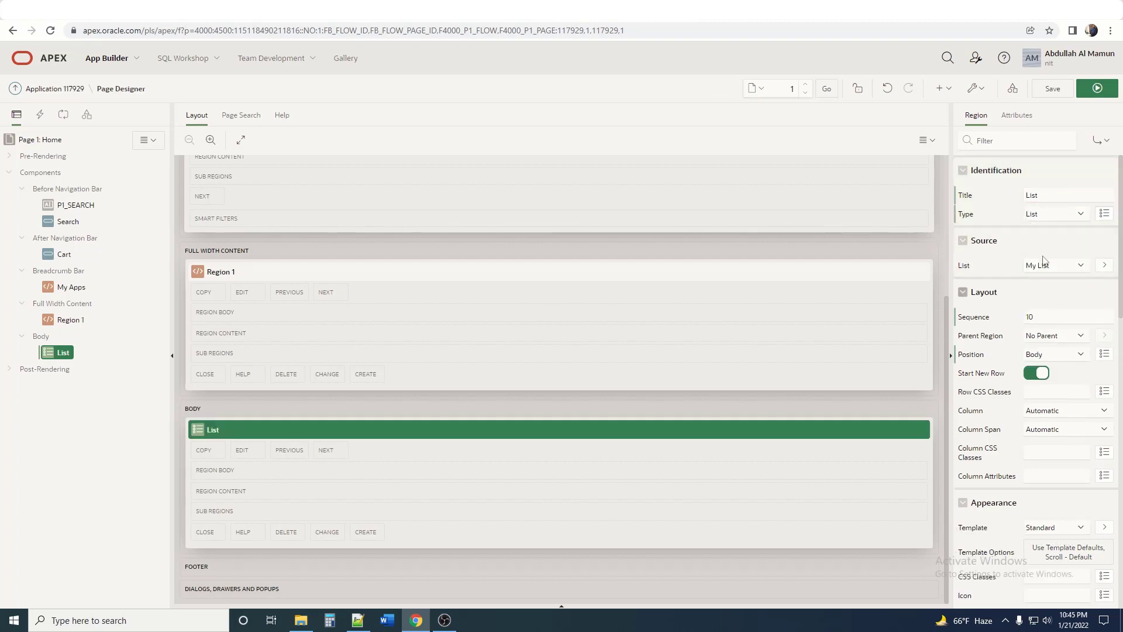
left_click(1098, 91)
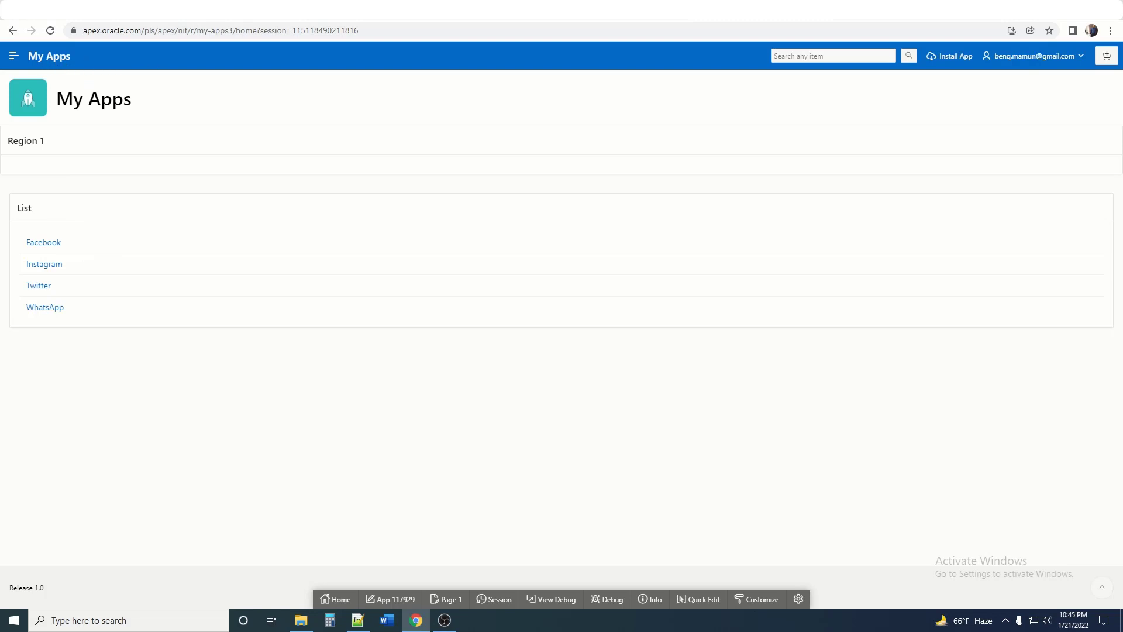
- Move the List region from the Body to the After Logo position, run the page and return to Page Designer
scroll(367, 429, "up", 1)
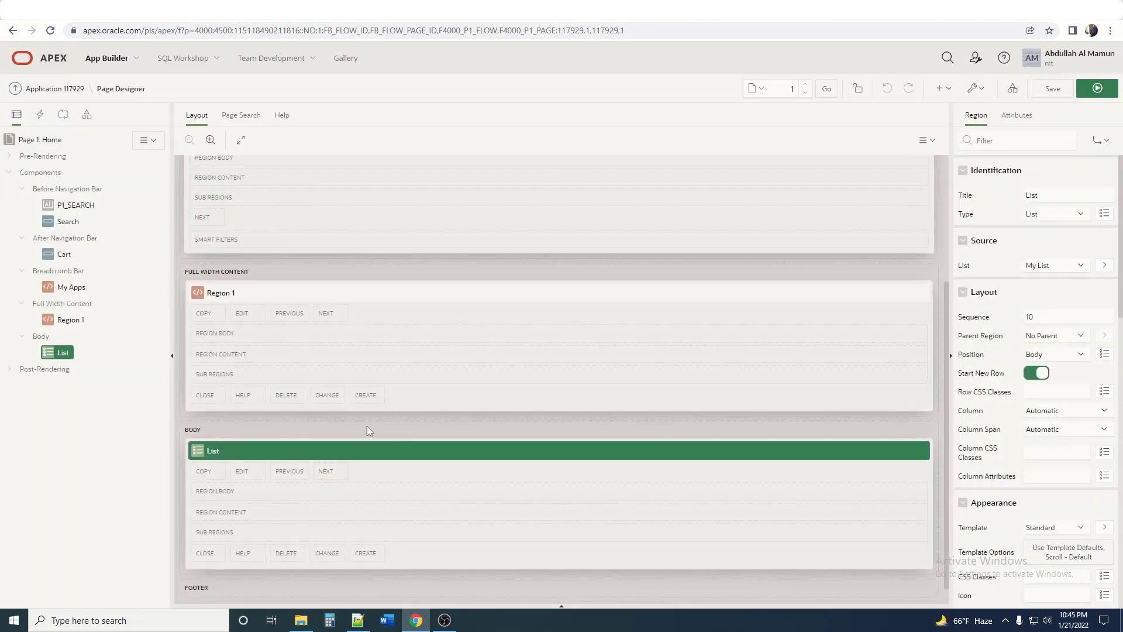
left_click_drag(261, 487, 210, 236)
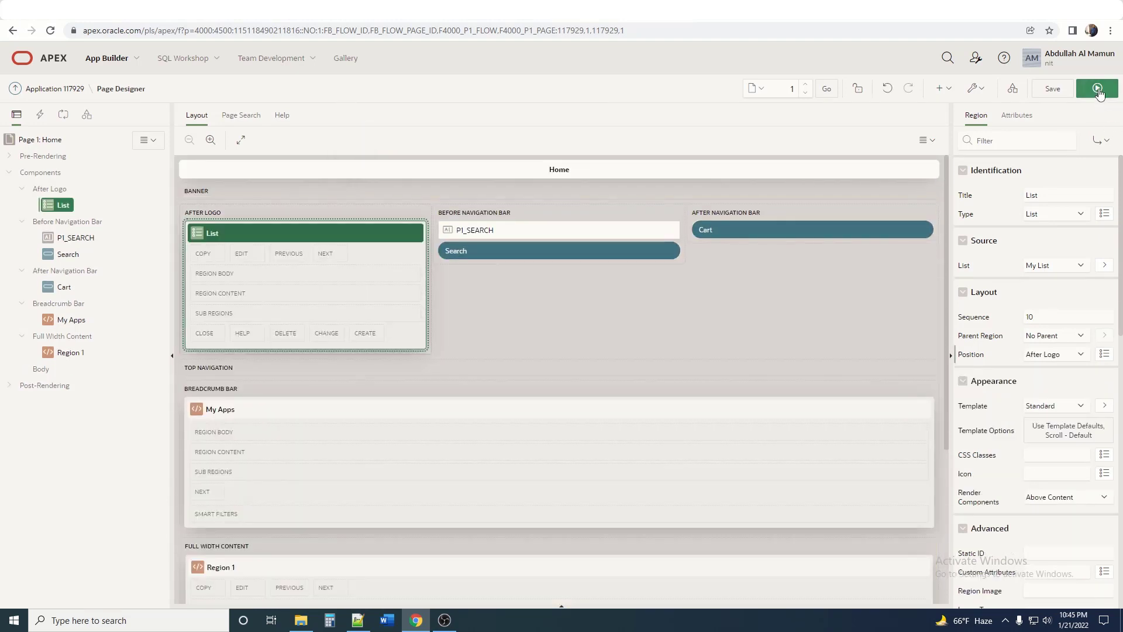
left_click(1098, 90)
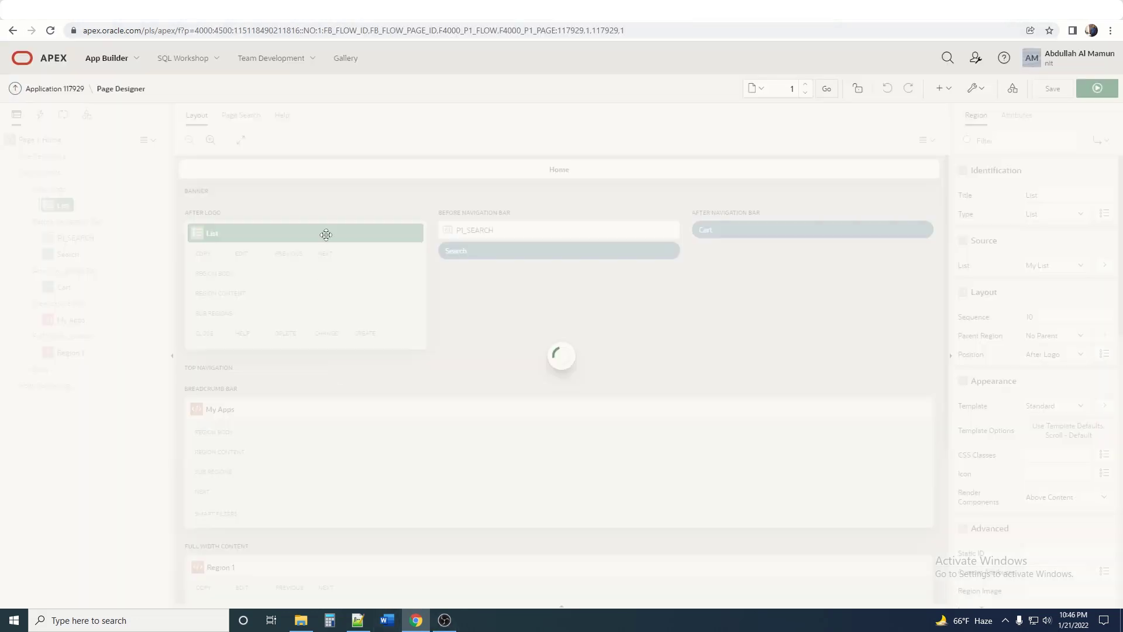
left_click(416, 620)
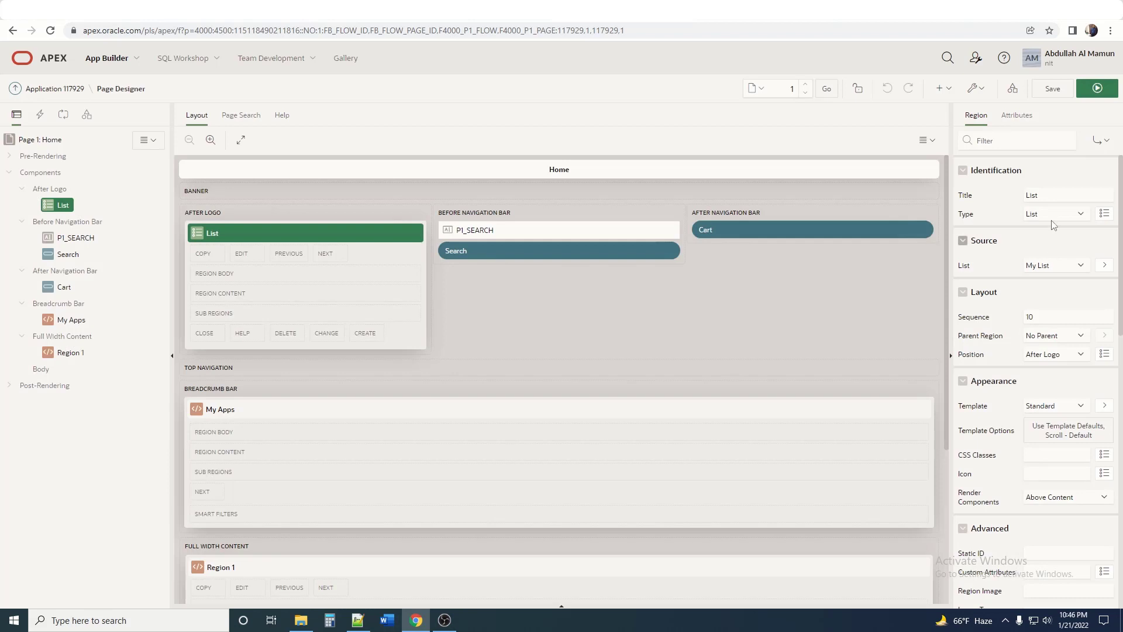
- Change the List region's list template to Badge List
left_click(1017, 117)
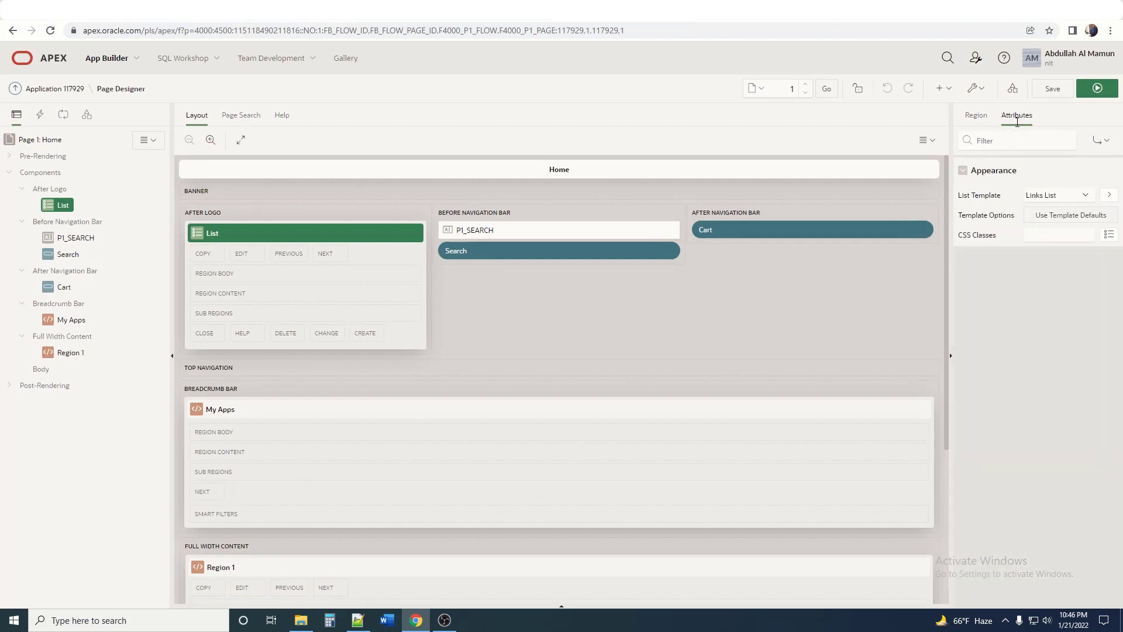
left_click(1070, 198)
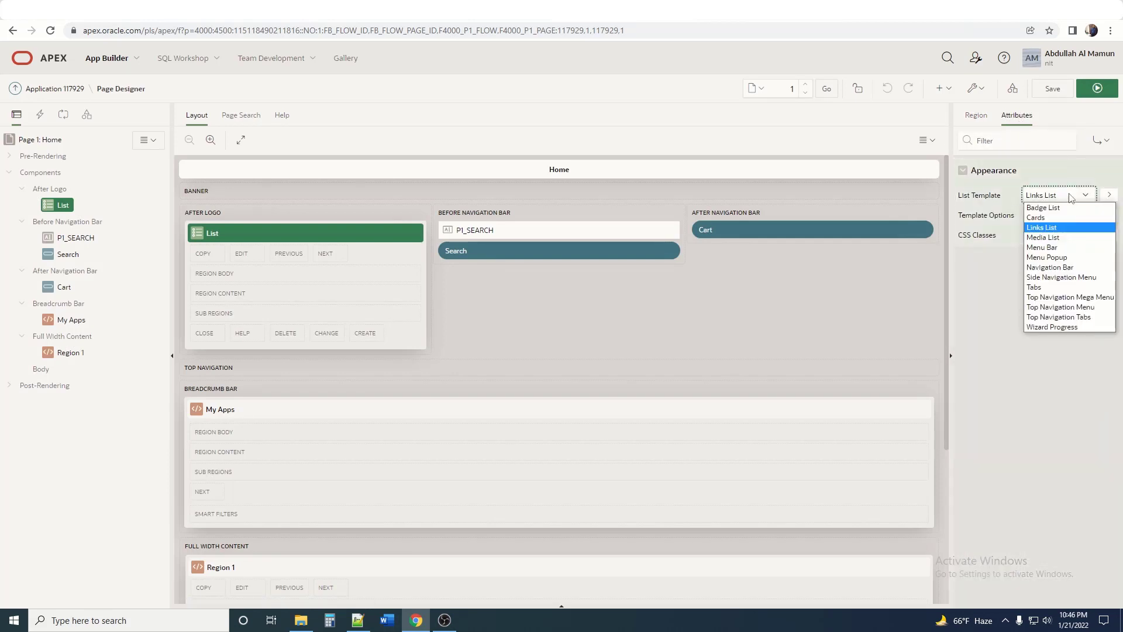
left_click(1070, 197)
left_click(1070, 197)
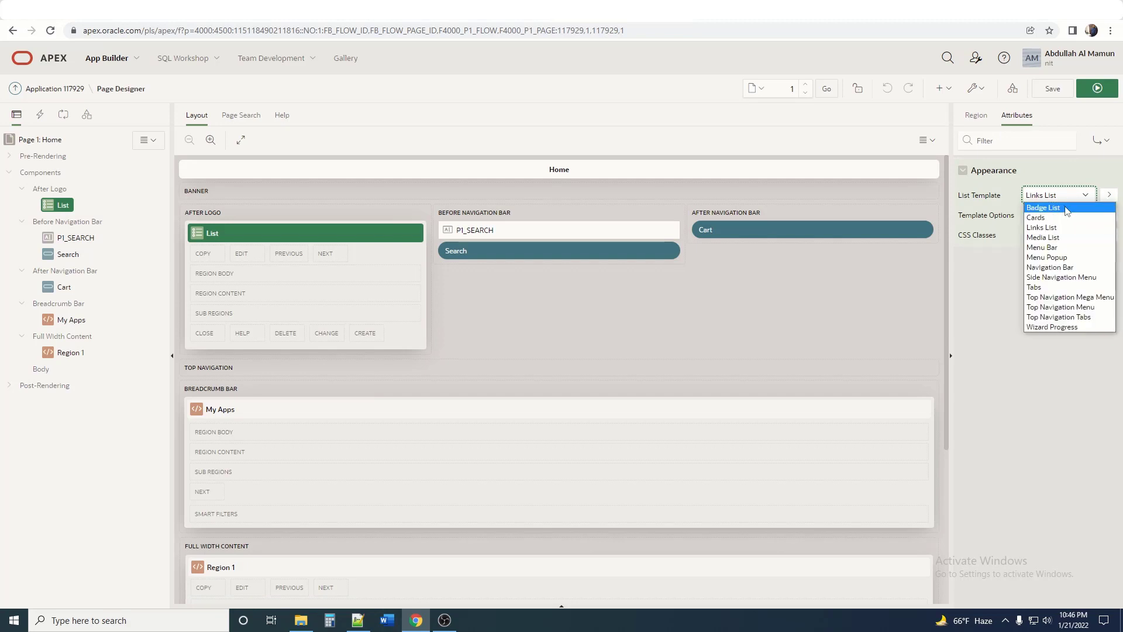
left_click(1065, 208)
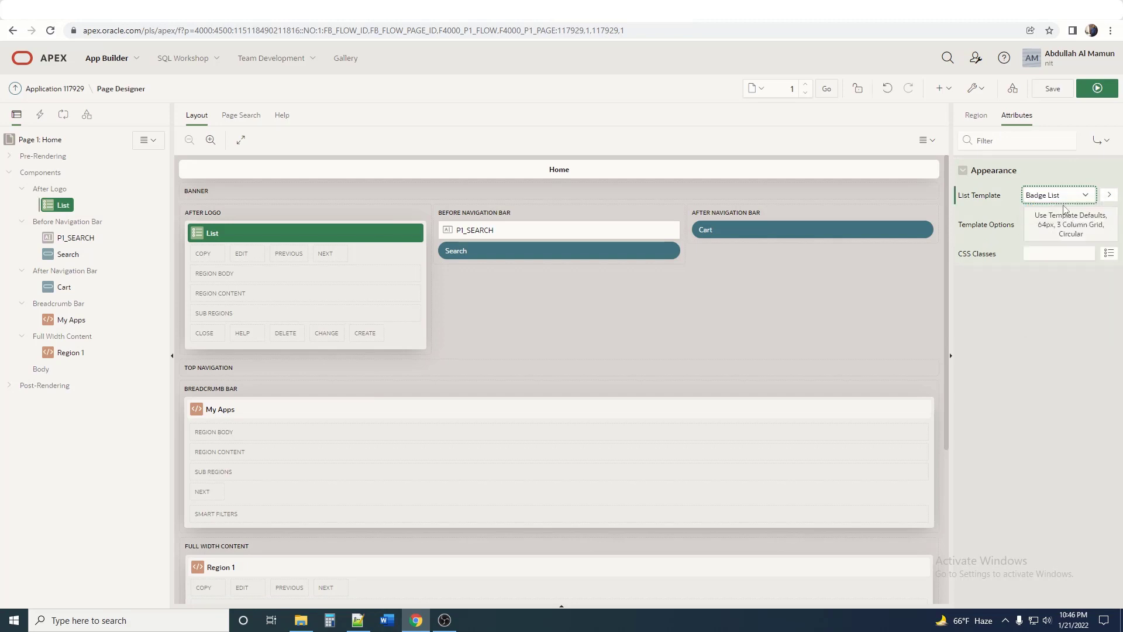
- Set the Badge List template options to Apply Theme Colors, Grid style, 5 Column Grid layout and 32px badge size
left_click(1068, 224)
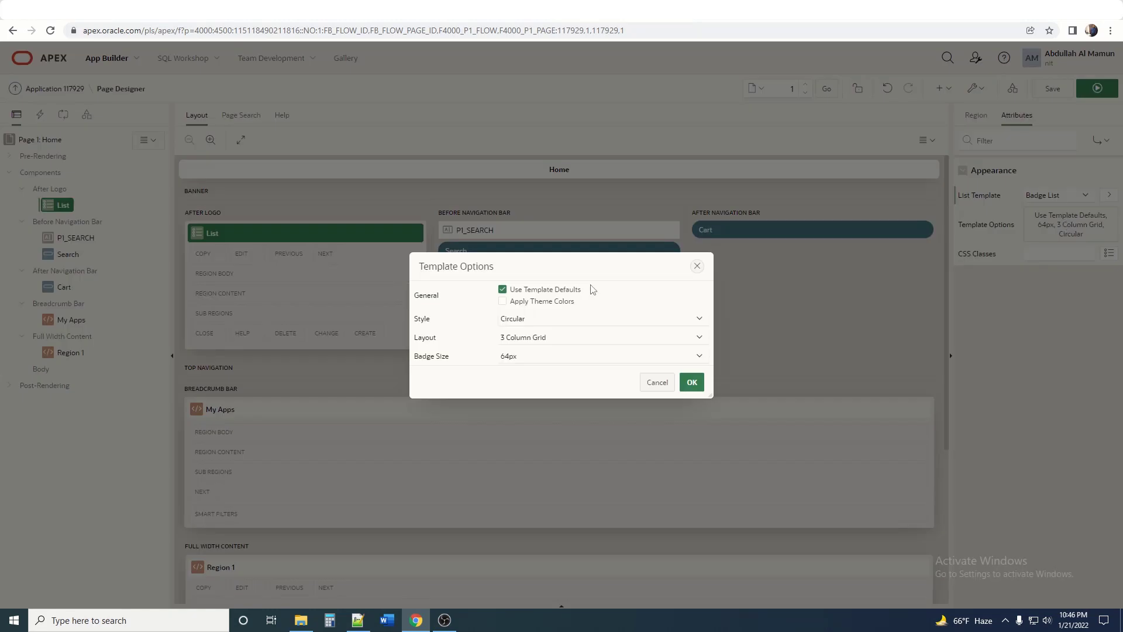
left_click(517, 305)
left_click(516, 321)
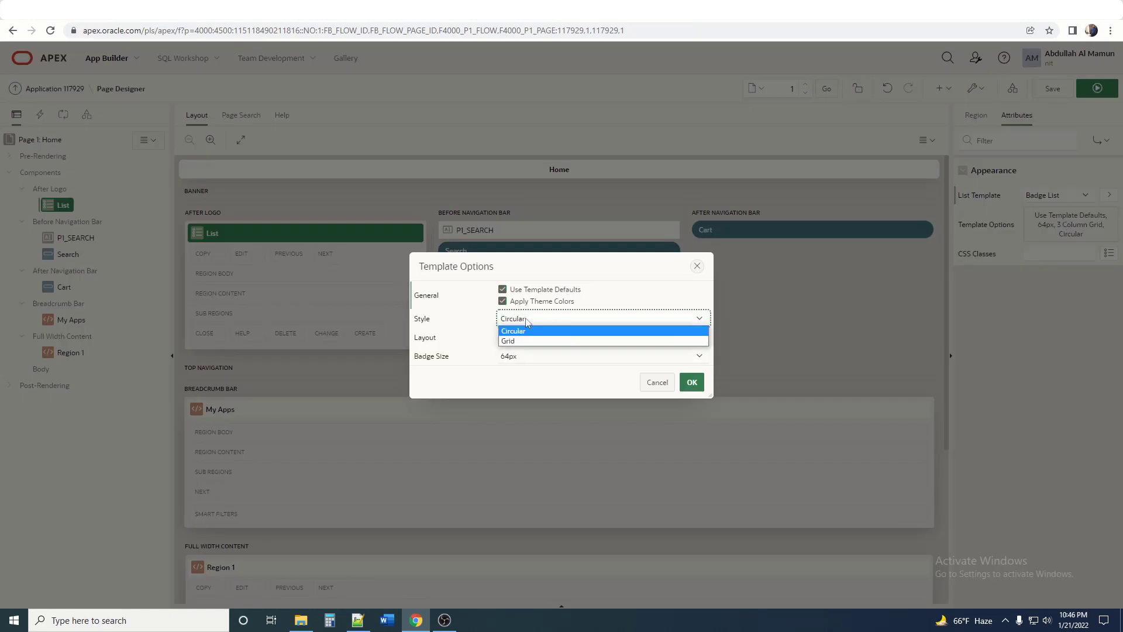
left_click(517, 341)
left_click(518, 341)
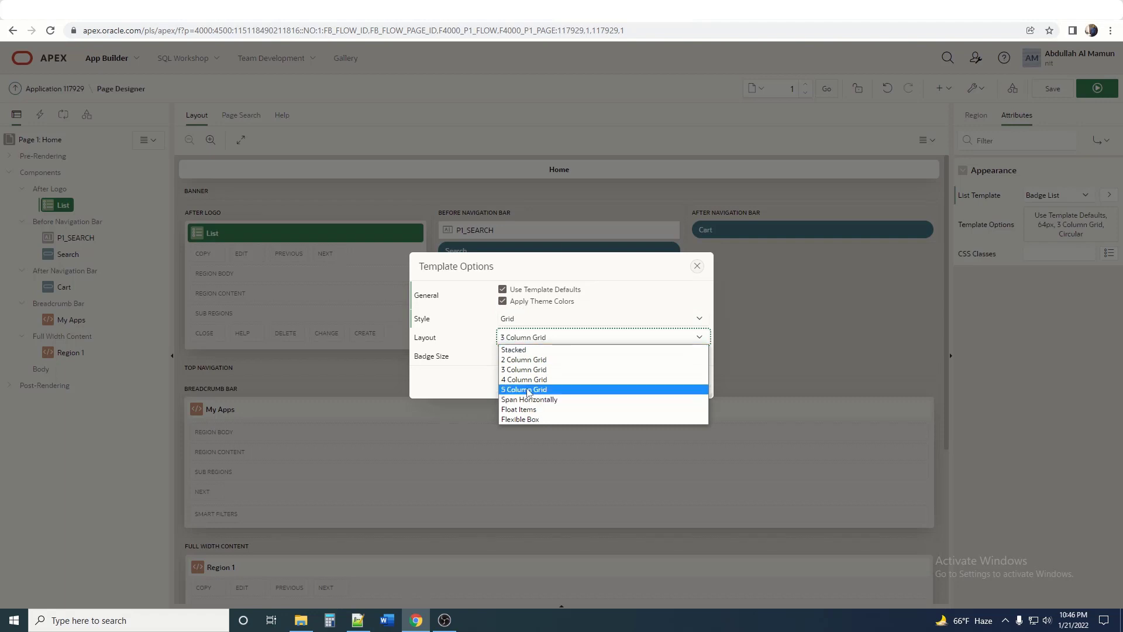
left_click(527, 391)
left_click(520, 358)
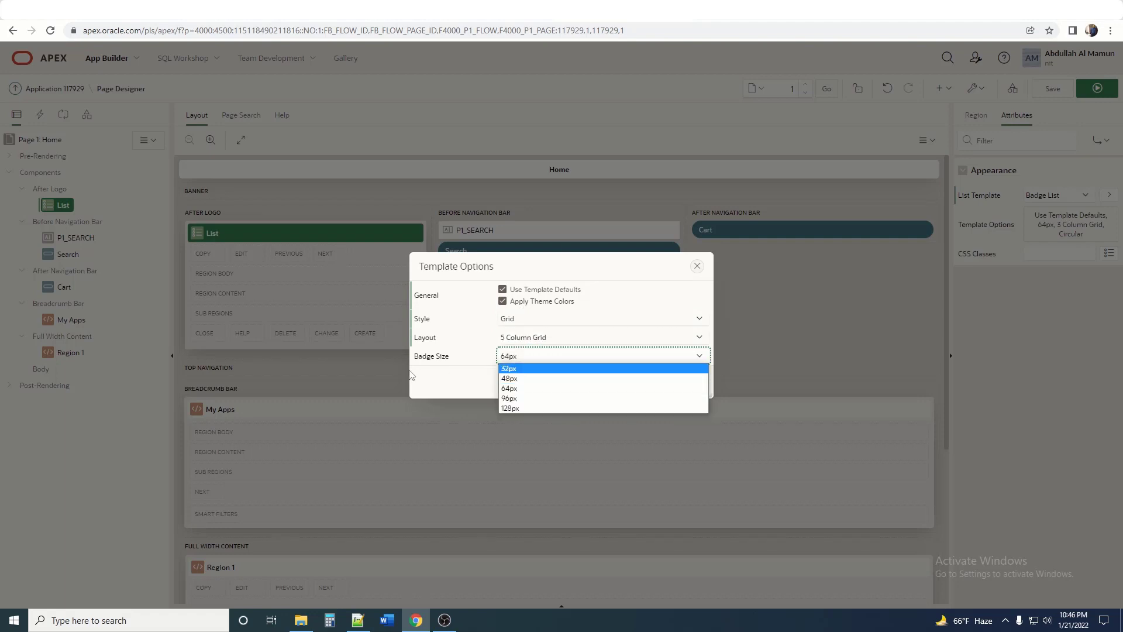
left_click(509, 369)
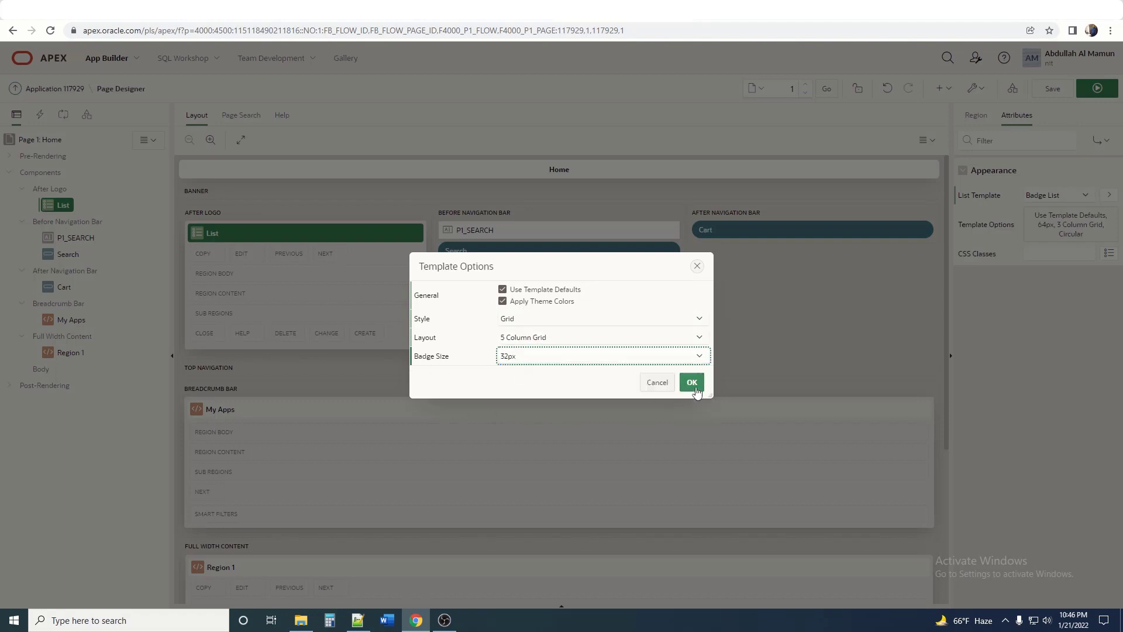
left_click(691, 381)
- Change the List region's own template from Standard to Blank with Attributes and run the page
left_click(976, 116)
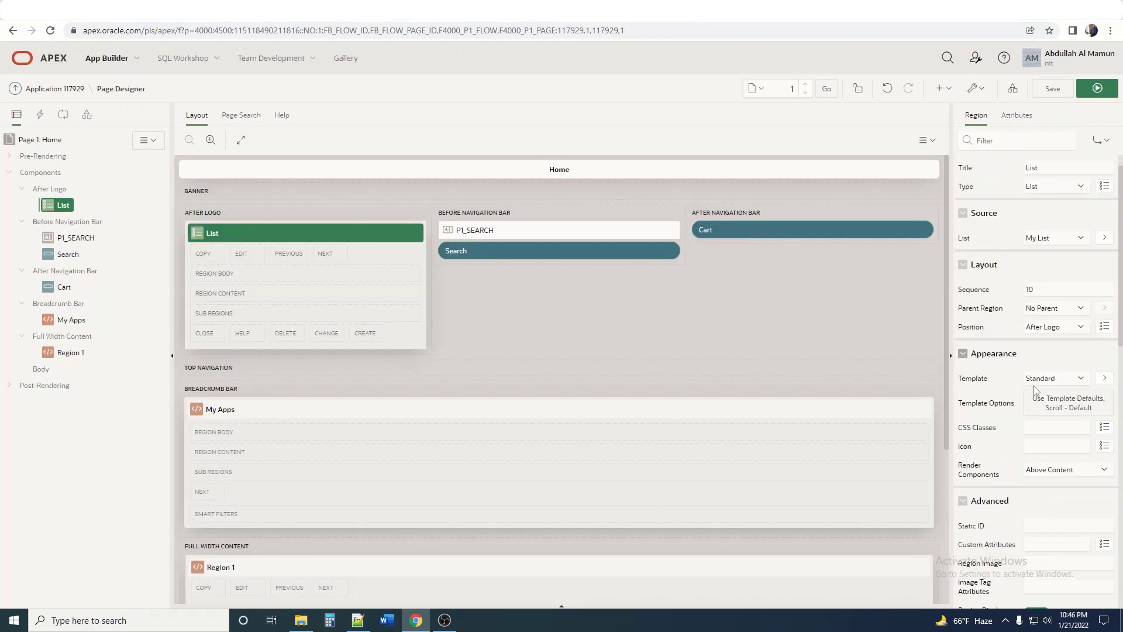
scroll(1049, 381, "down", 2)
left_click(1047, 289)
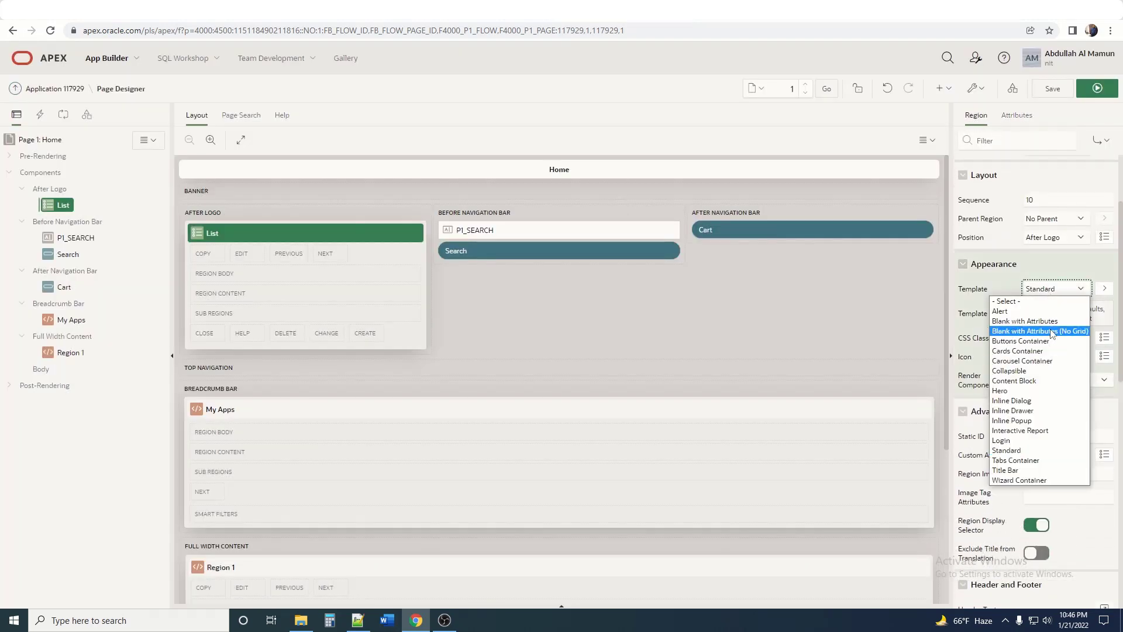
key("Escape")
left_click(1096, 89)
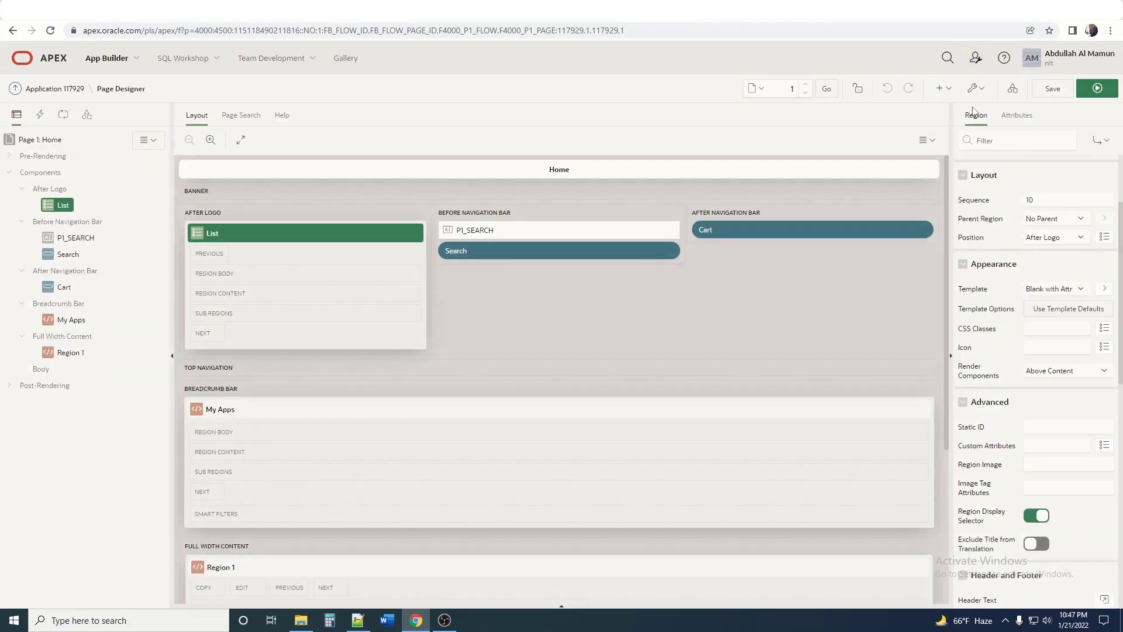
- Change the List region's list template to Navigation Bar and run the page
left_click(1011, 117)
left_click(1070, 197)
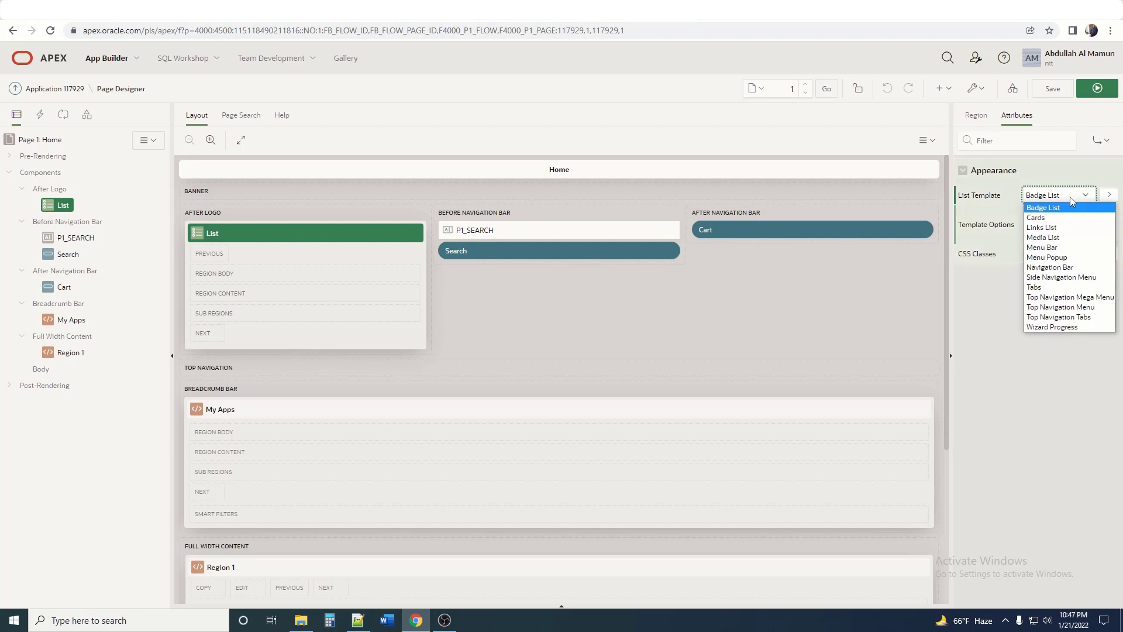
left_click(1064, 270)
left_click(1097, 89)
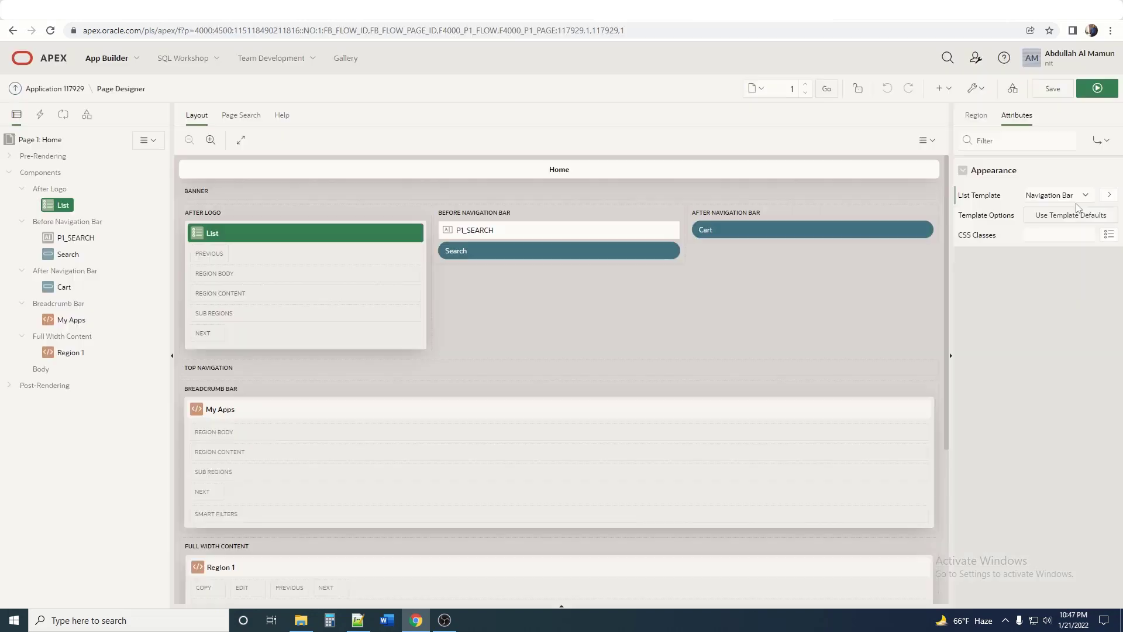
- Change the List region's list template to Tabs and run the page
left_click(1076, 195)
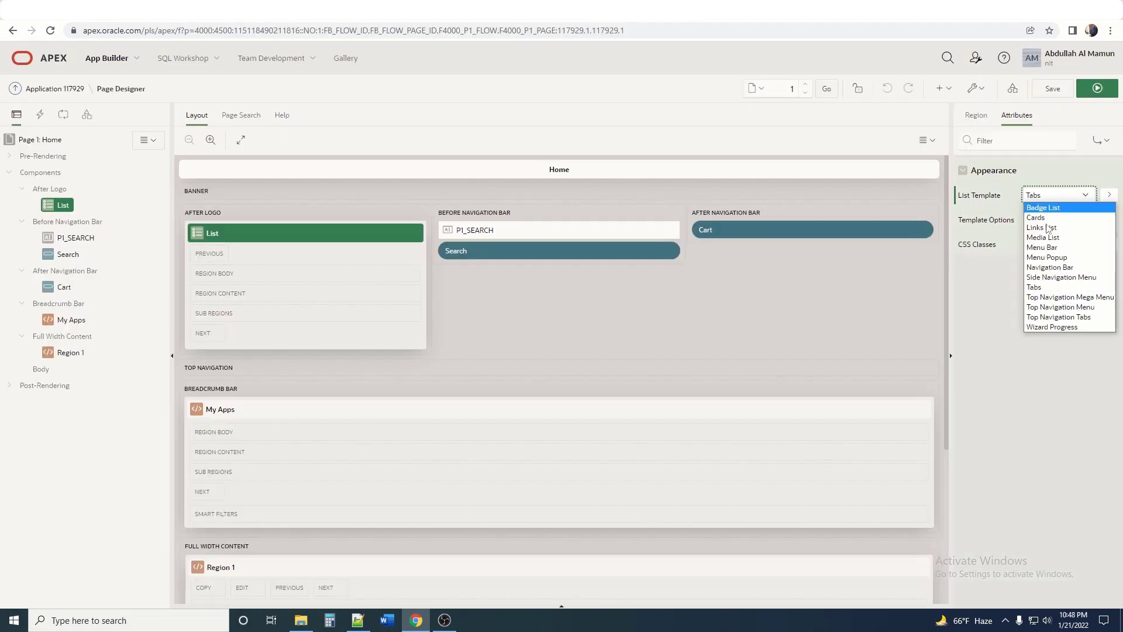
left_click(1043, 288)
left_click(1098, 88)
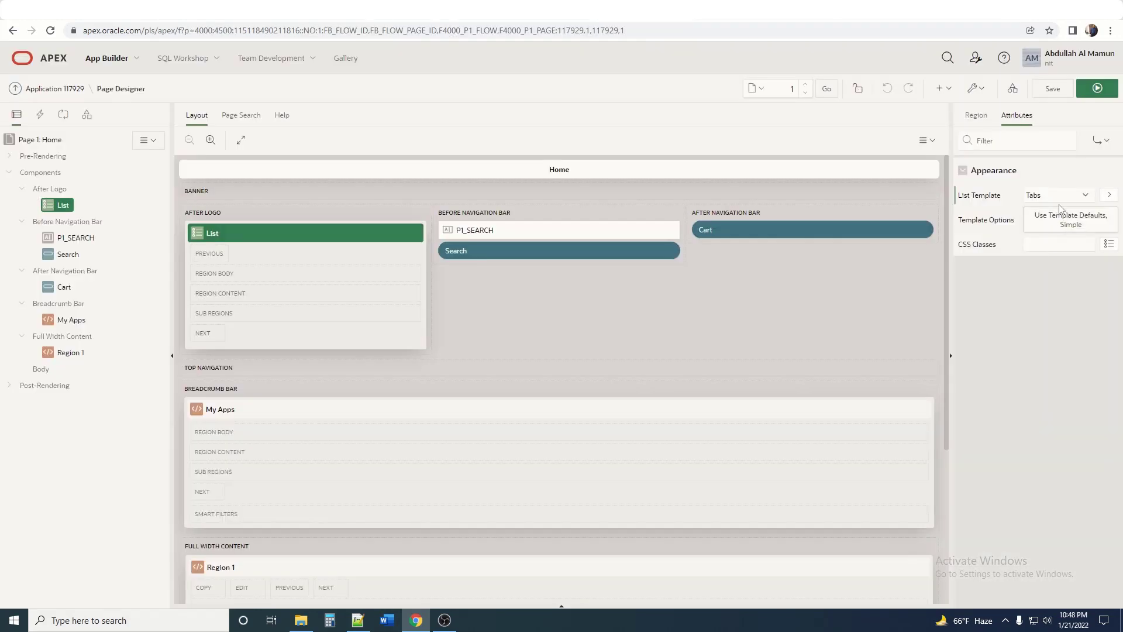
left_click(1059, 195)
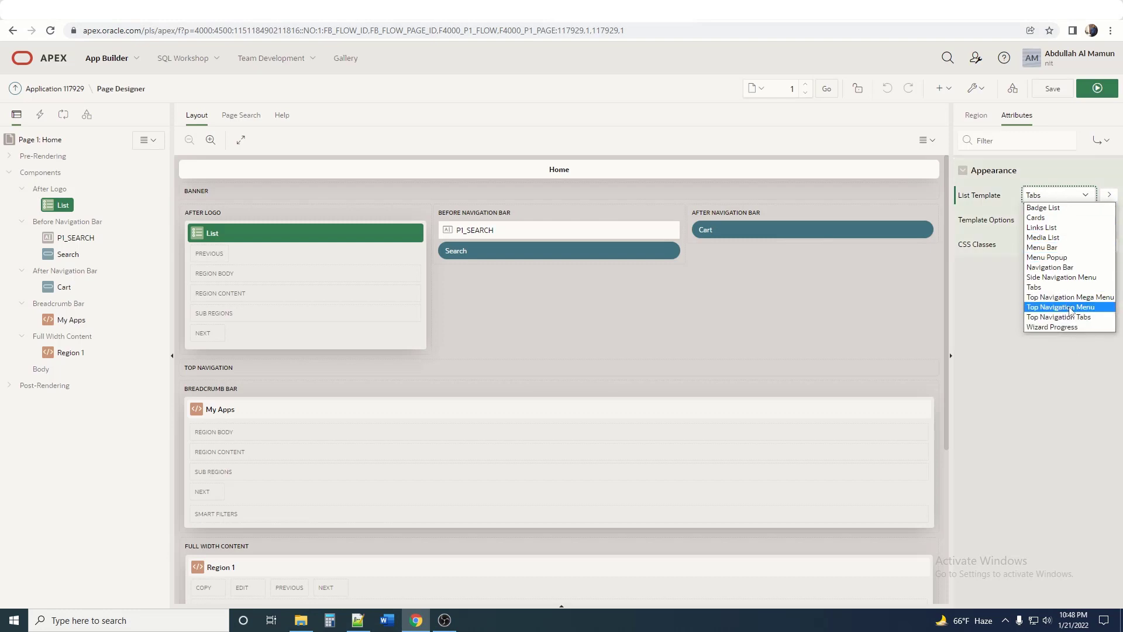
left_click(1037, 385)
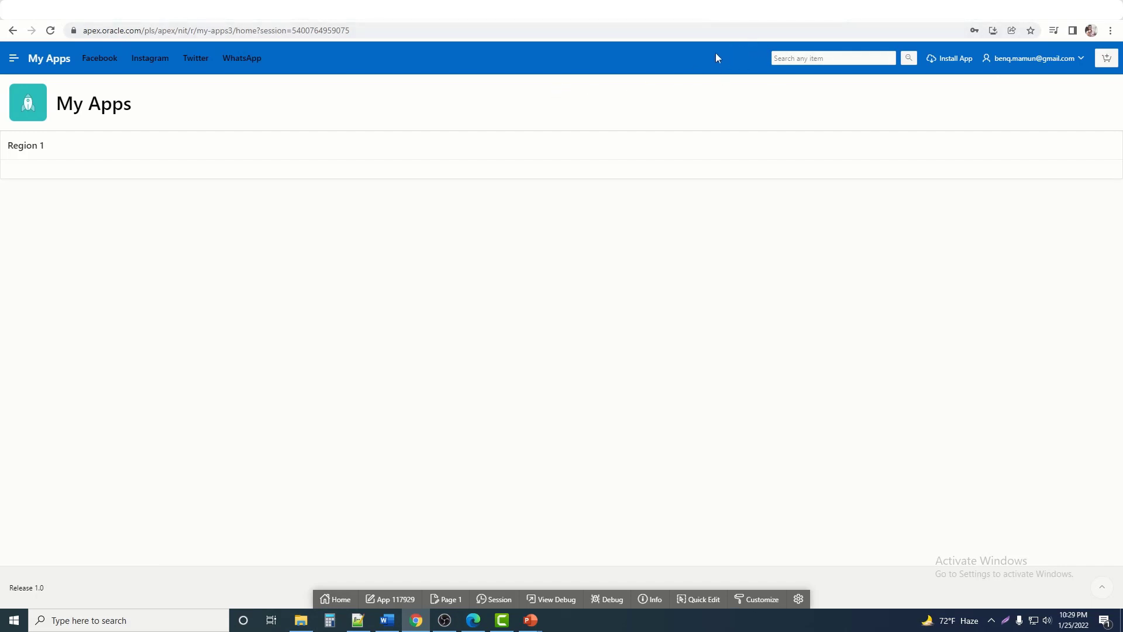
- Switch to the Google Images results, open the Employee Testimonials photo by itself and copy its image URL
left_click(855, 20)
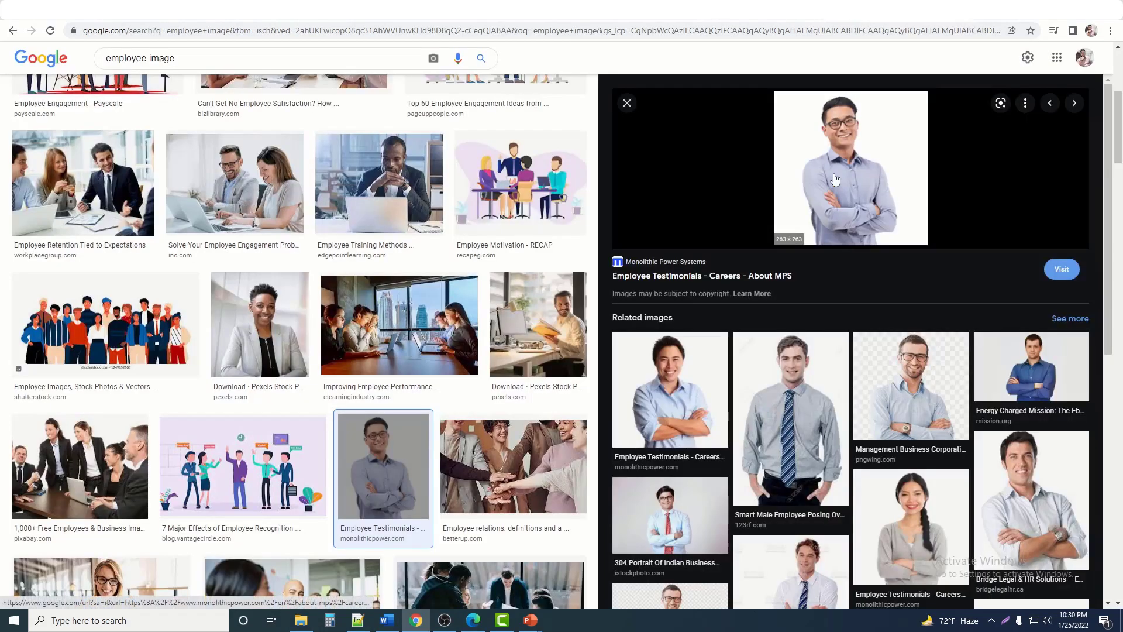
right_click(842, 130)
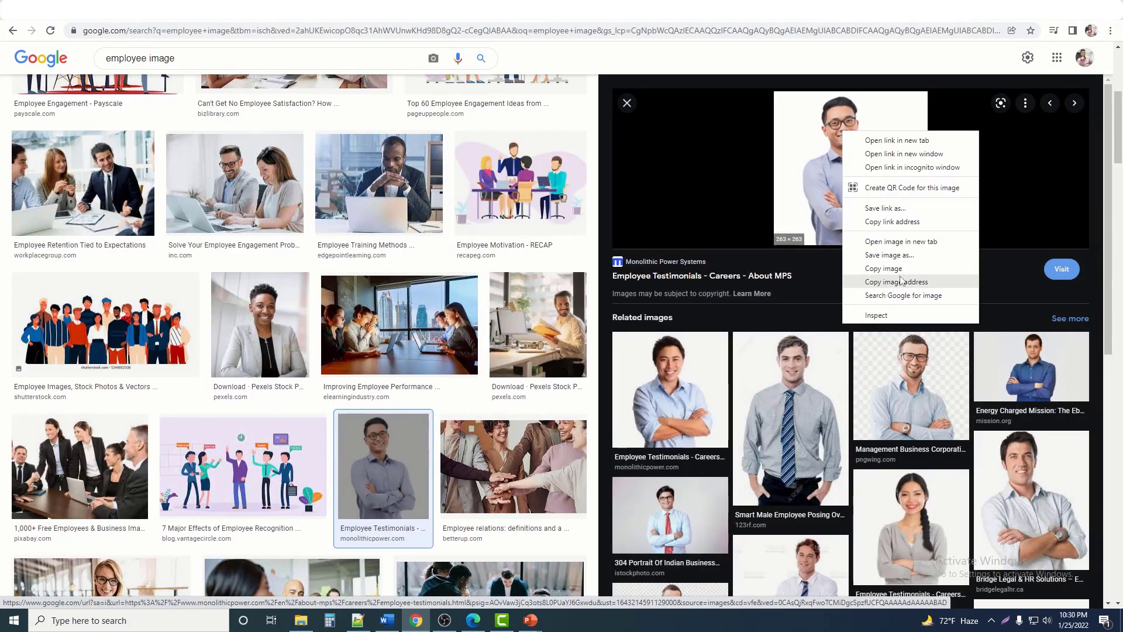
left_click(908, 246)
left_click(899, 23)
left_click(835, 32)
key("ctrl+c")
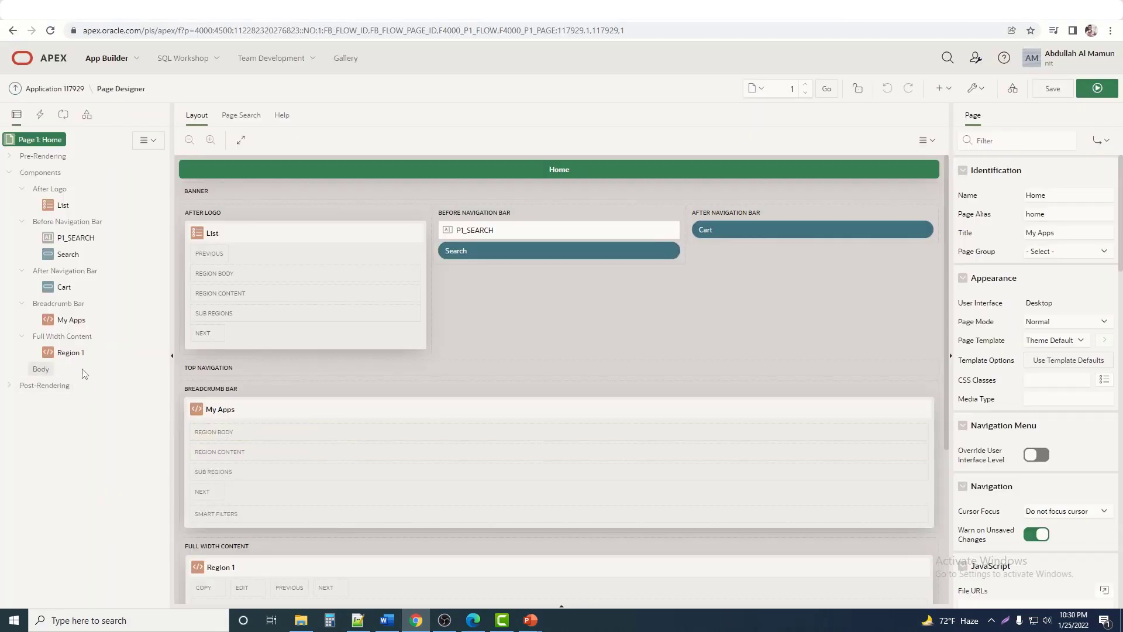
- Back in Page Designer, create a new region under Body and title it USER PROFILE
right_click(43, 375)
left_click(65, 386)
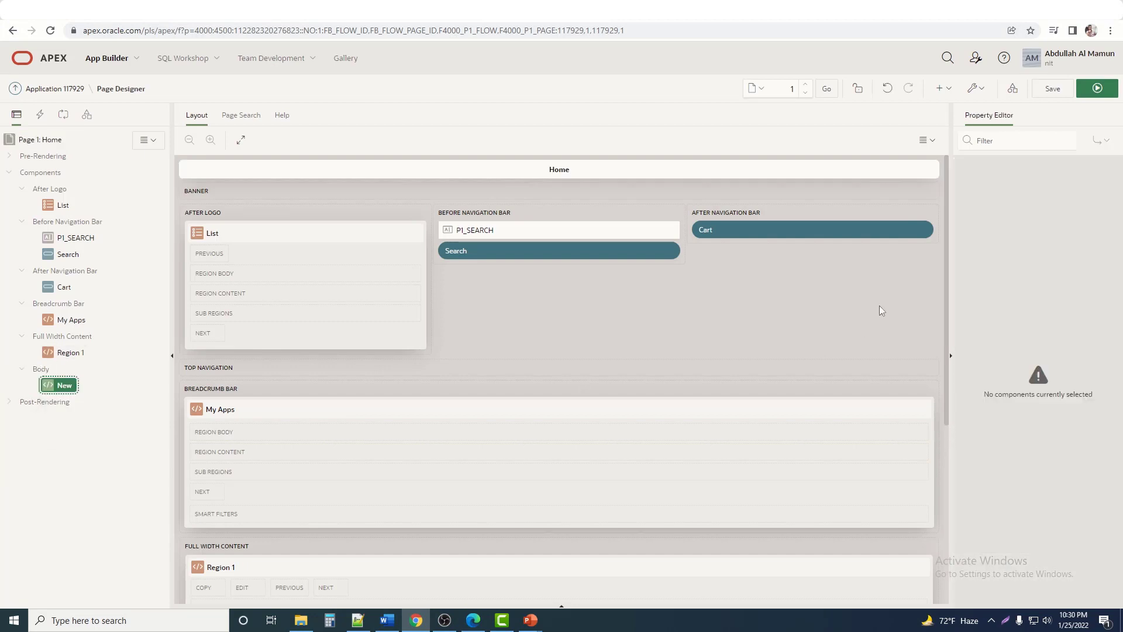
left_click(1062, 195)
double_click(1062, 197)
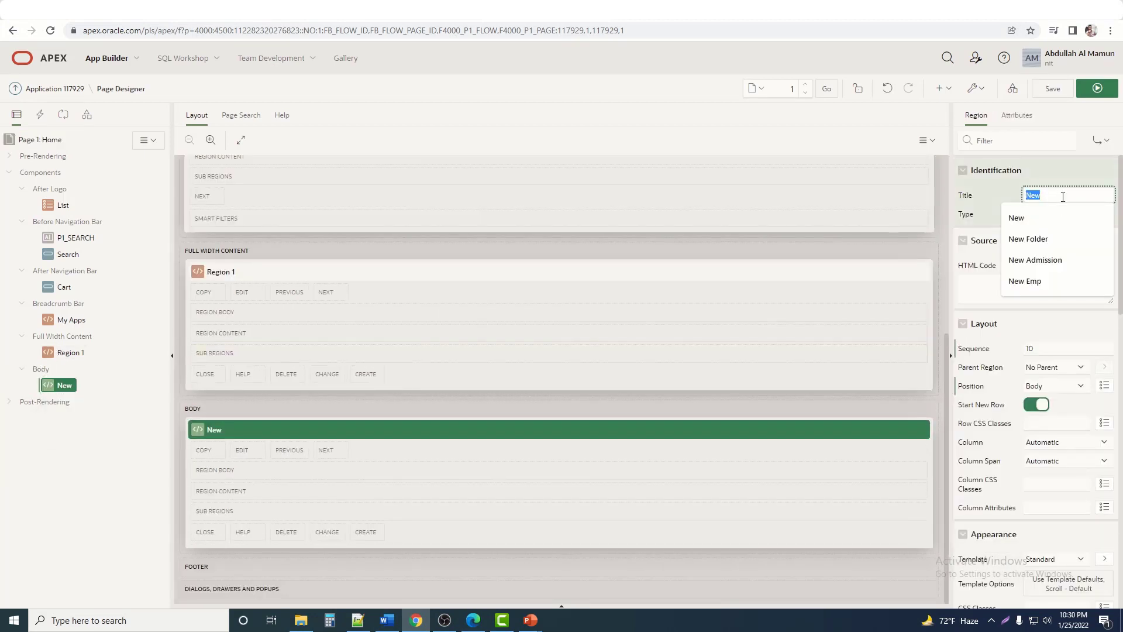
type("USER PROFILE")
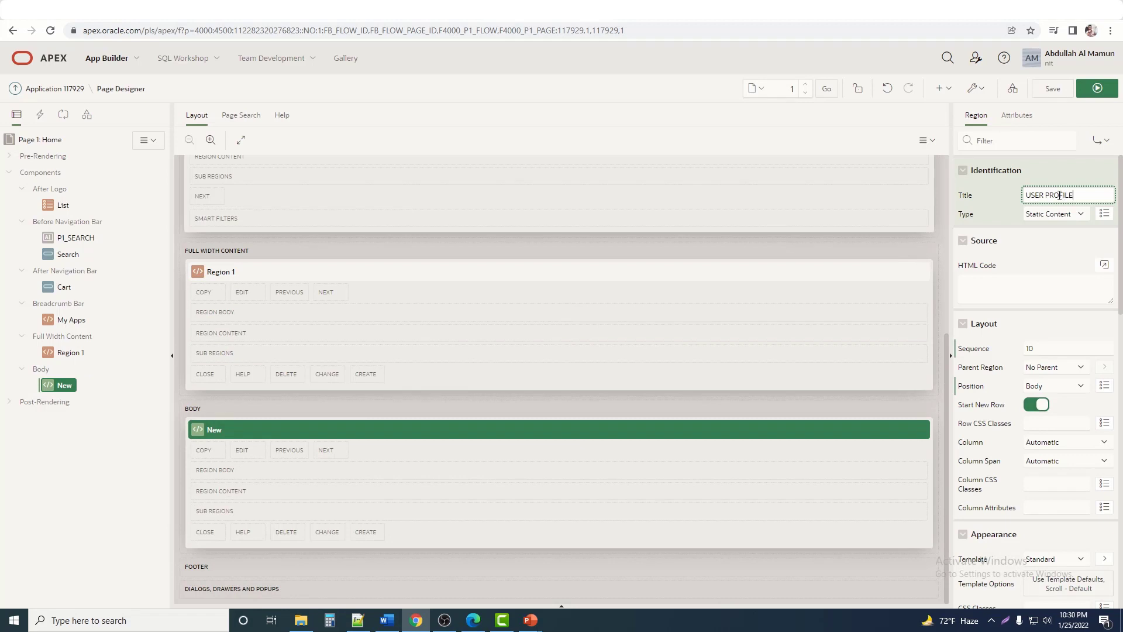
key("Tab")
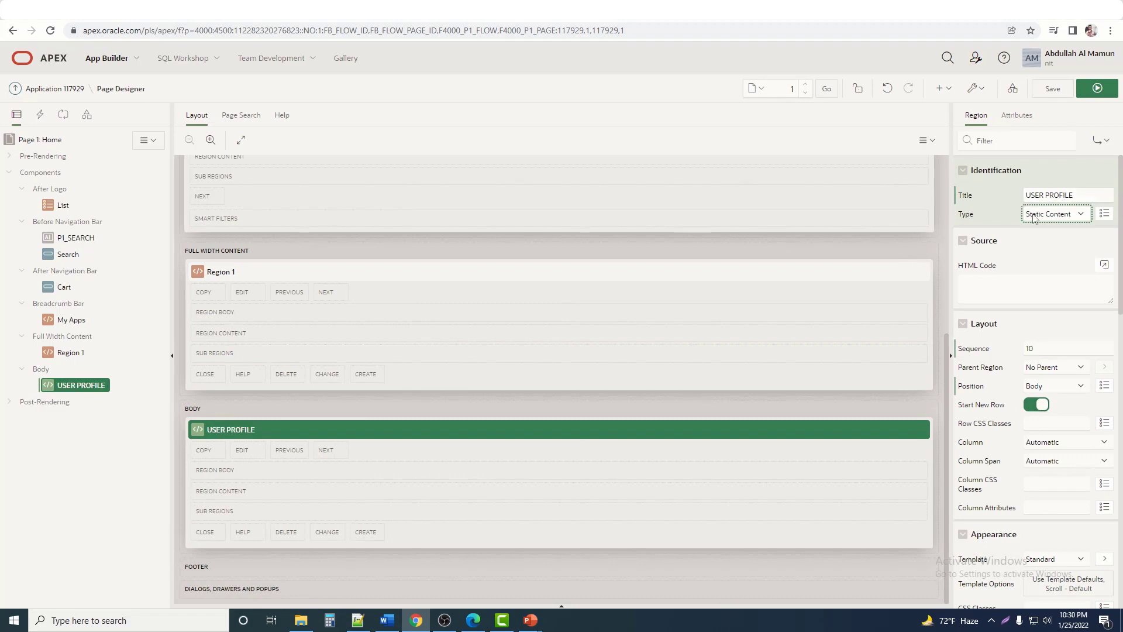
- Make the USER PROFILE region a Classic Report with SQL Query as its source type
left_click(1053, 214)
left_click(1062, 266)
left_click(1066, 285)
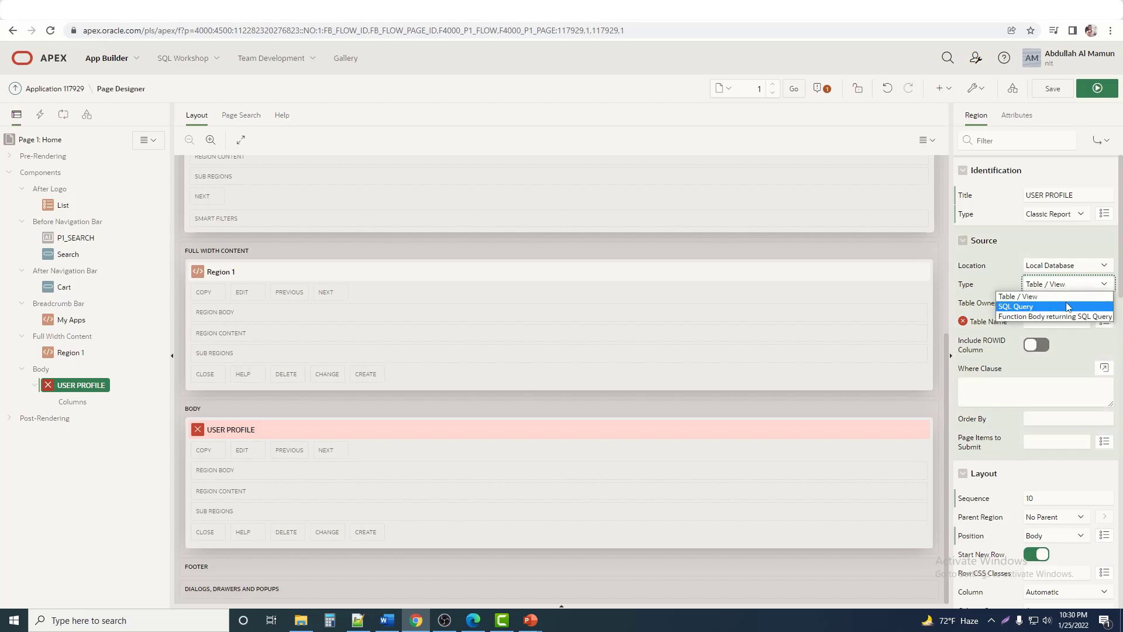
left_click(1067, 297)
left_click(1105, 303)
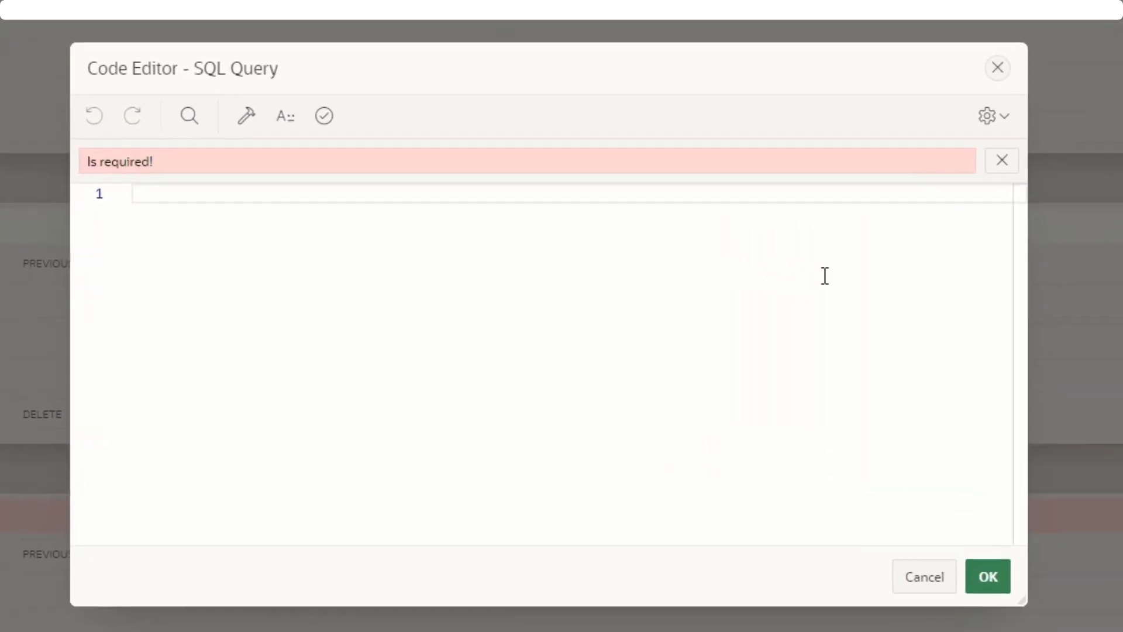
type("SELECT ")
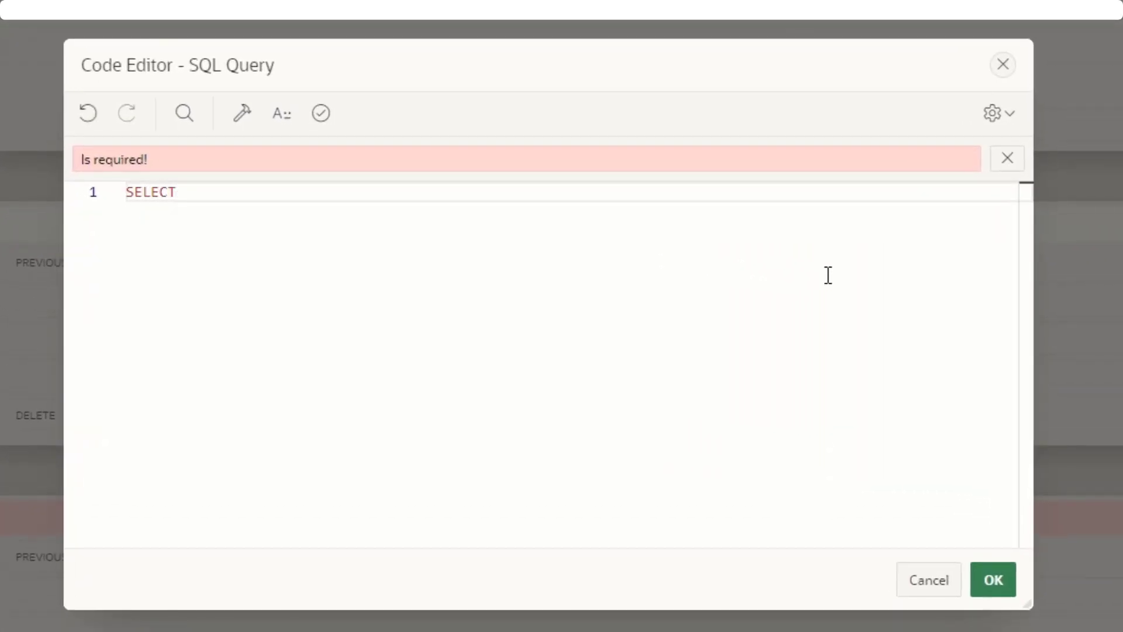
type("''")
key("BackSpace")
key("BackSpace")
key("BackSpace")
type("'<img src=:")
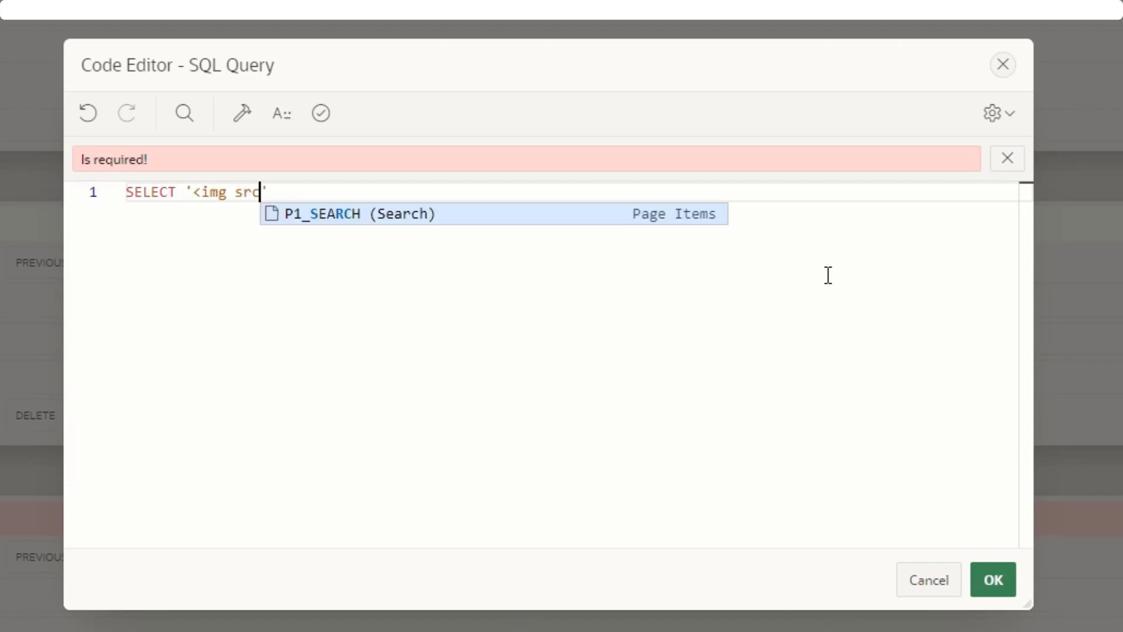
key("BackSpace")
type("\"\"")
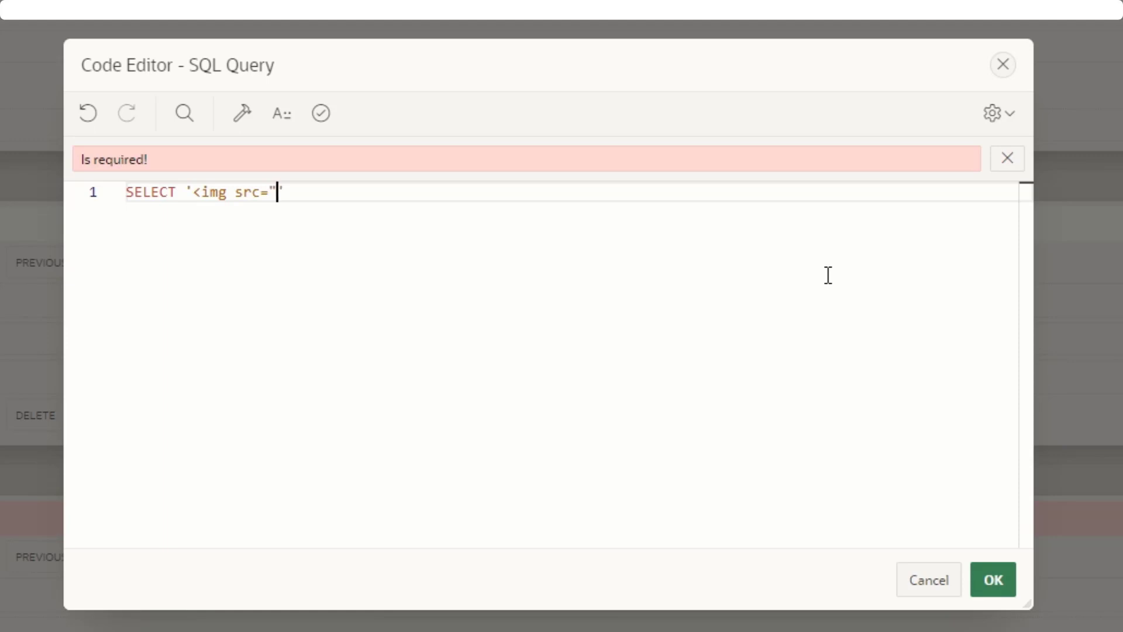
key("Left")
key("ctrl+v")
key("Right")
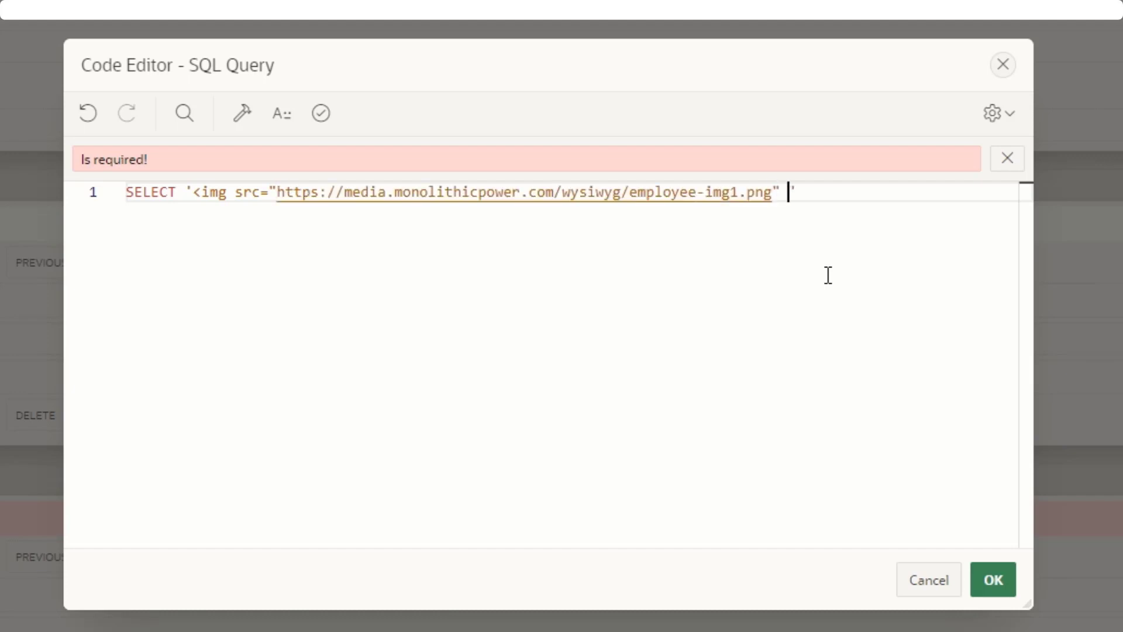
- Complete the query with width=50 height=50</img>' img from dual
type("width=50 height=")
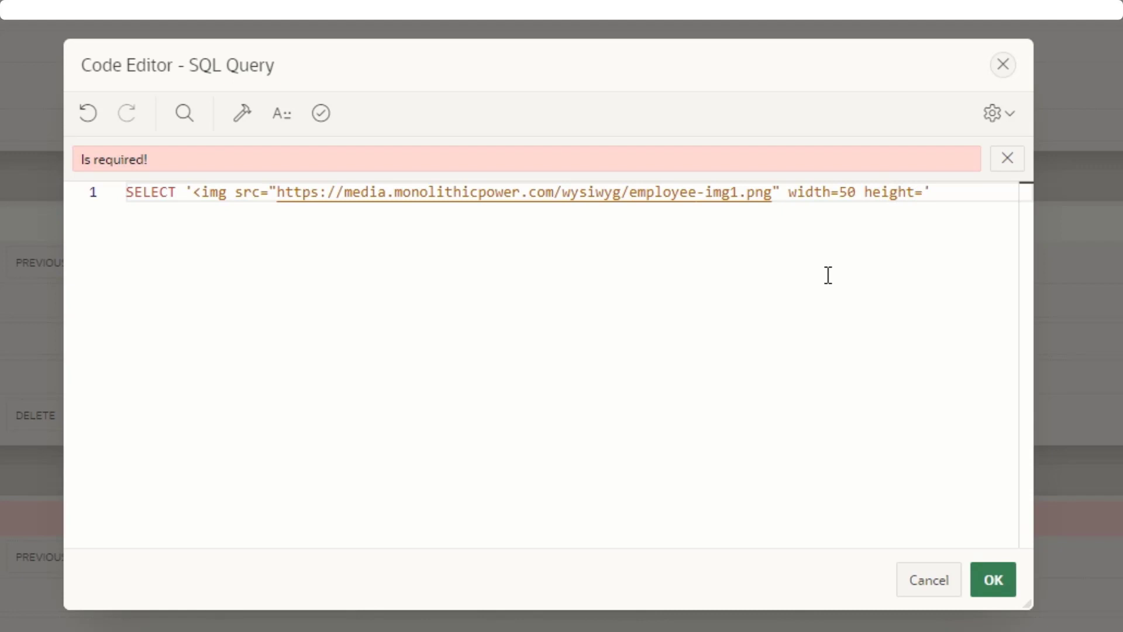
type("50")
type("</img")
type(">'")
type(" img ")
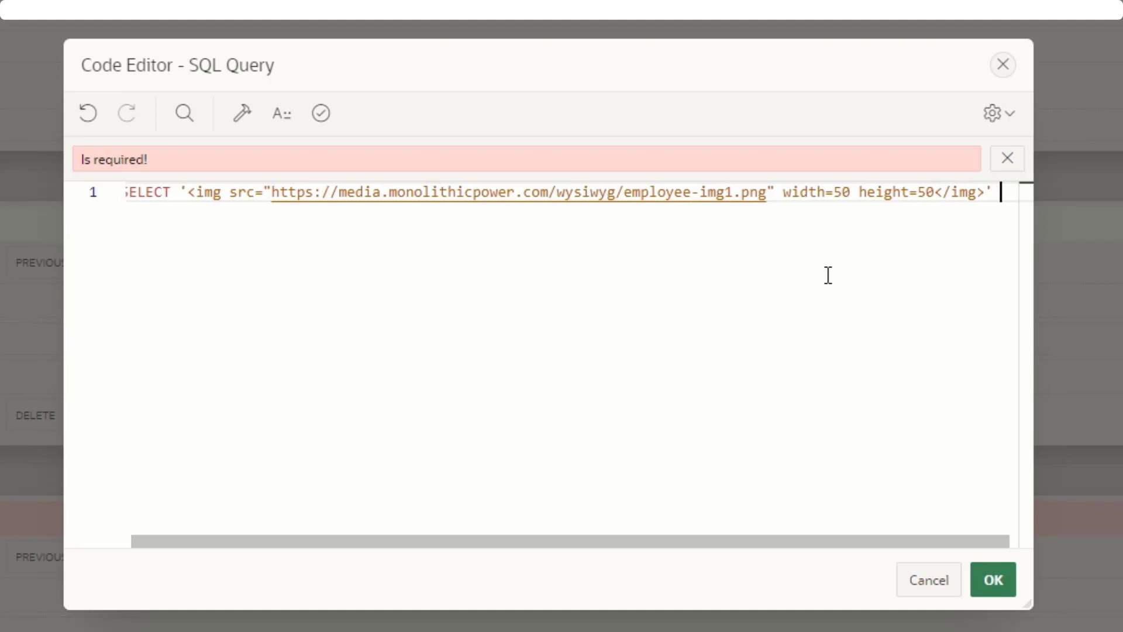
type("from dual")
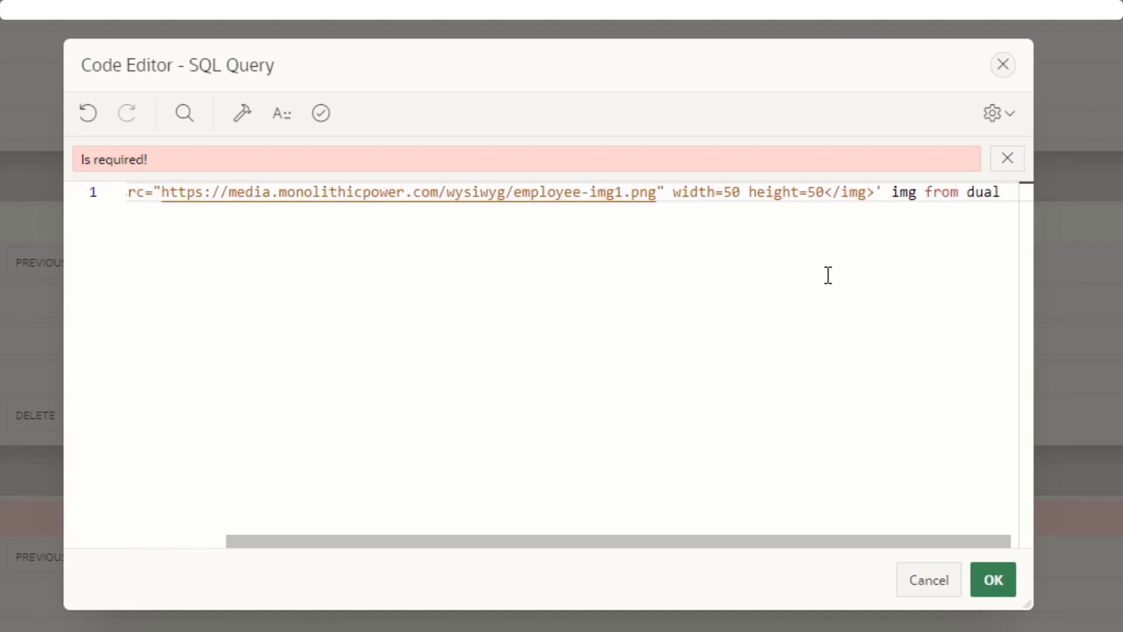
- Put the from clause on its own line, validate the SQL query and accept it
left_click(926, 192)
key("Return")
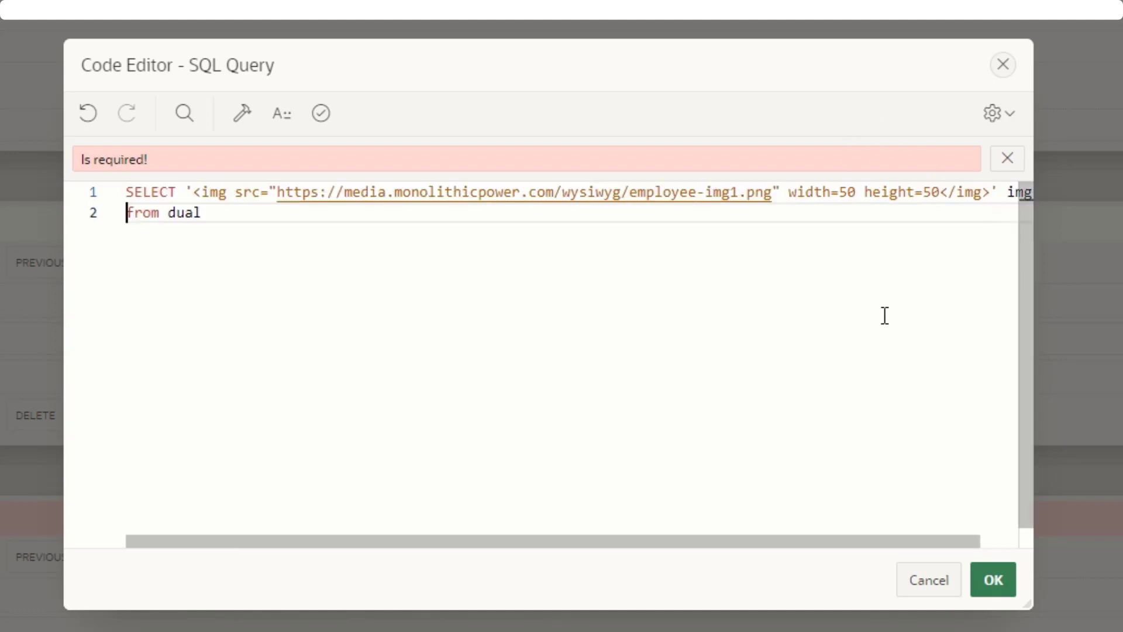
left_click(593, 294)
left_click(321, 113)
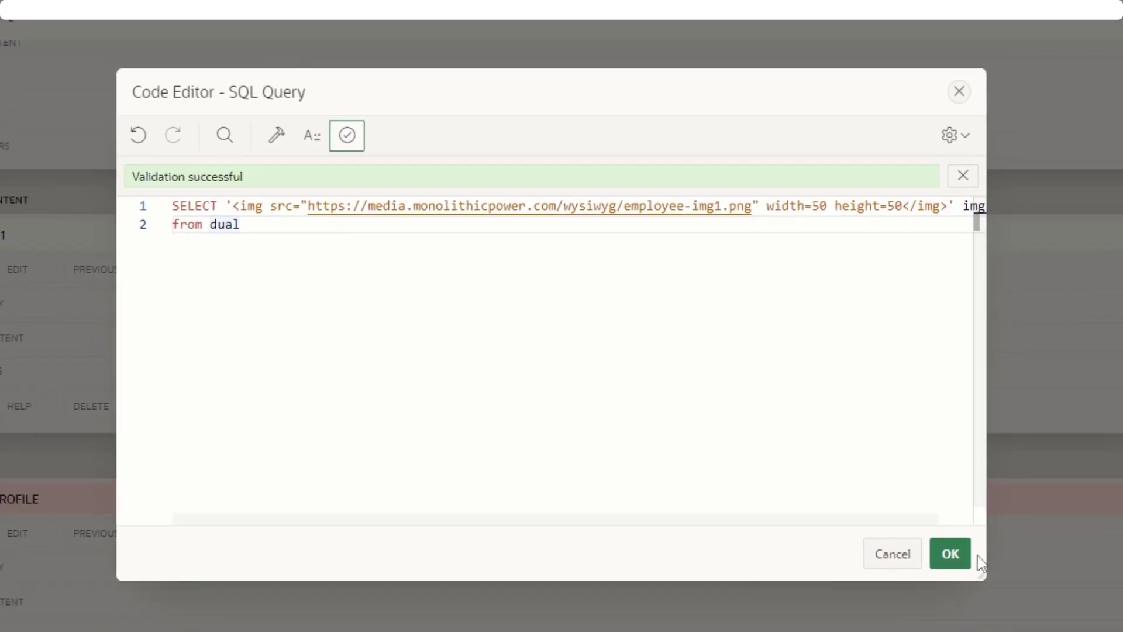
left_click(959, 554)
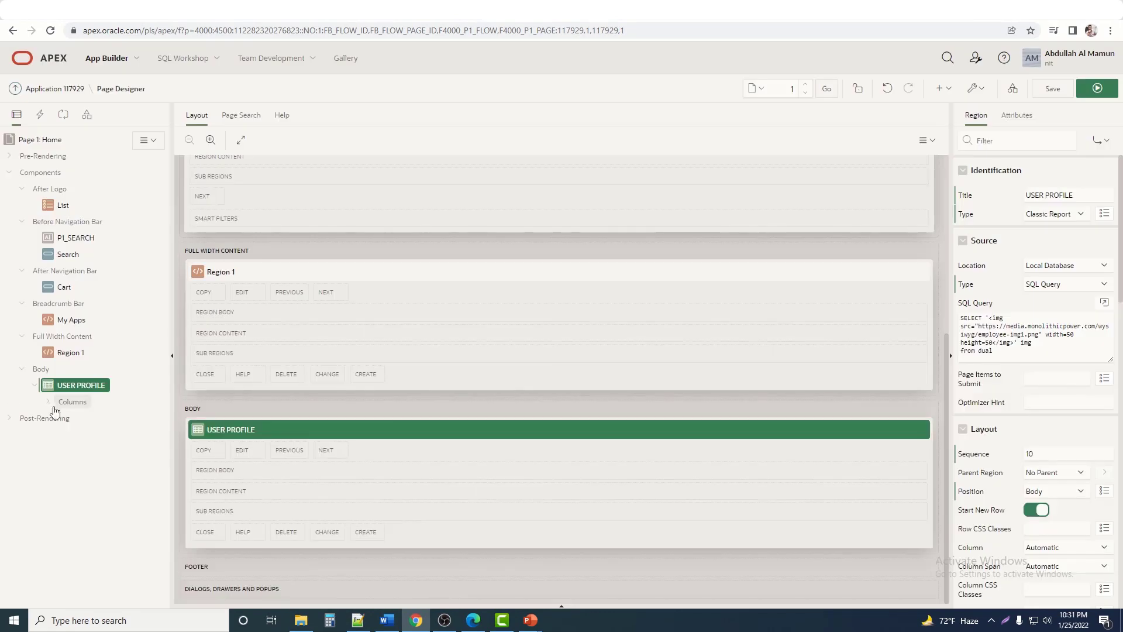
- Set the IMG column's type to Percent Graph and run the page
left_click(48, 401)
left_click(89, 418)
left_click(1037, 215)
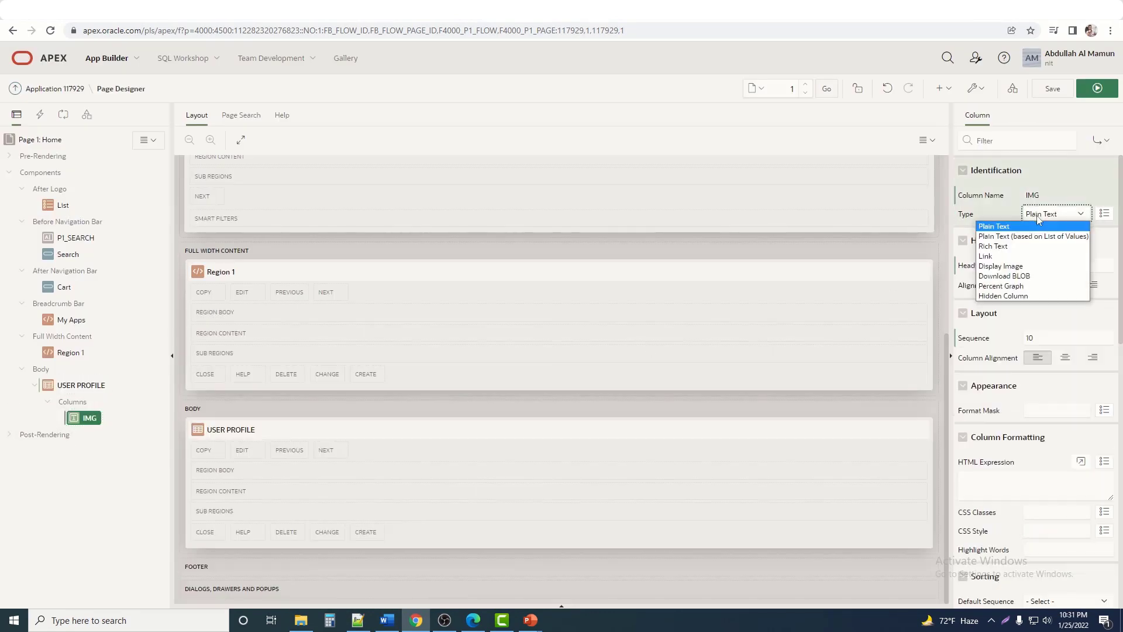
left_click(1053, 285)
left_click(1098, 88)
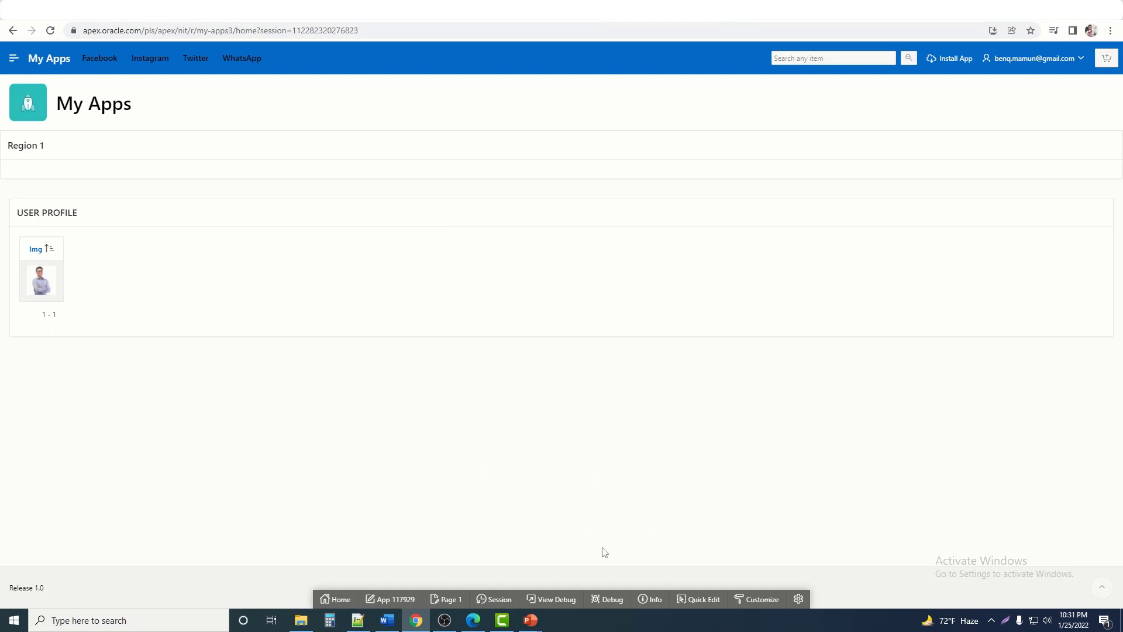
- Open the USER PROFILE region from the running page for editing and change its template to Blank with Attributes
left_click(700, 602)
left_click(704, 298)
scroll(1054, 258, "down", 7)
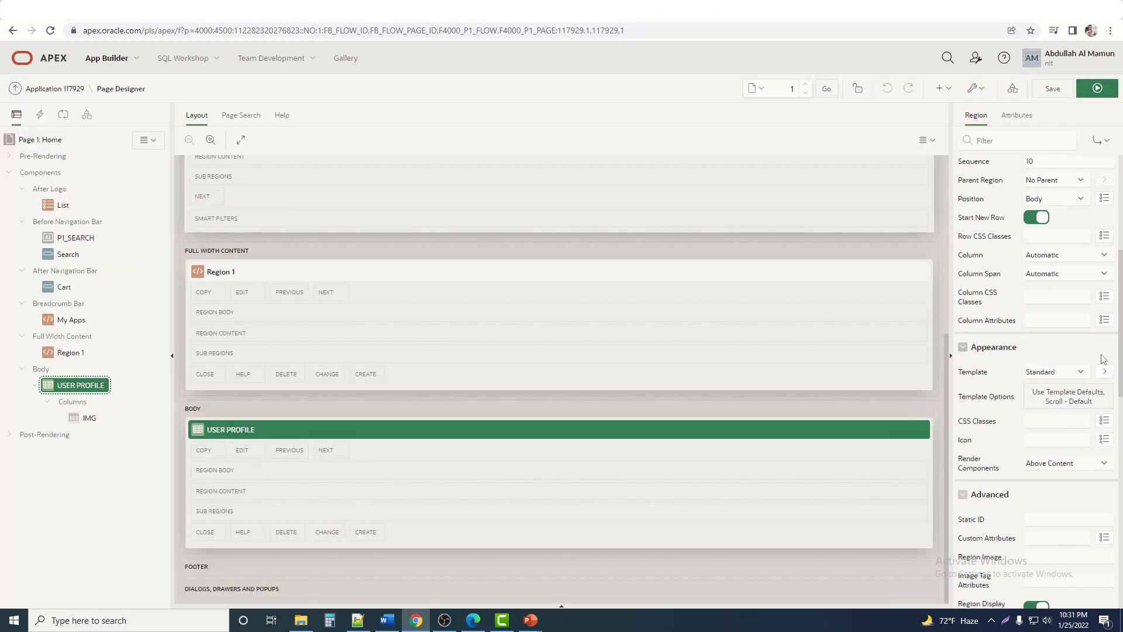
left_click(1055, 256)
left_click(1038, 286)
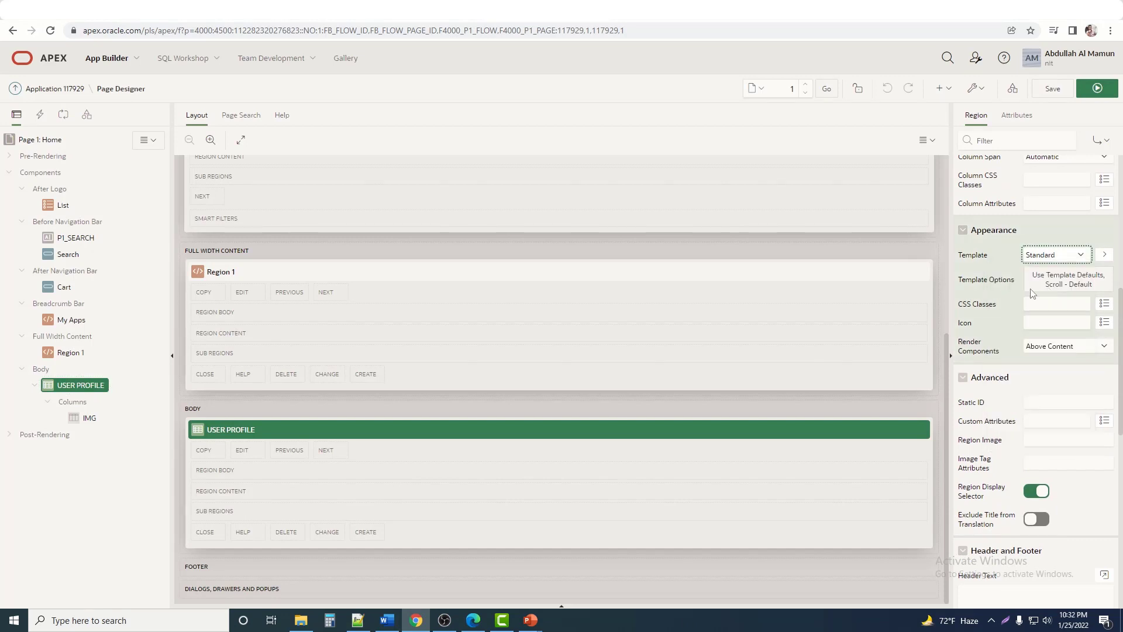
- Clear the heading text of the IMG column
left_click(96, 418)
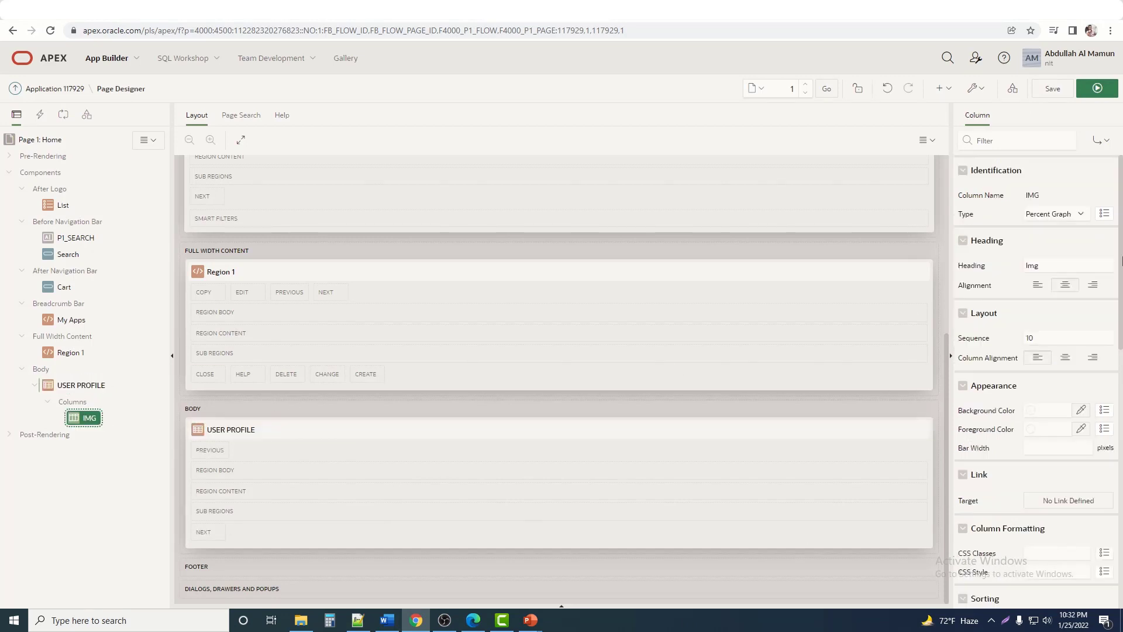
double_click(1053, 265)
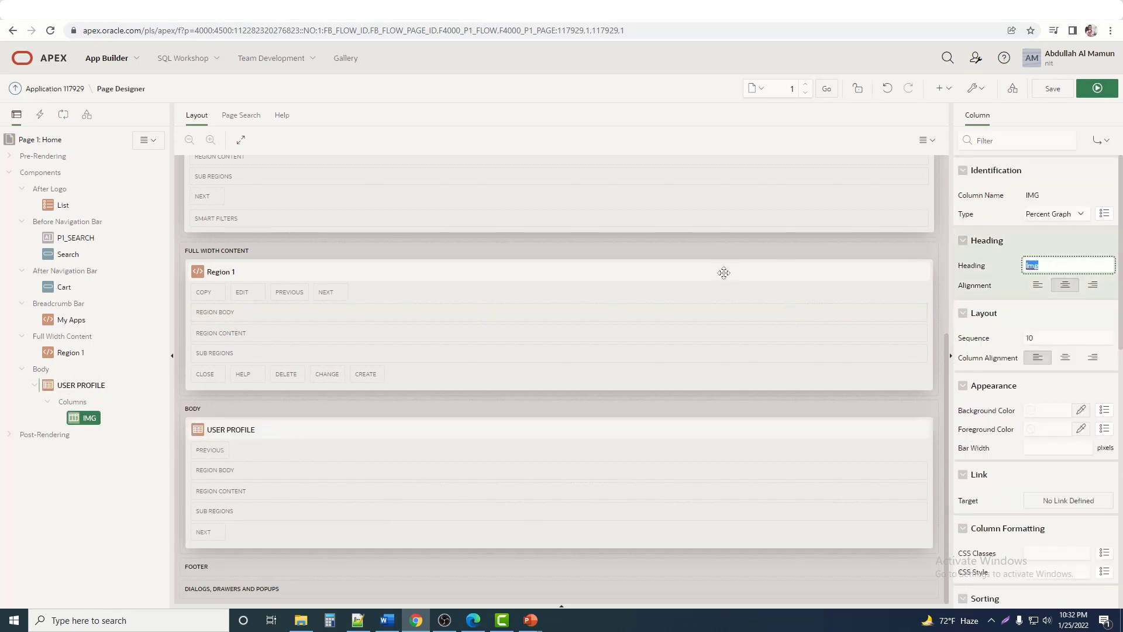
key("BackSpace")
left_click(75, 401)
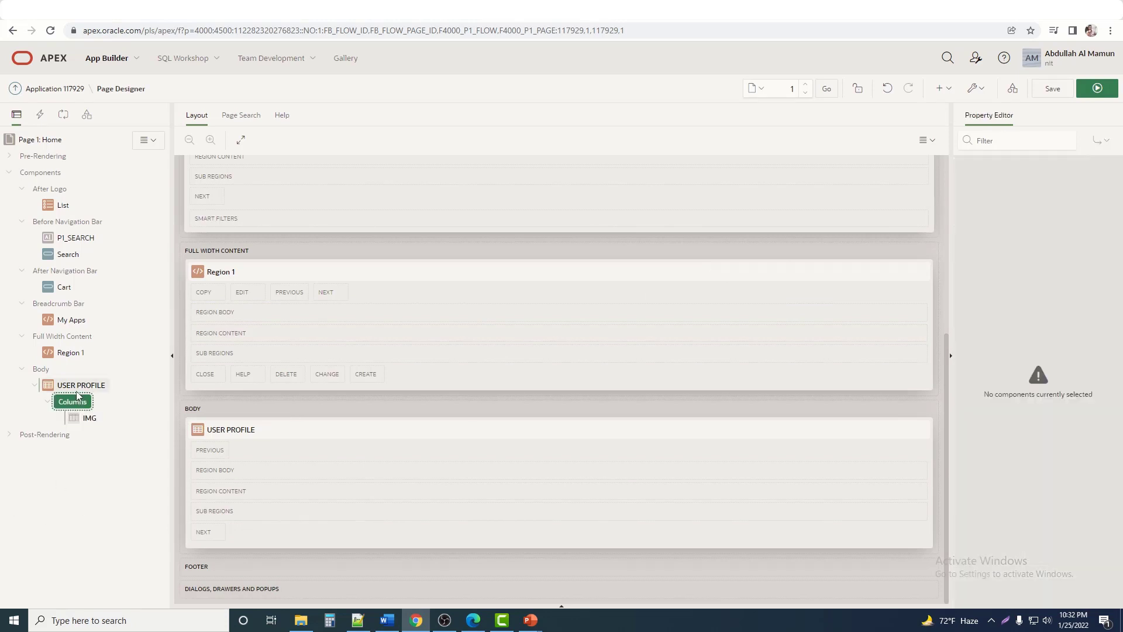
- Keep USER PROFILE as a Classic Report, set its report template type to Predefined and run the page
left_click(79, 386)
left_click(1074, 213)
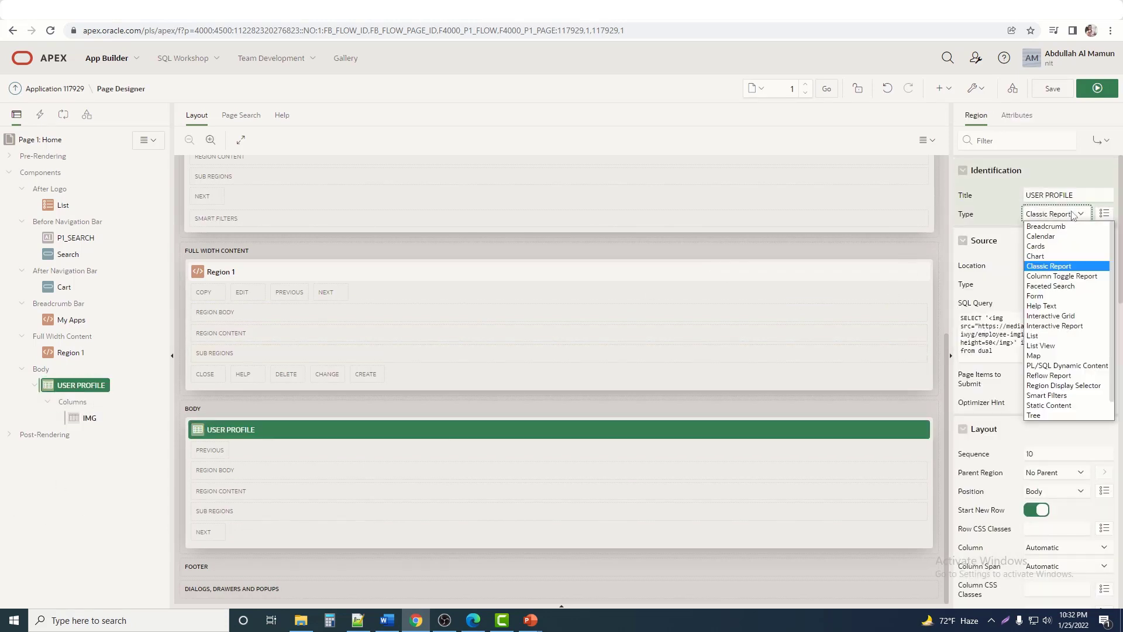
left_click(1061, 263)
left_click(1016, 115)
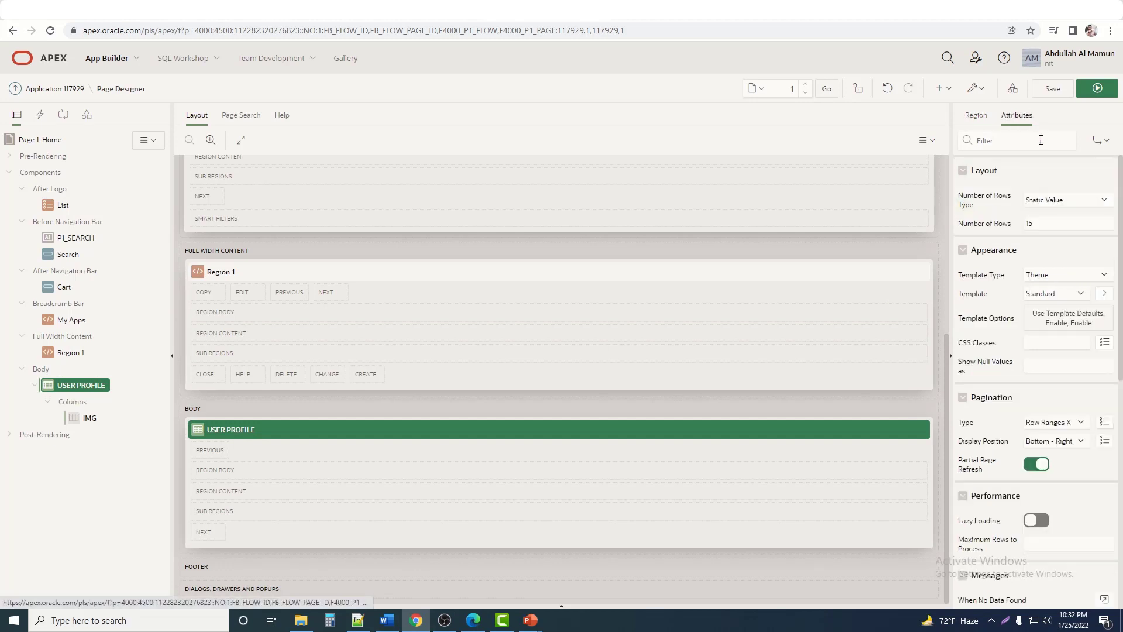
left_click(1064, 277)
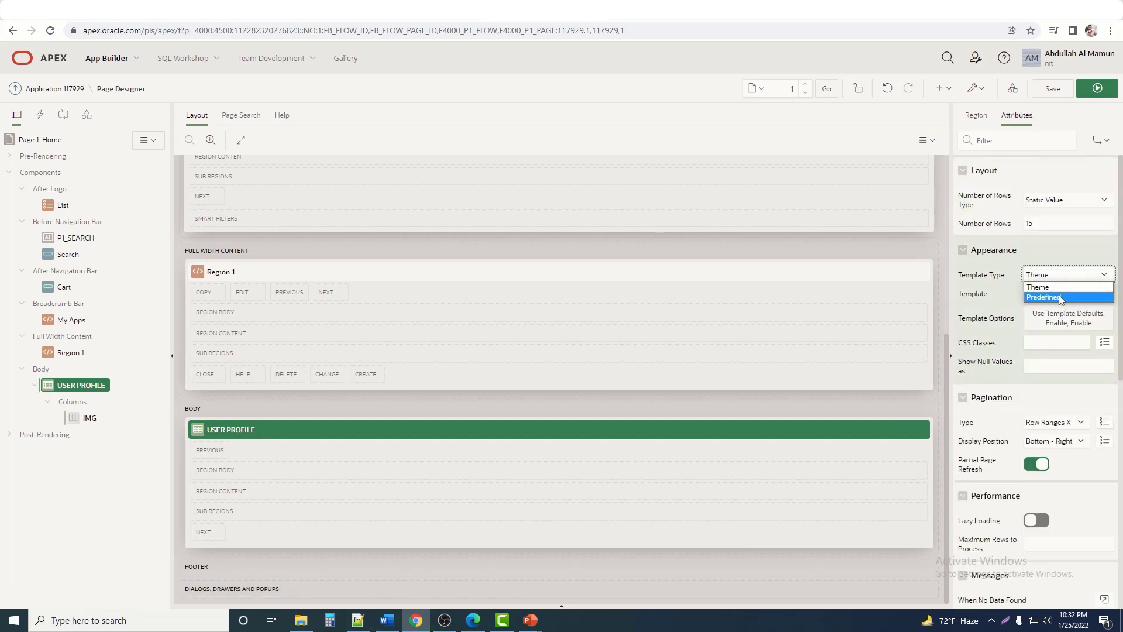
left_click(1058, 297)
key("ctrl+alt+r")
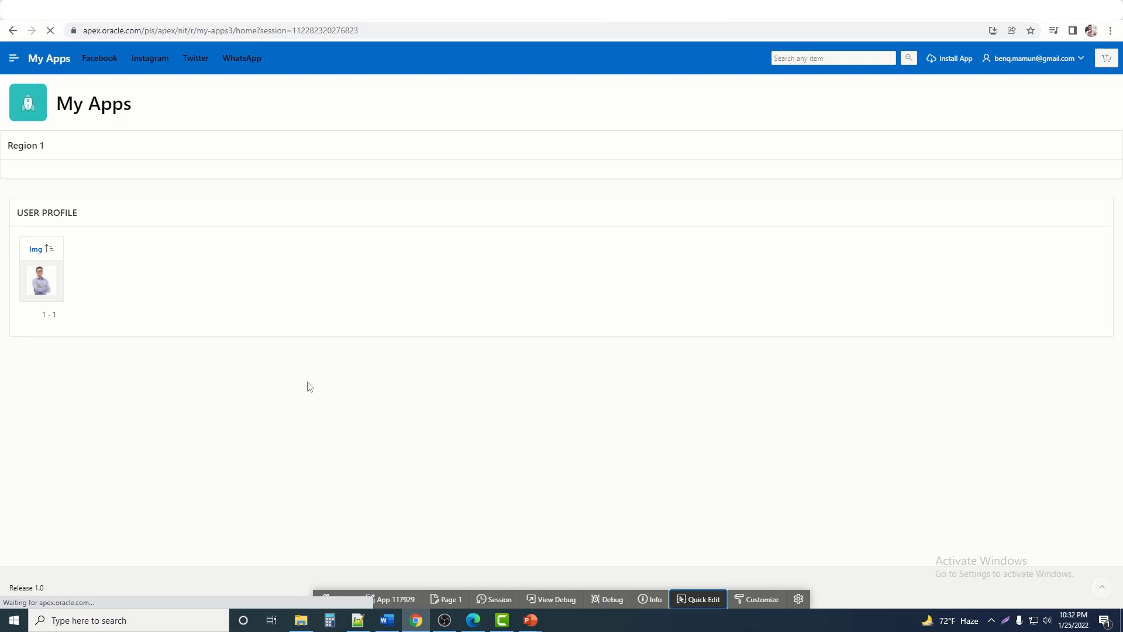
- Set the USER PROFILE report's pagination type to No Pagination and run the page
left_click(459, 9)
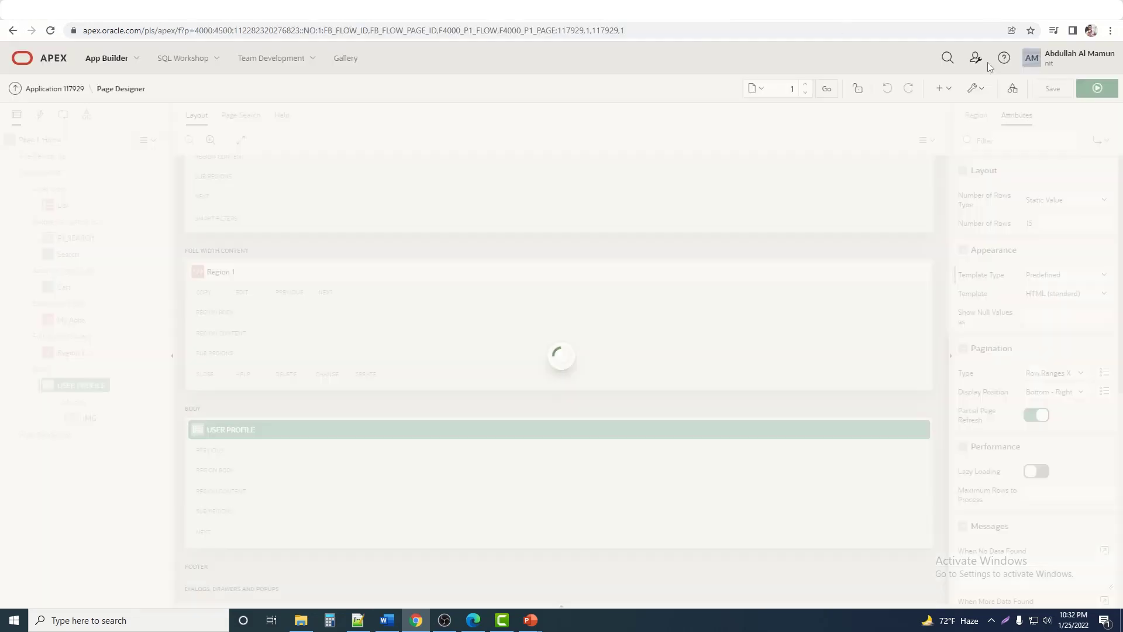
left_click(1059, 373)
left_click(1060, 384)
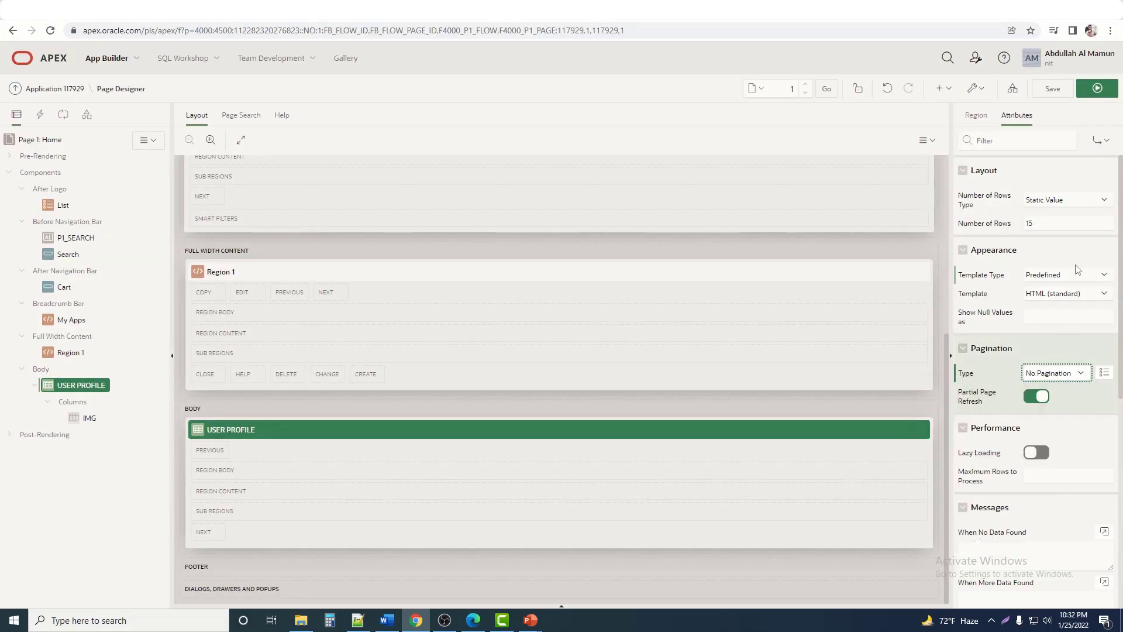
left_click(1098, 88)
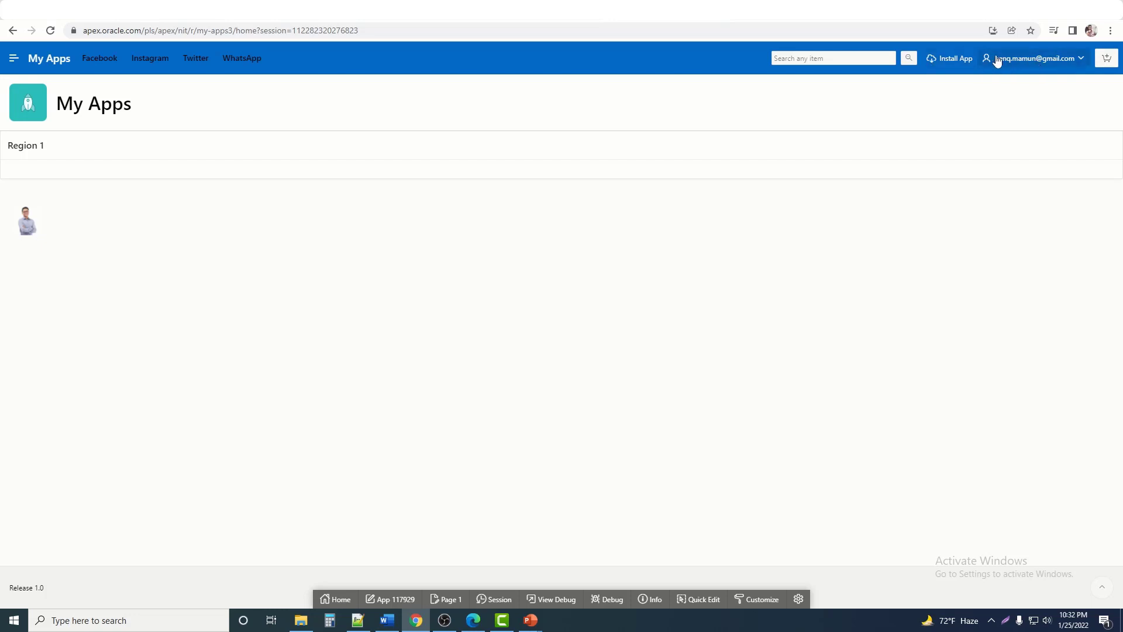
- Move the USER PROFILE region from Body to the After Navigation Bar position above Cart and run the page
left_click(566, 18)
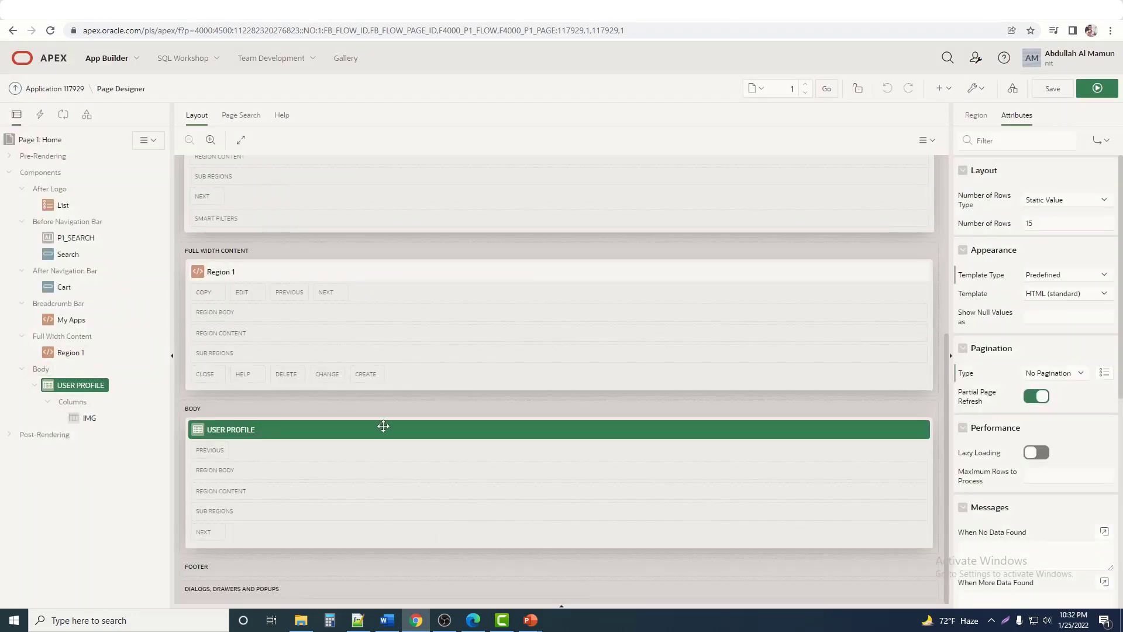
left_click_drag(384, 426, 729, 228)
left_click(1098, 88)
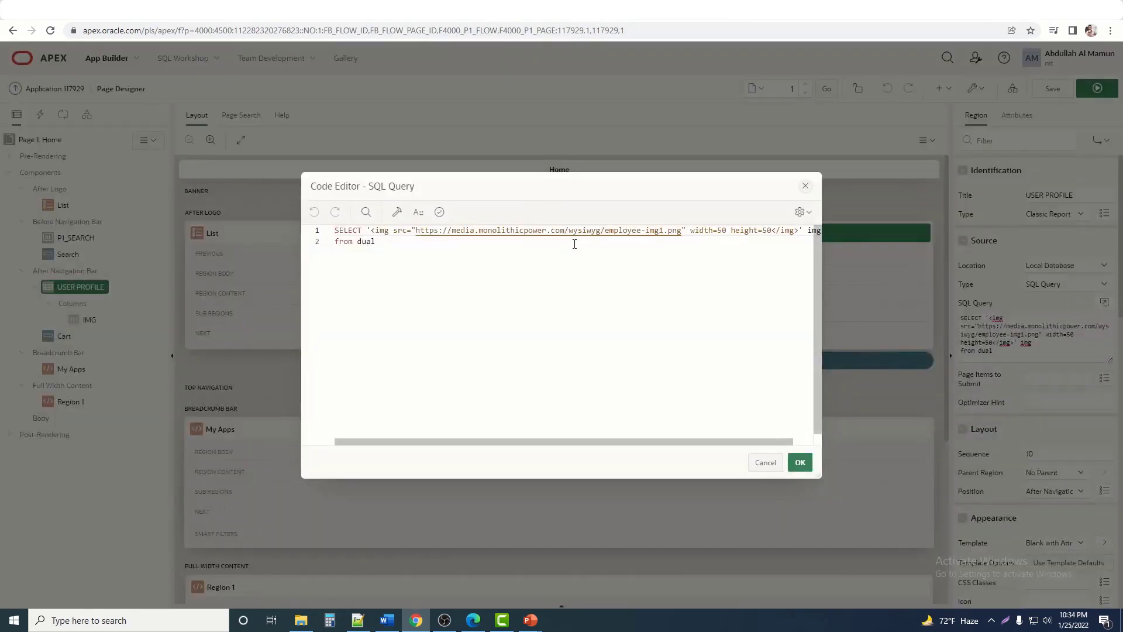
- Change the image width and height in the USER PROFILE SQL query to 30 and run the page
double_click(722, 231)
type("30")
double_click(766, 231)
type("30")
left_click(799, 462)
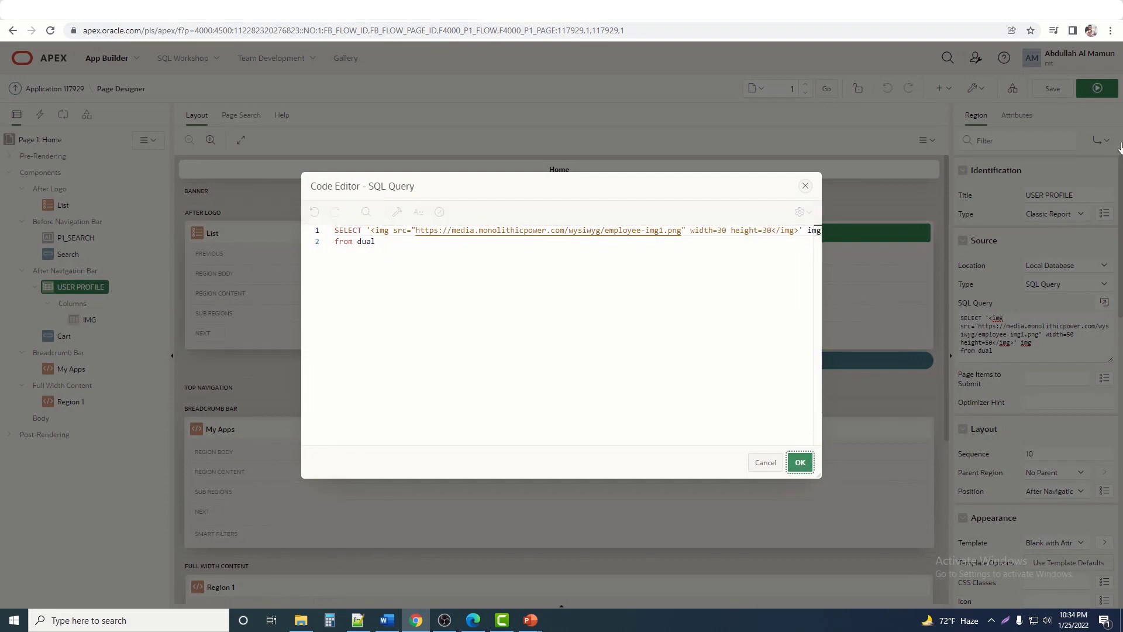
left_click(1097, 89)
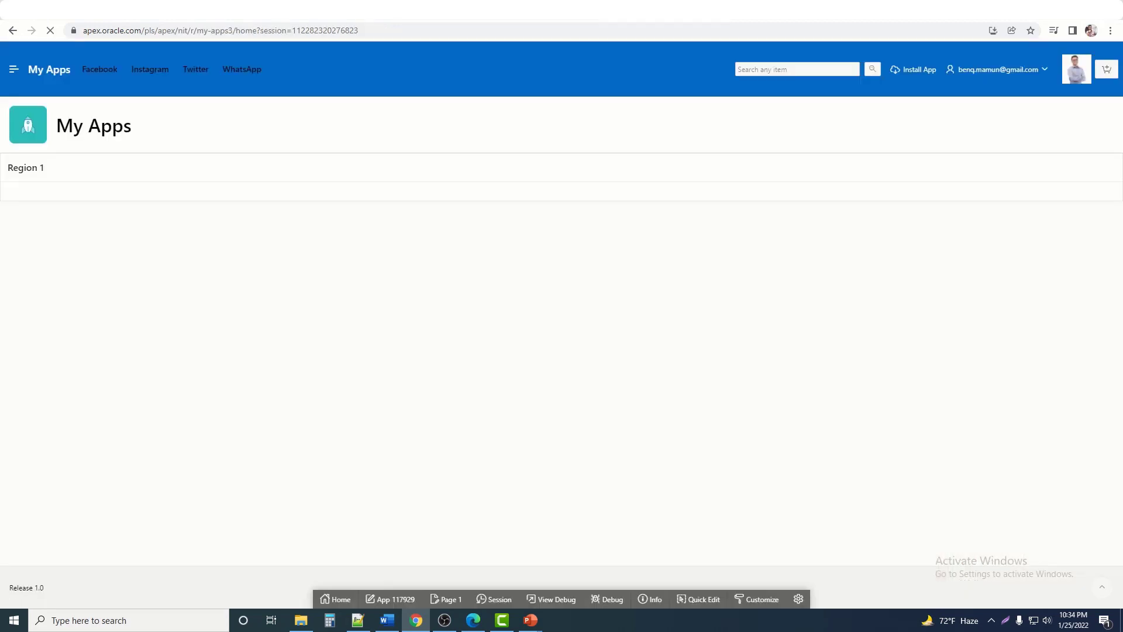